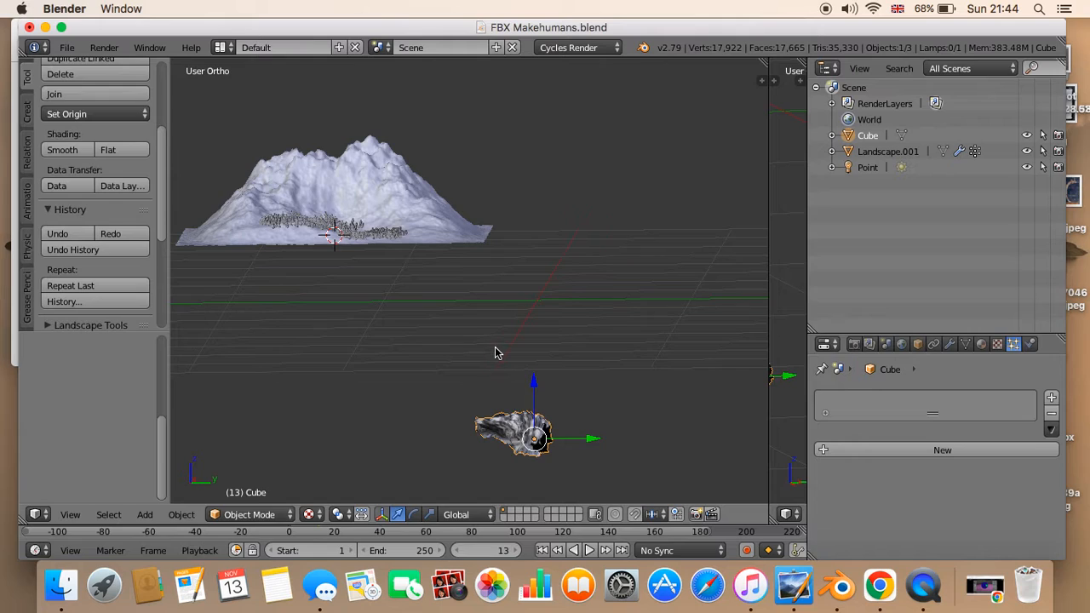
Add a mesh cube to the scene at the 3D cursor
key("shift+a")
mouse_move(497, 349)
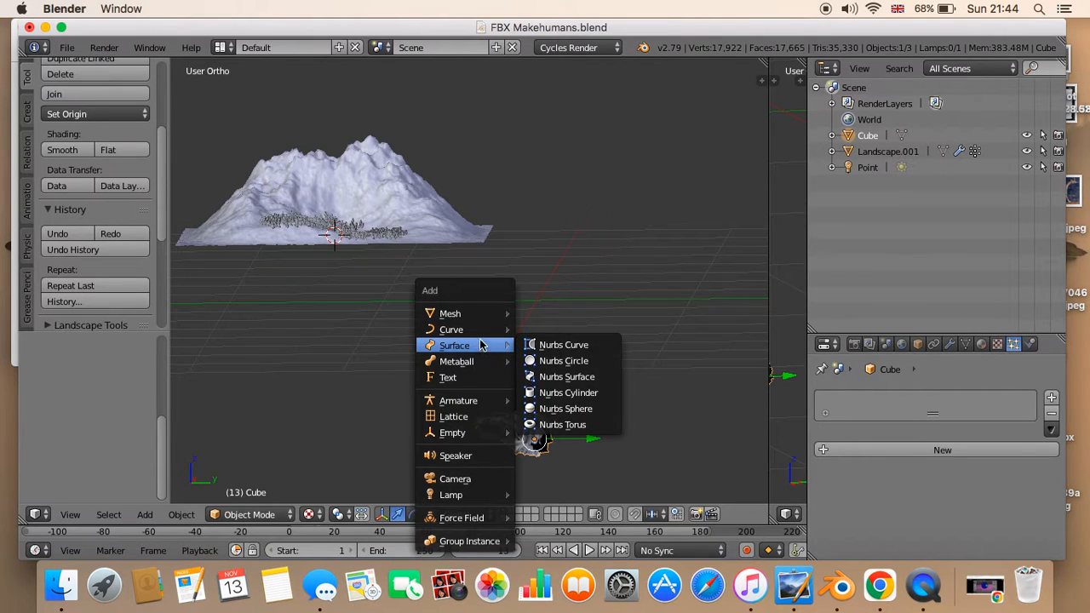
mouse_move(453, 316)
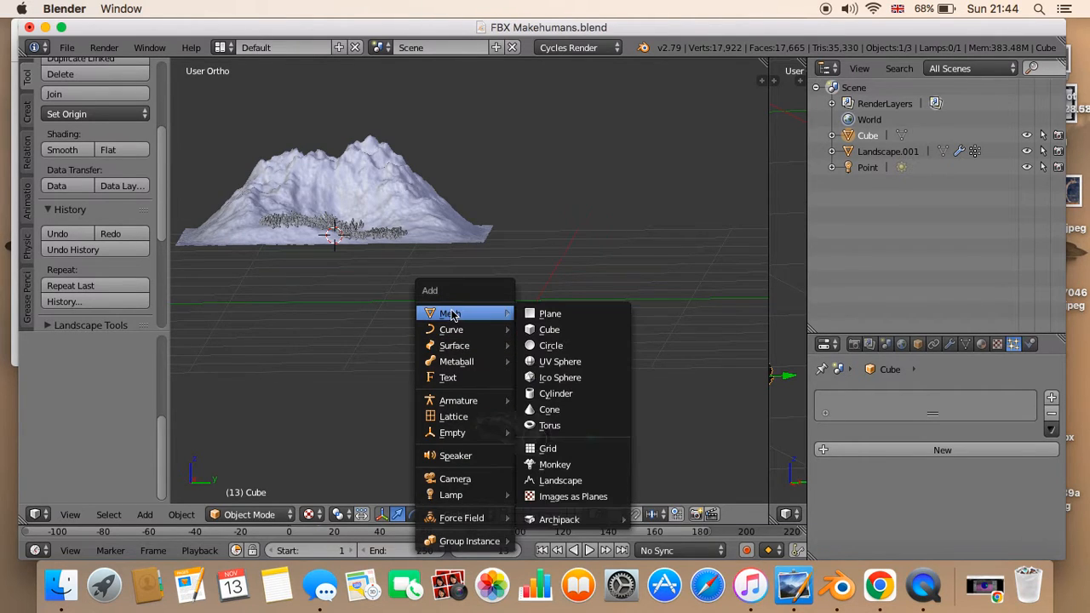
left_click(546, 331)
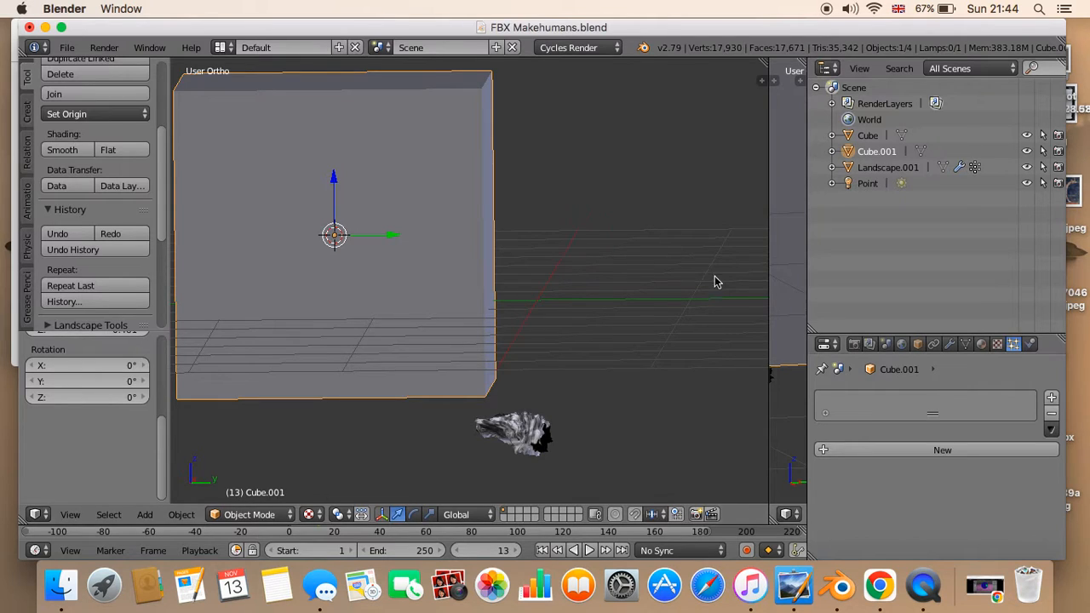
Scale the new cube down to well under the mountain's width and move it along Y, clear of the landscape
key("s")
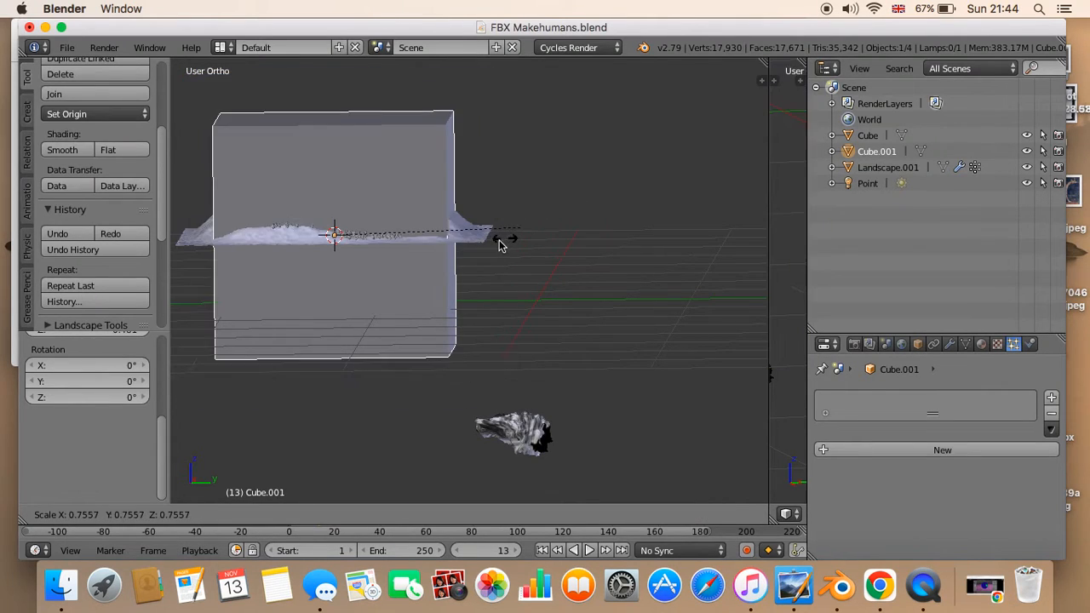
left_click(407, 240)
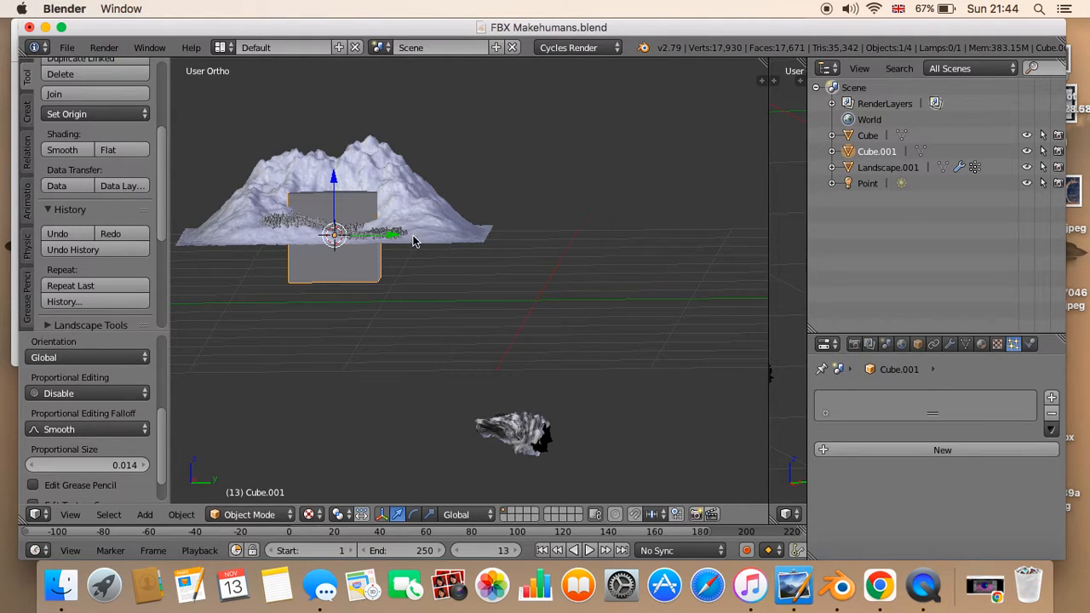
left_click_drag(414, 241, 662, 253)
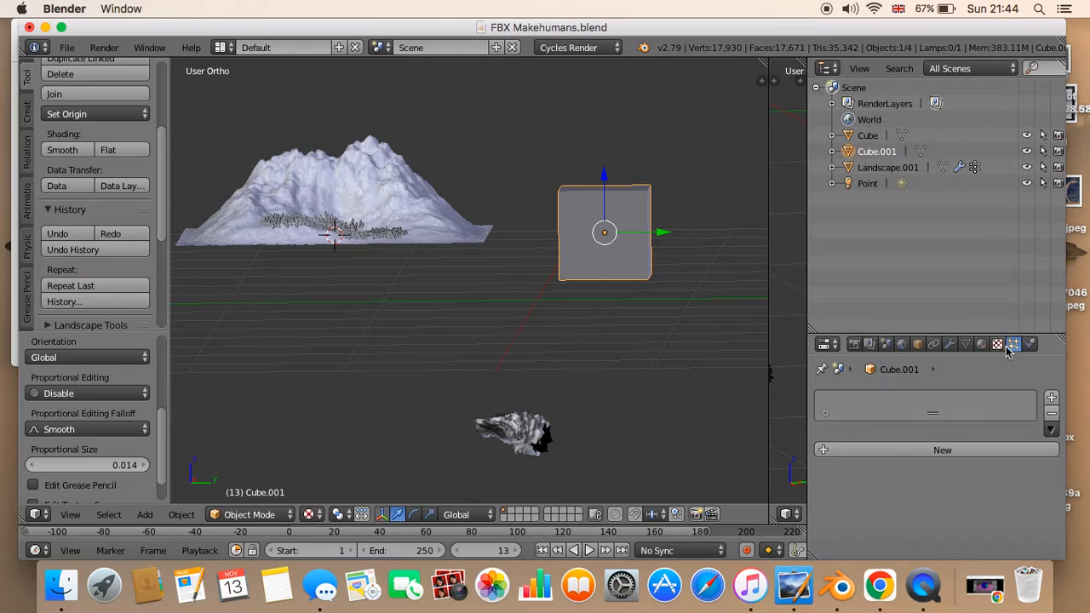
Add a Subdivision Surface modifier to the cube, raise its view subdivisions to 2 and apply it
left_click(950, 343)
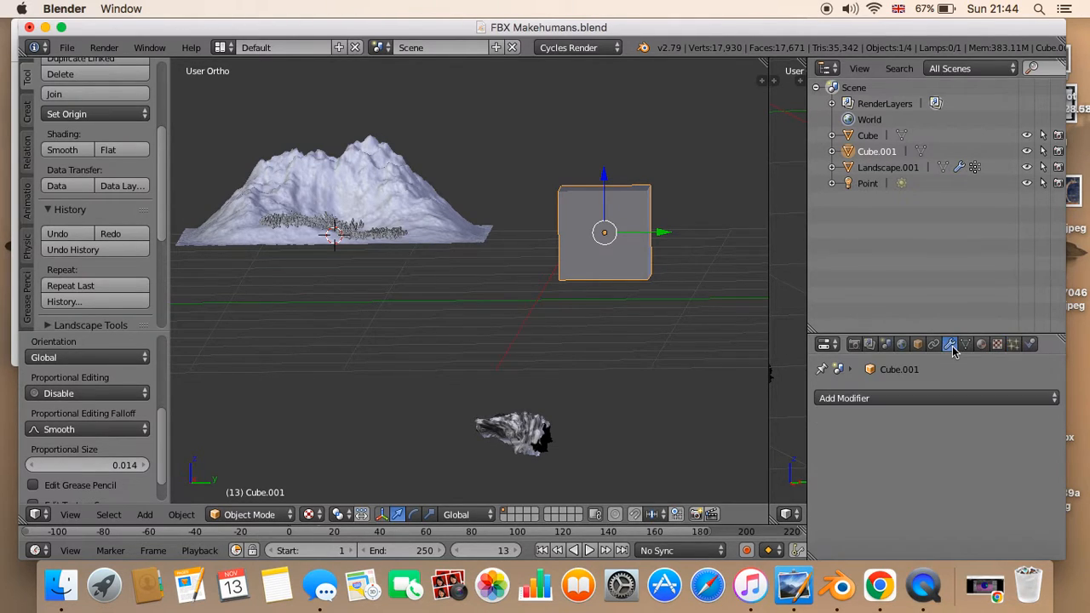
left_click(930, 399)
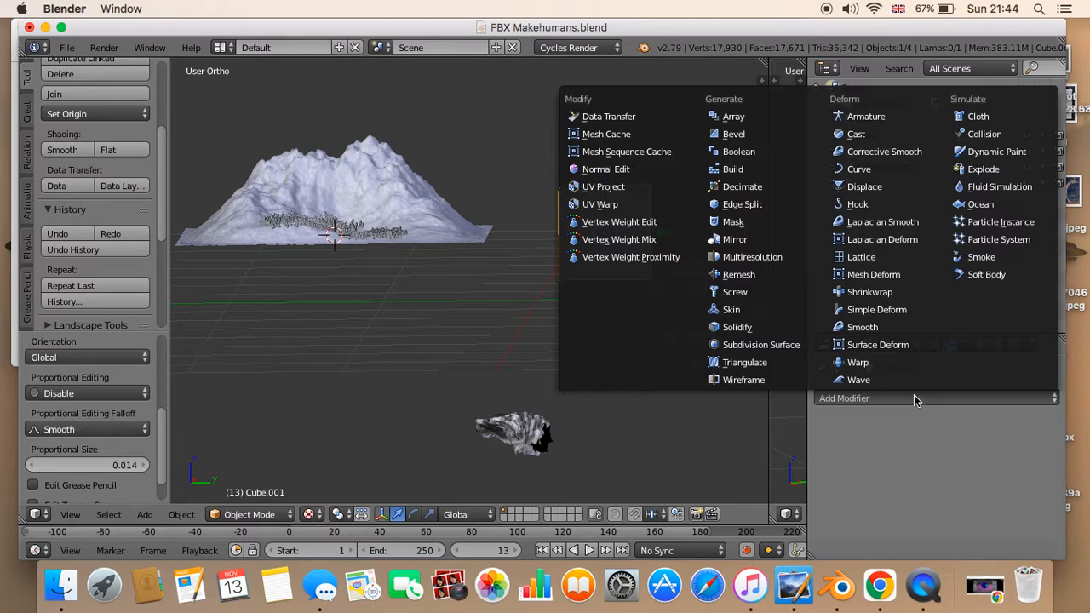
left_click(767, 345)
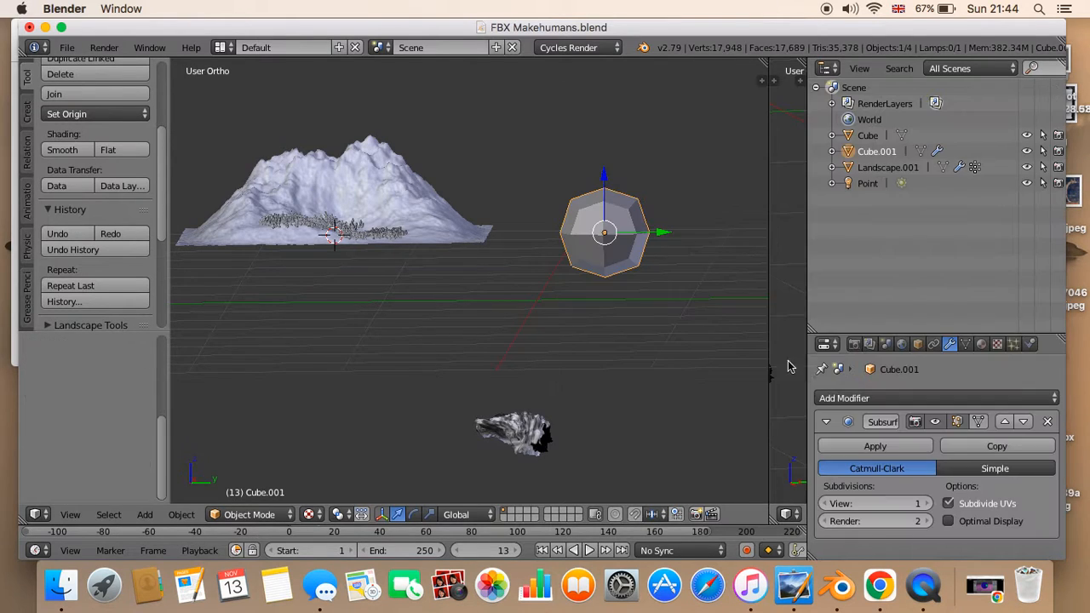
left_click(924, 504)
left_click(894, 447)
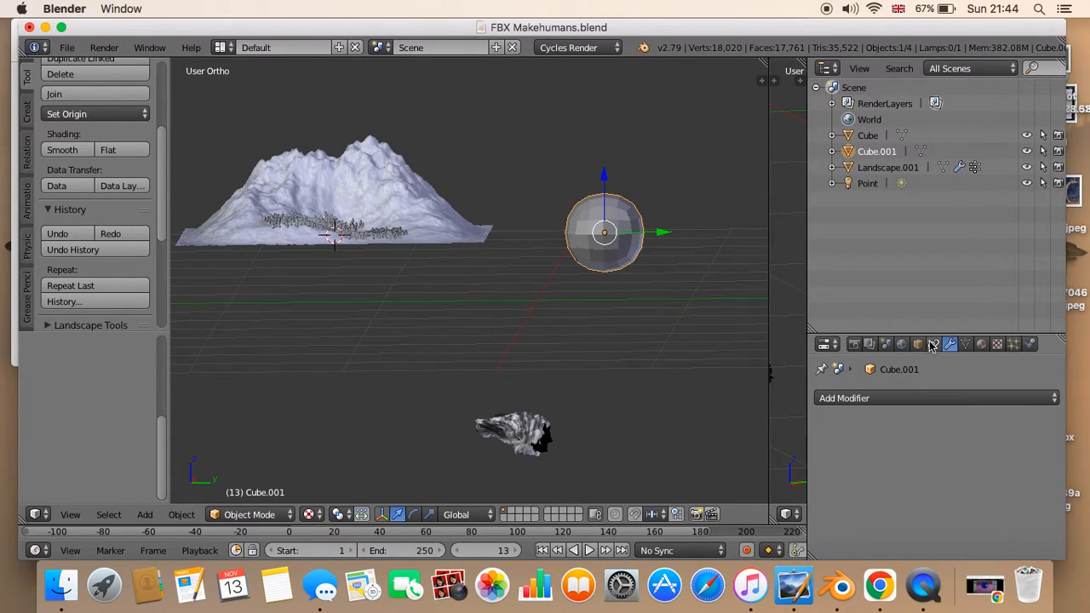
Add a Displace modifier to the rounded cube and create a new texture for it
left_click(932, 398)
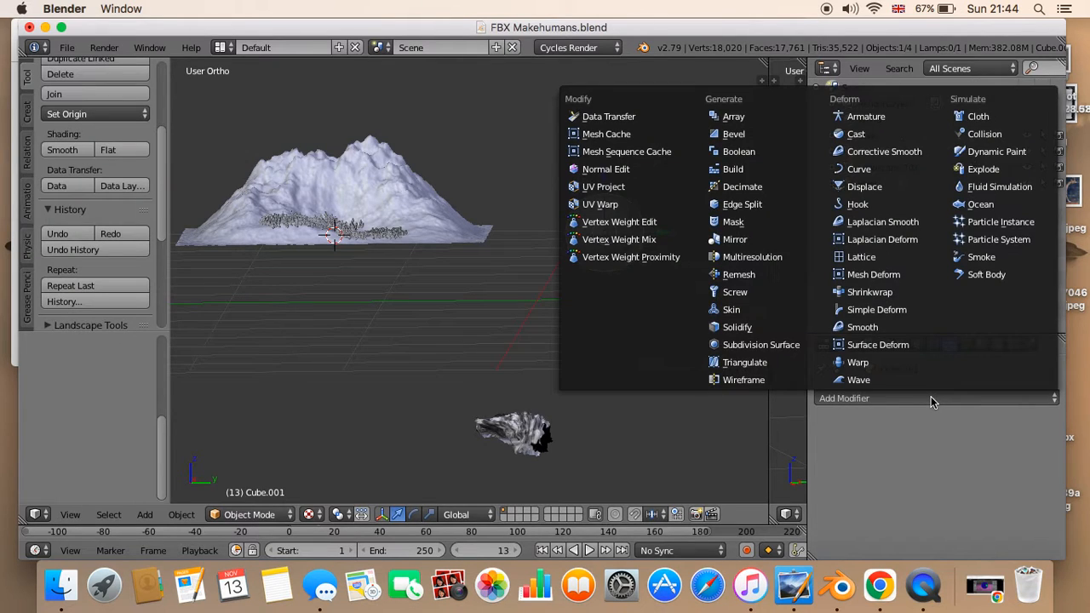
left_click(901, 186)
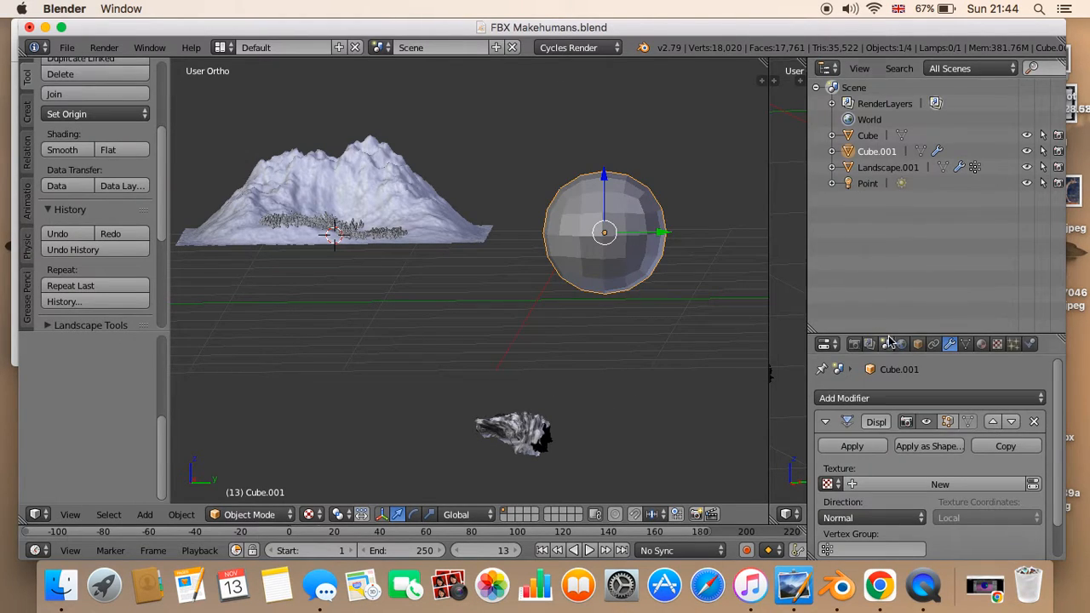
left_click(998, 346)
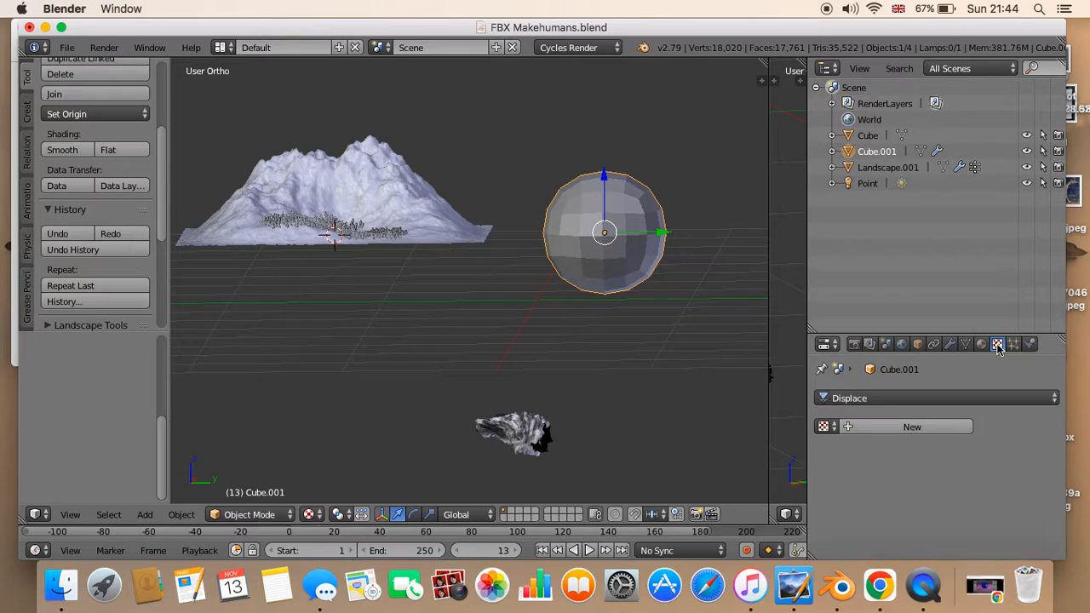
left_click(951, 345)
left_click(909, 490)
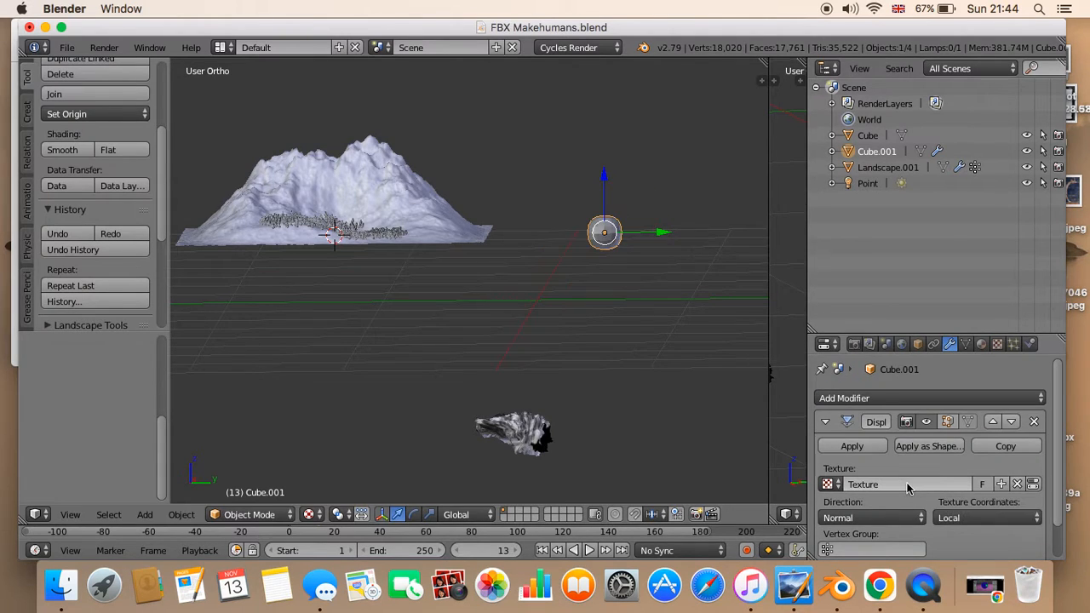
scroll(707, 302, "up", 2)
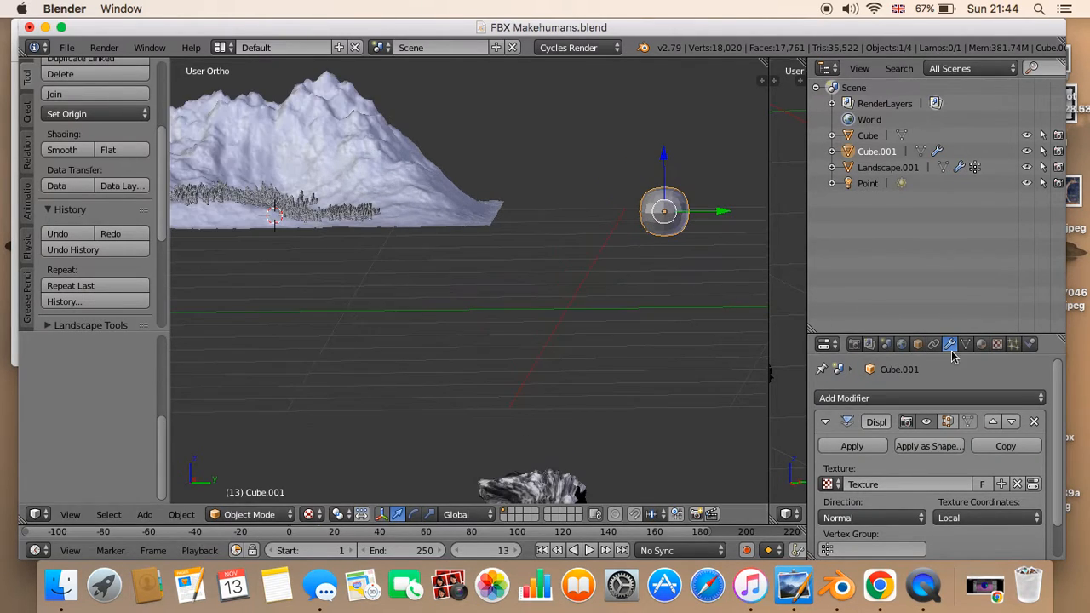
Change the Displace modifier's texture type to Clouds
left_click(997, 345)
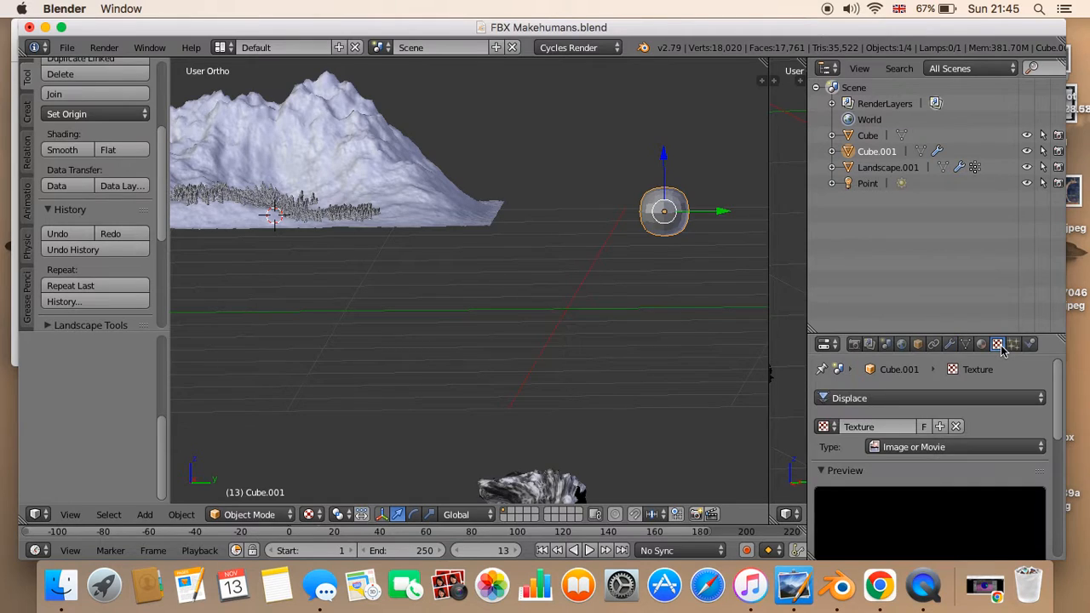
left_click(880, 398)
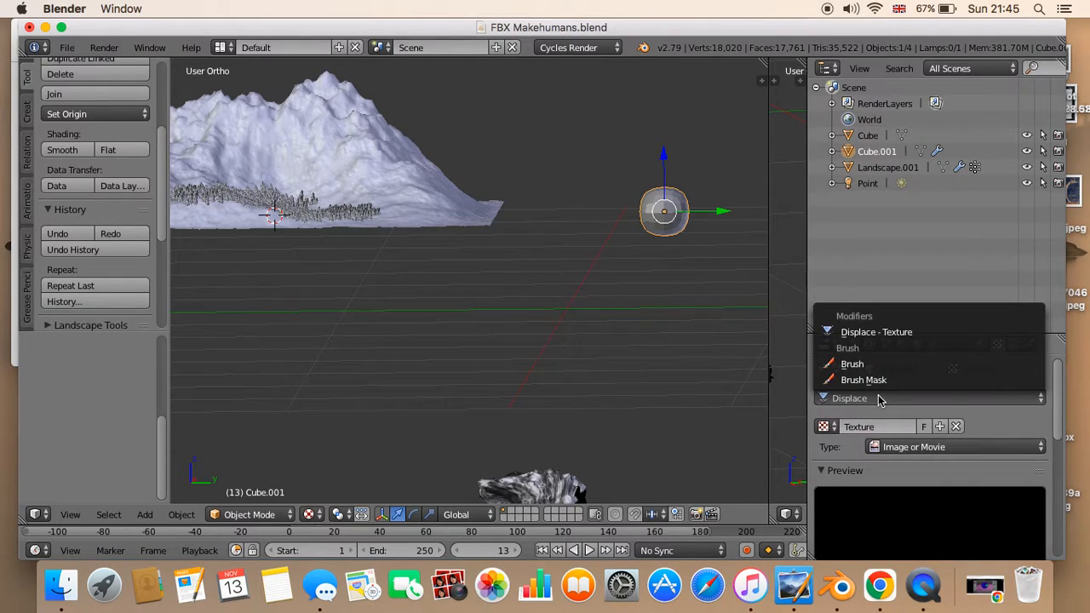
left_click(877, 332)
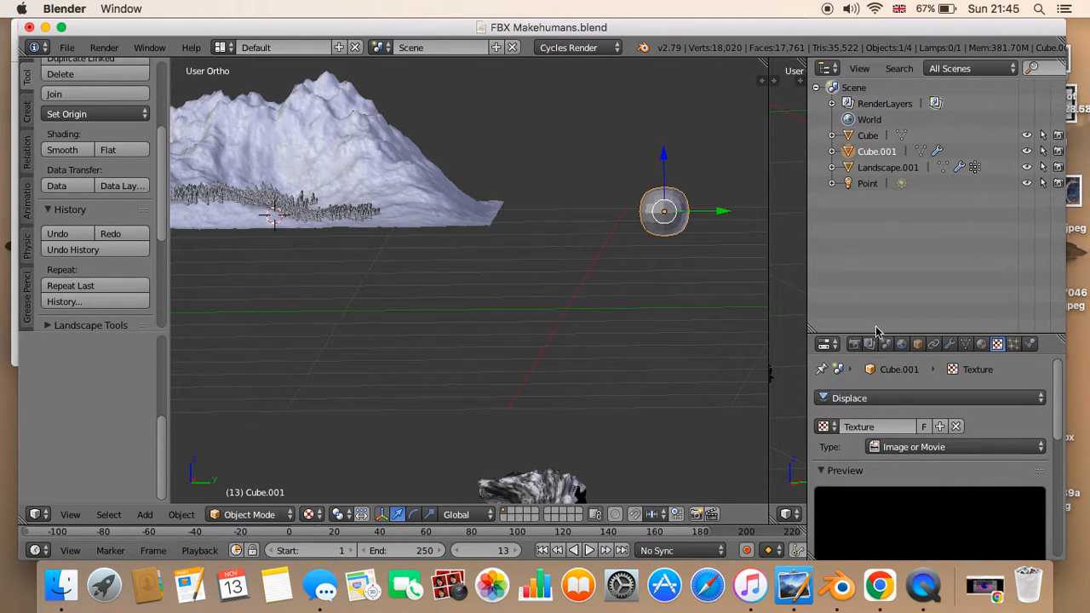
left_click(891, 399)
left_click(890, 399)
scroll(1010, 468, "down", 4)
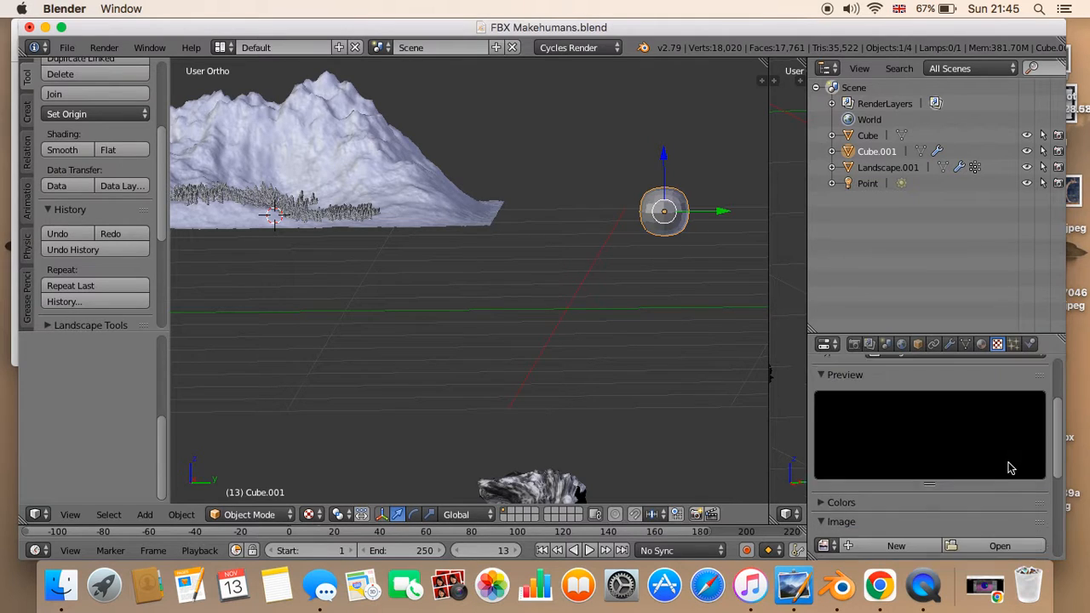
scroll(1004, 465, "up", 3)
left_click(977, 416)
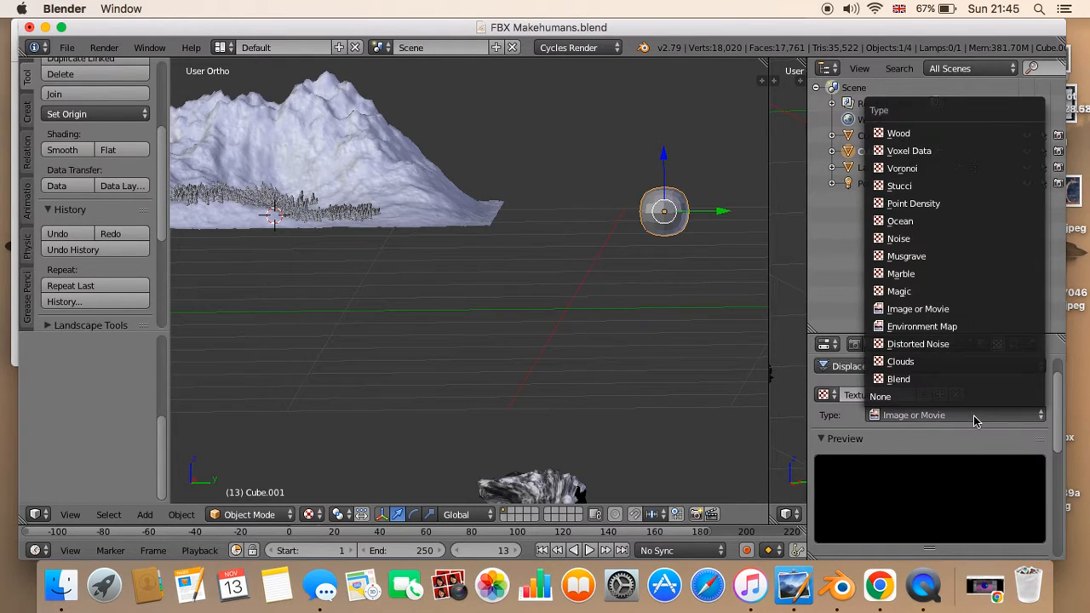
left_click(971, 361)
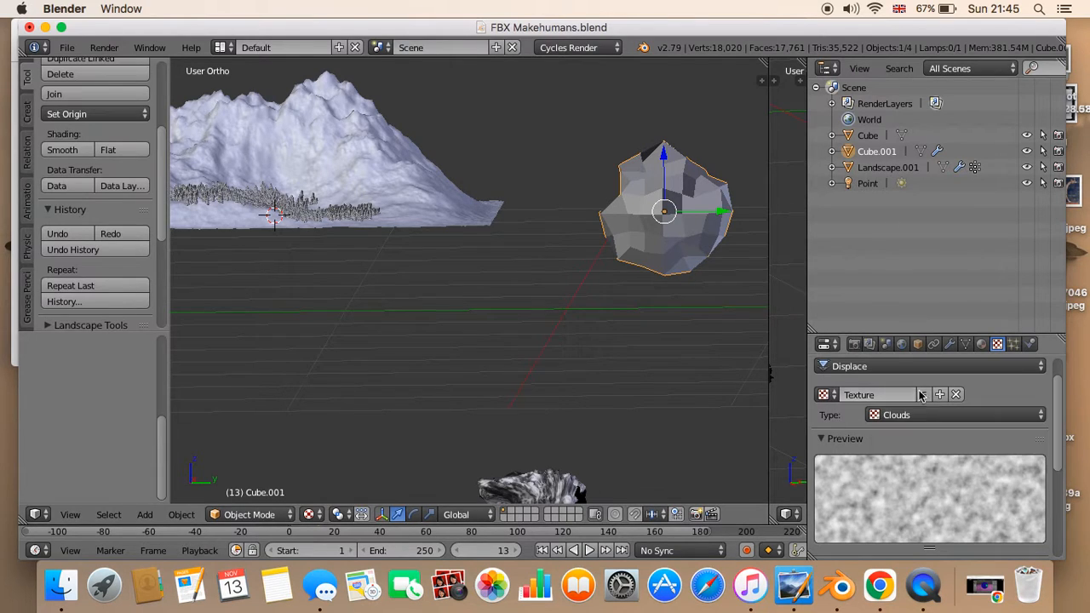
Review the Displace modifier's options and the settings of its Clouds texture
left_click(950, 345)
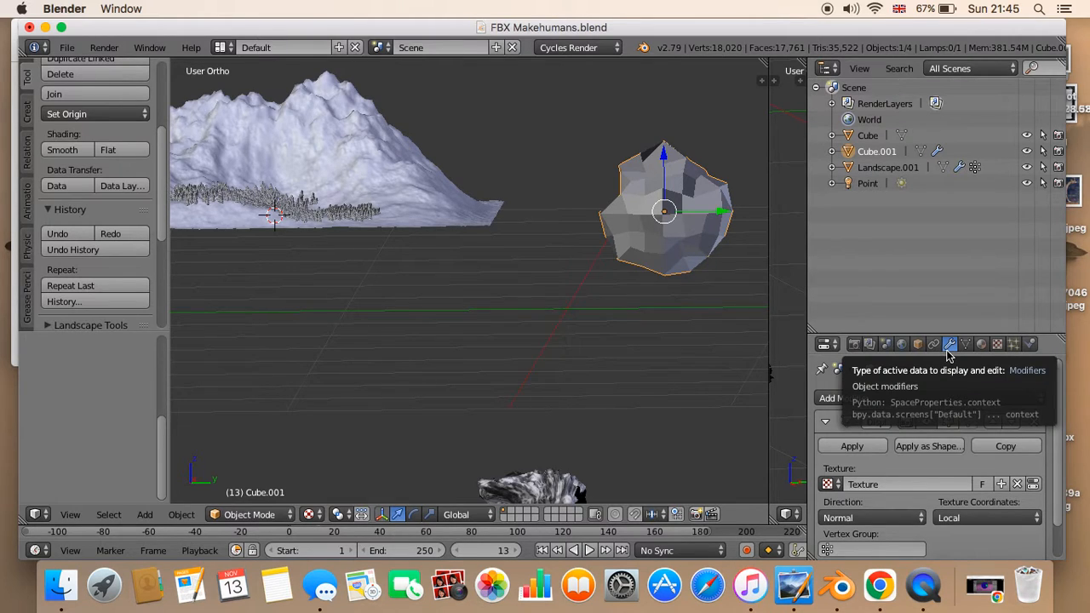
scroll(915, 409, "down", 1)
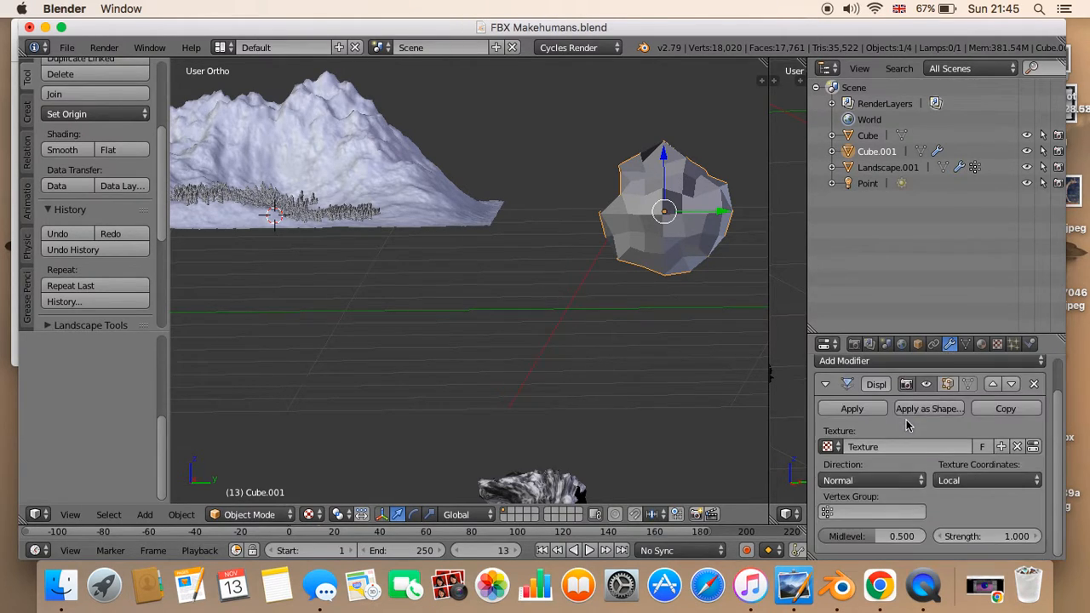
scroll(906, 426, "up", 1)
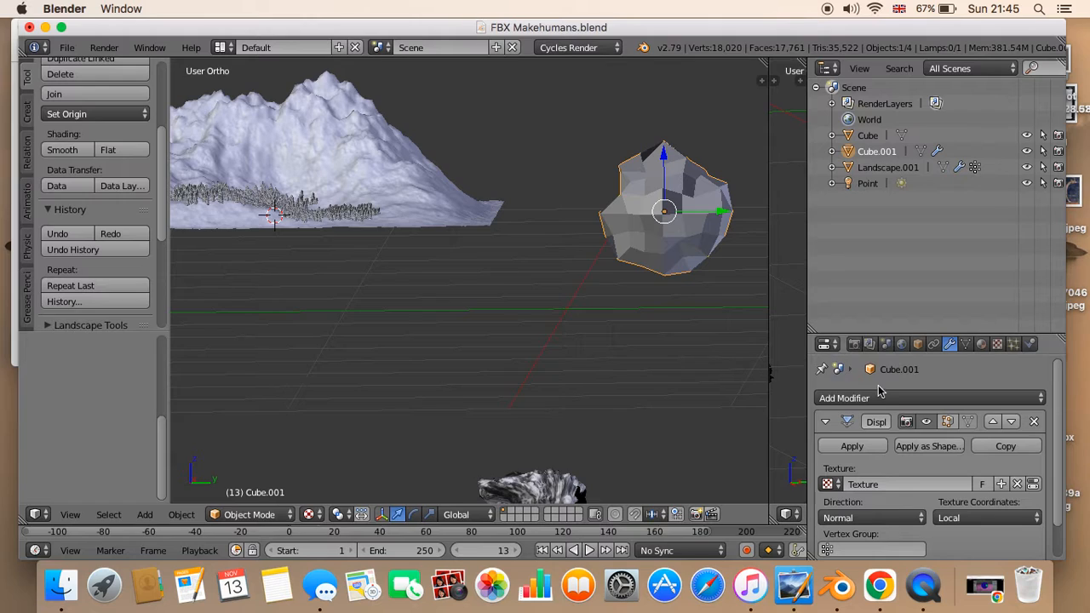
left_click(998, 345)
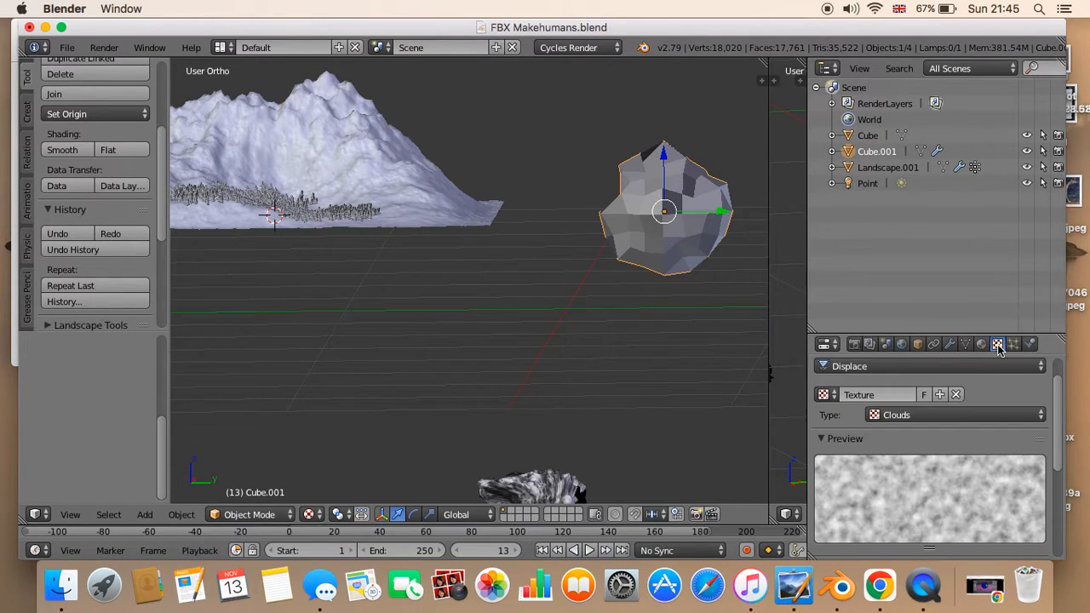
scroll(952, 440, "down", 5)
scroll(951, 441, "up", 3)
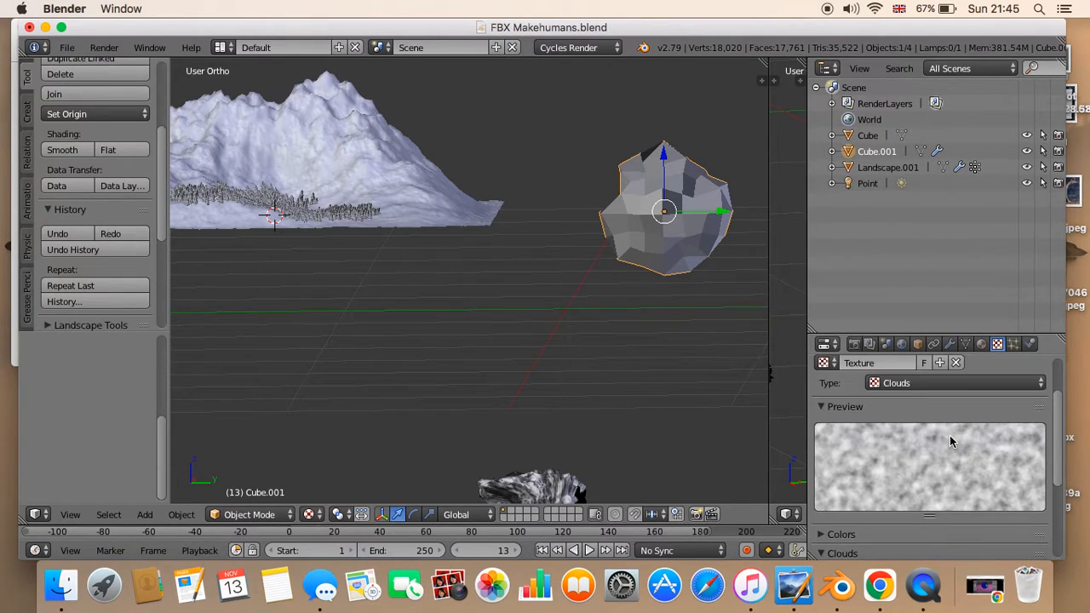
scroll(952, 441, "down", 5)
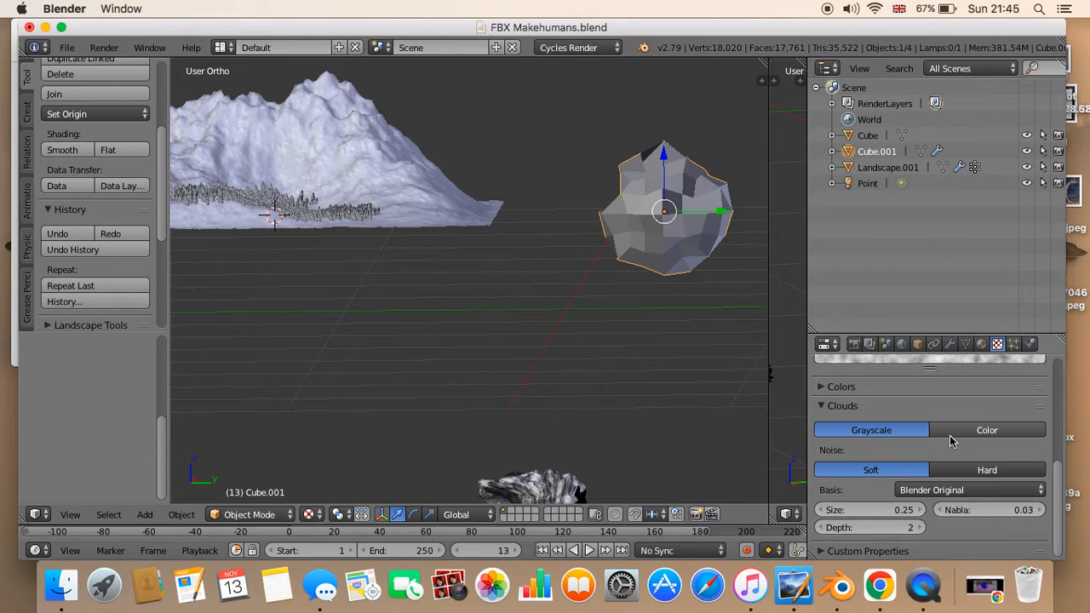
scroll(952, 440, "up", 5)
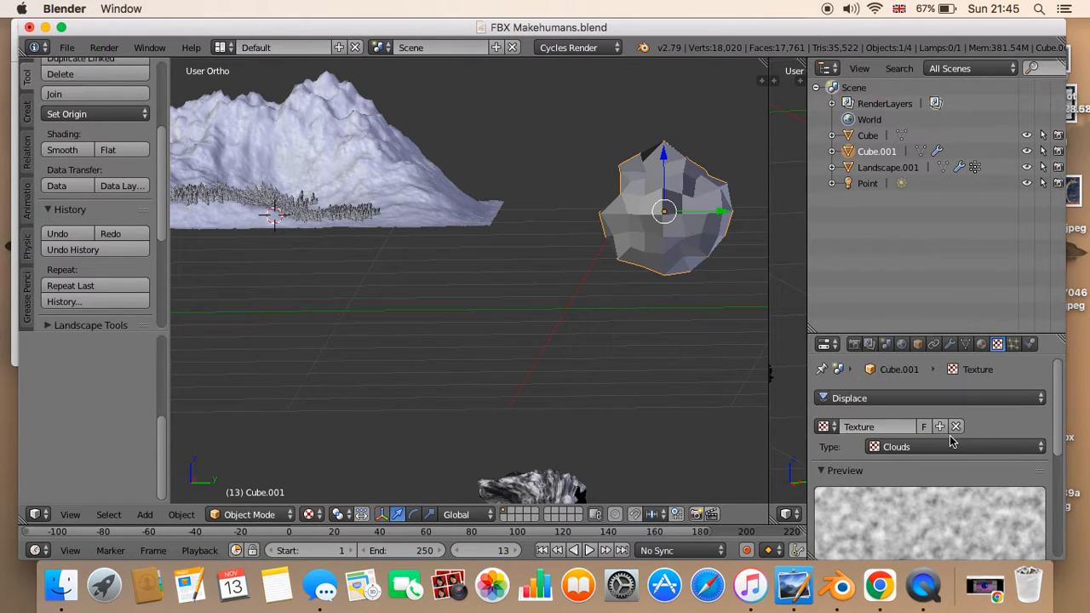
Add a Subdivision Surface modifier after the Displace modifier and set its view subdivisions to 2
left_click(951, 345)
left_click(909, 398)
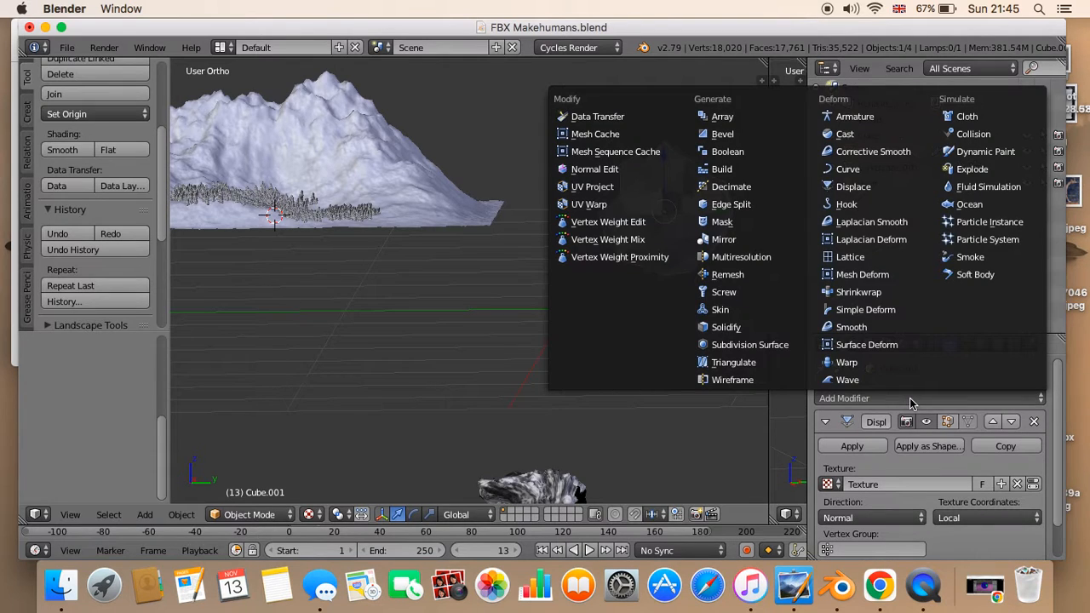
left_click(763, 347)
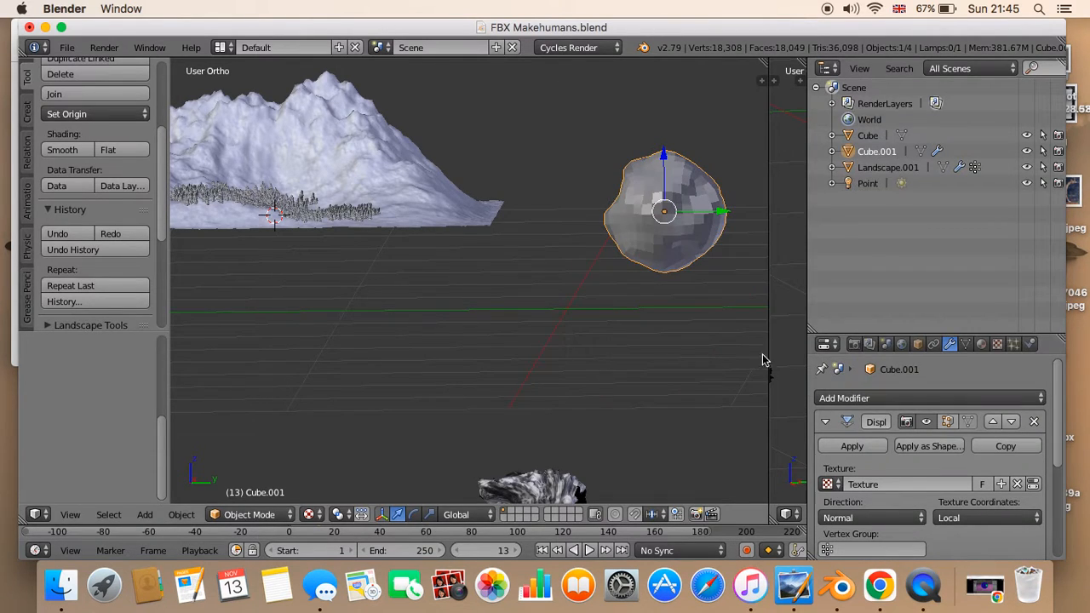
scroll(960, 500, "down", 5)
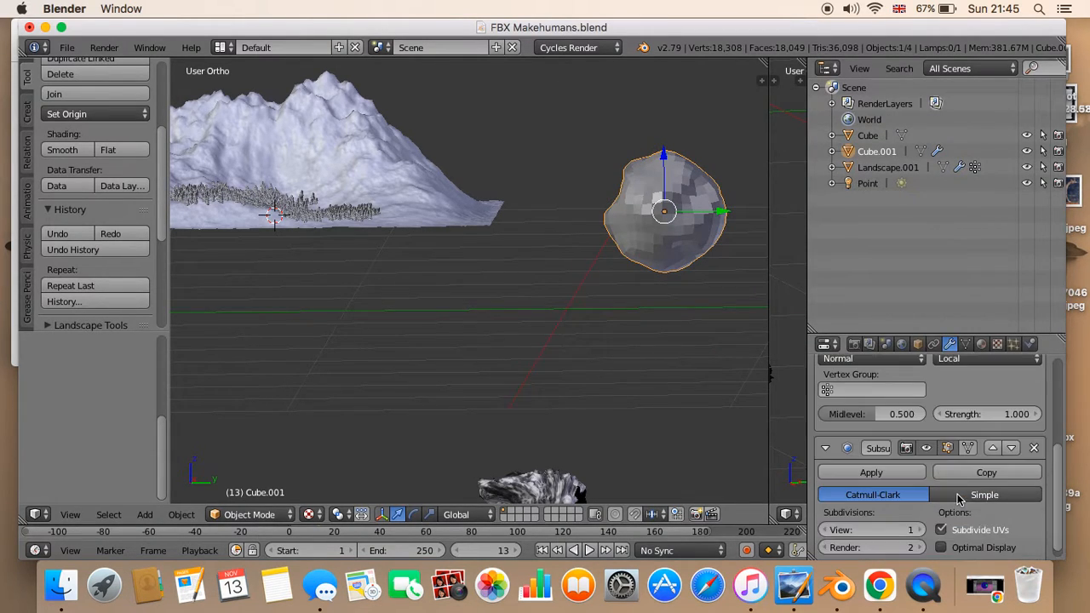
left_click(919, 531)
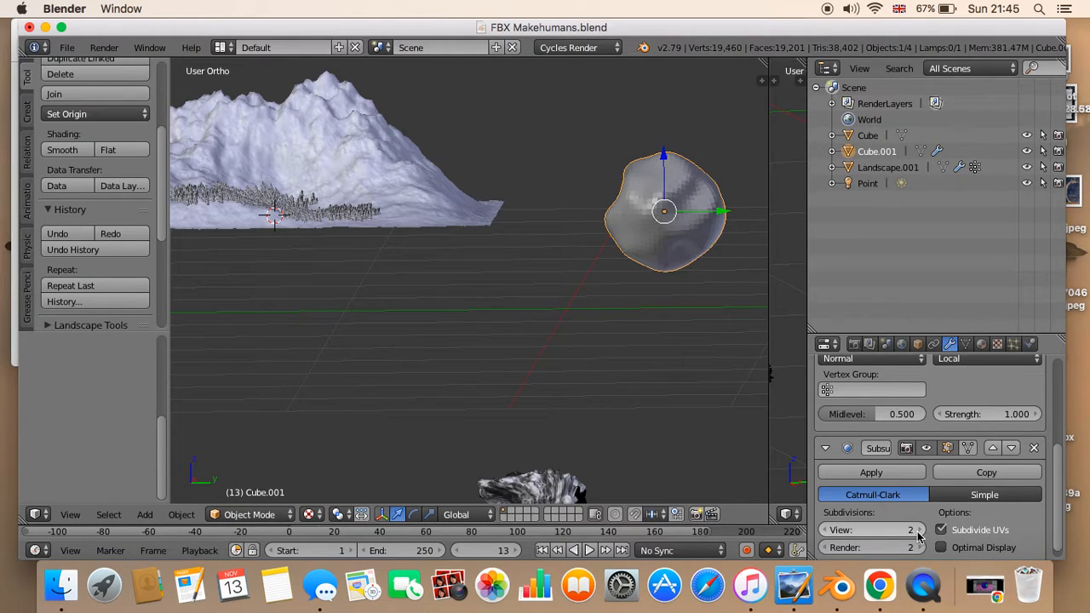
Try a size of 0.35 for the Displace modifier's Clouds texture and set it back to 0.25
scroll(929, 464, "up", 5)
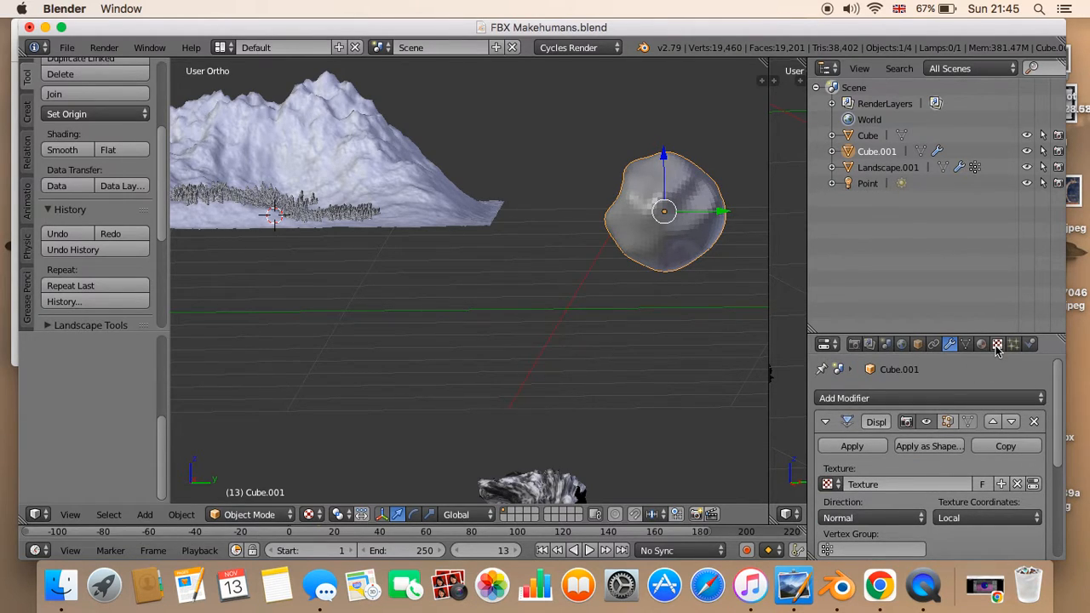
scroll(988, 362, "down", 5)
scroll(984, 358, "up", 5)
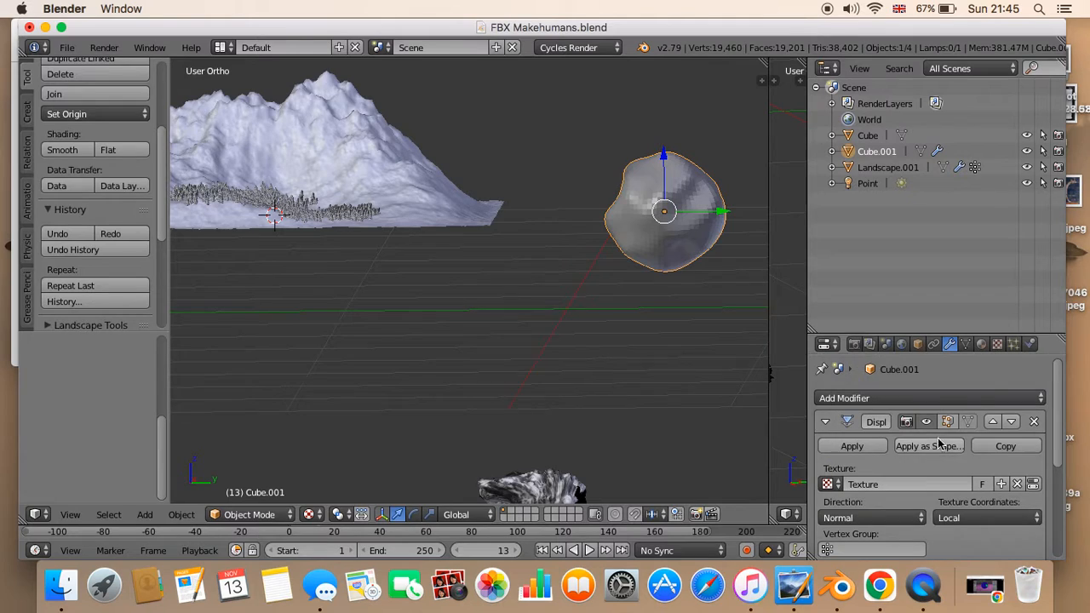
left_click(999, 344)
scroll(926, 451, "down", 4)
scroll(926, 452, "down", 3)
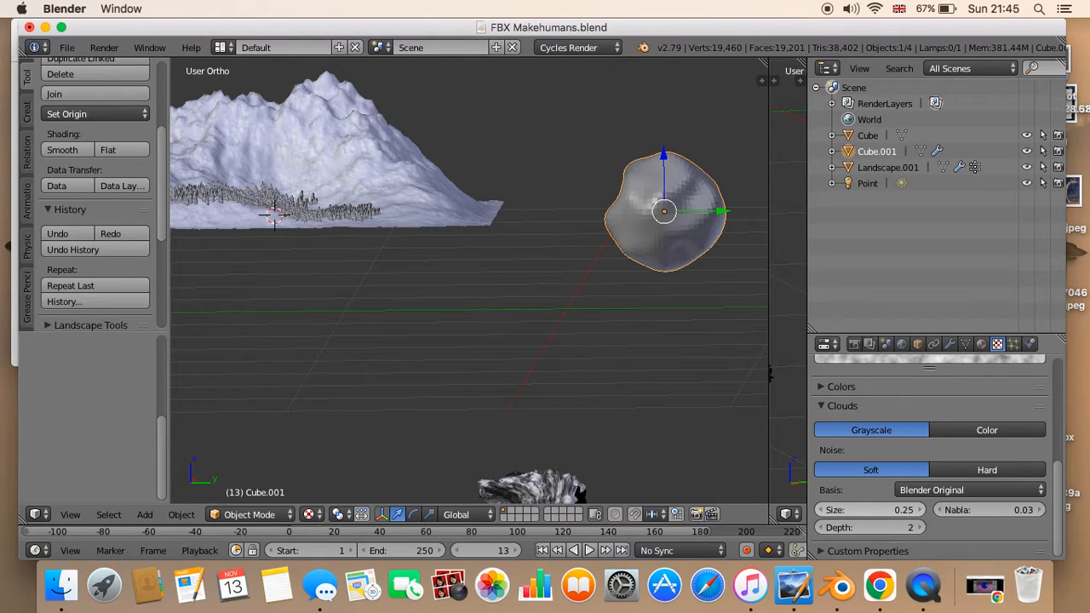
left_click(923, 511)
left_click(833, 510)
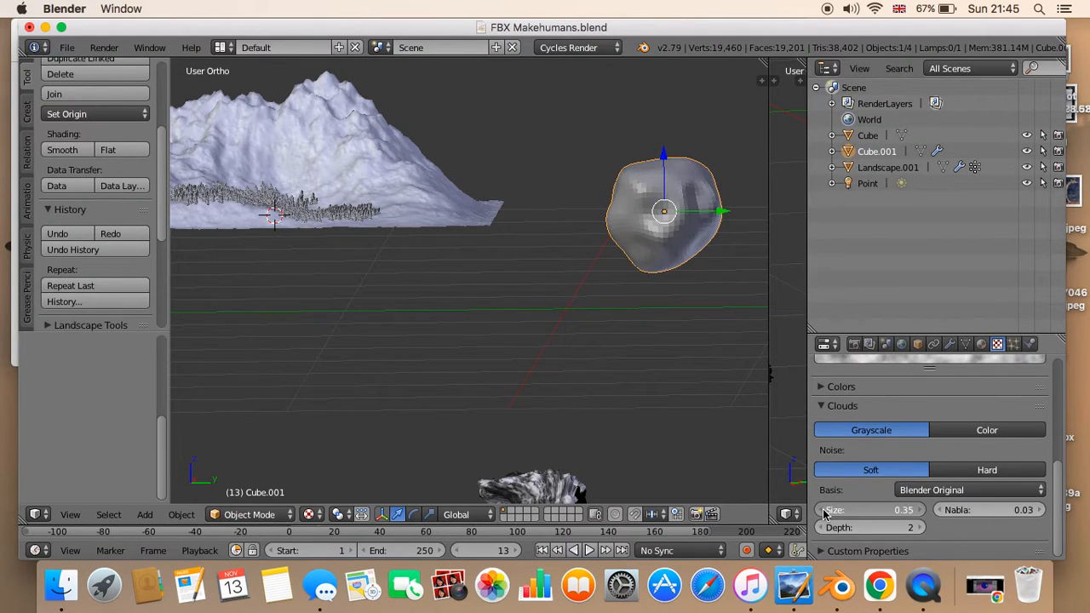
Move the Subdivision Surface modifier above the Displace modifier in the object's modifier stack
left_click(951, 345)
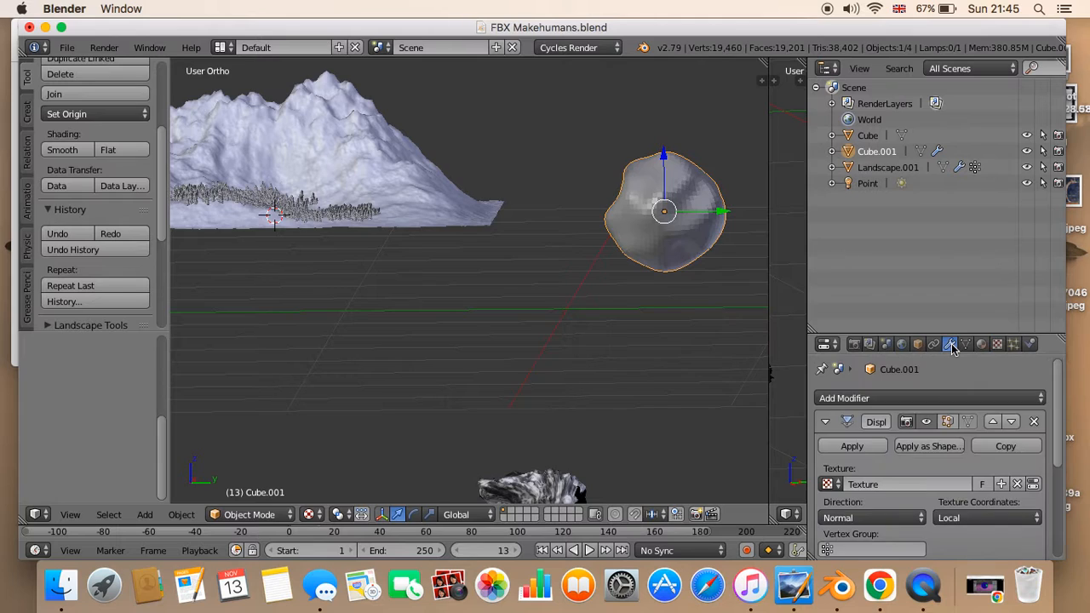
scroll(934, 473, "down", 5)
scroll(934, 479, "up", 3)
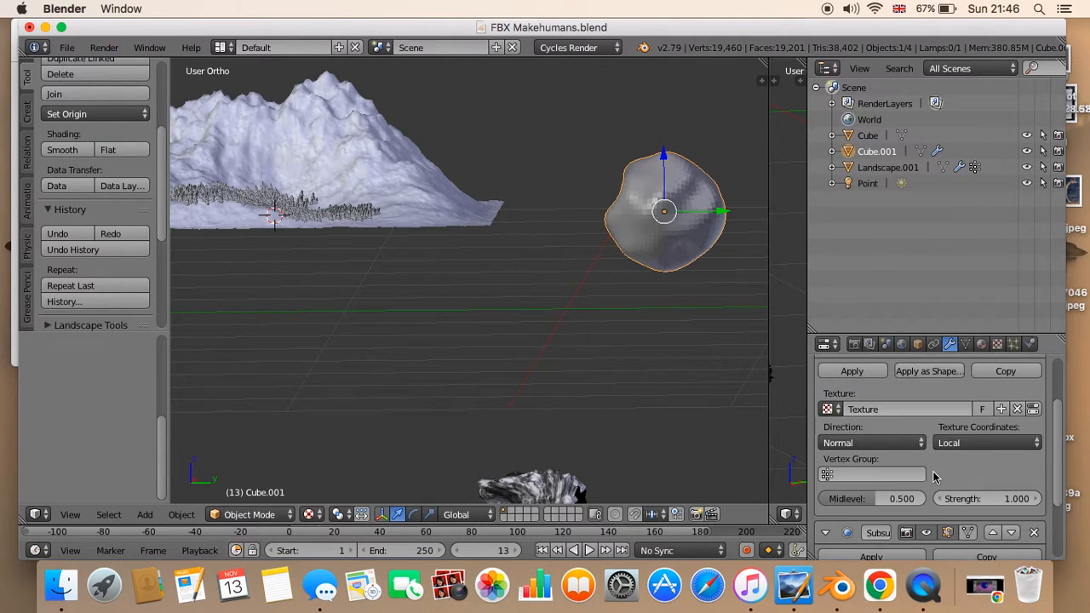
scroll(935, 479, "down", 3)
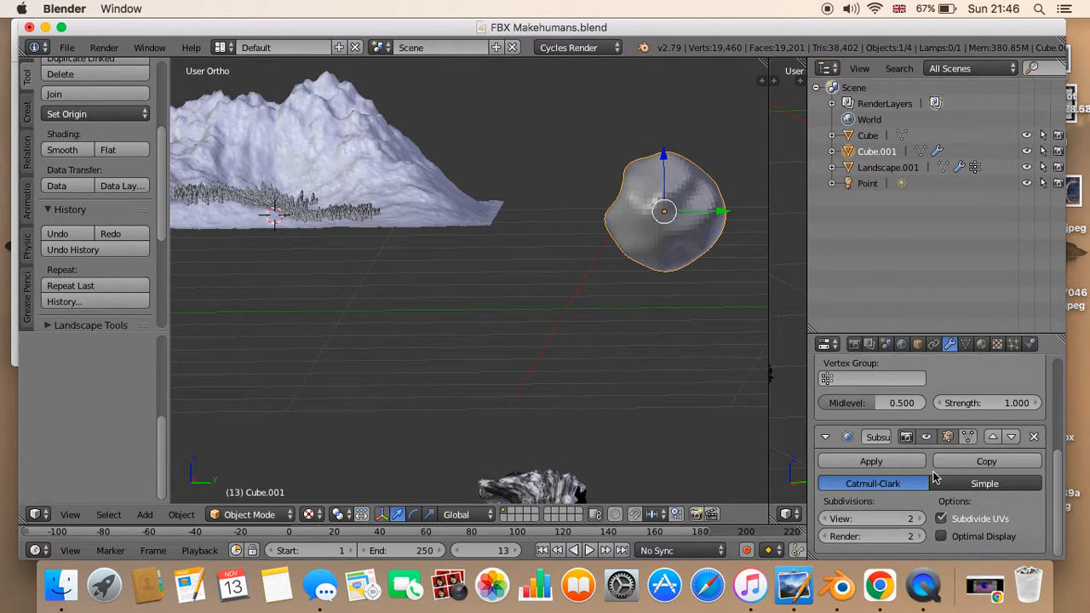
left_click(993, 437)
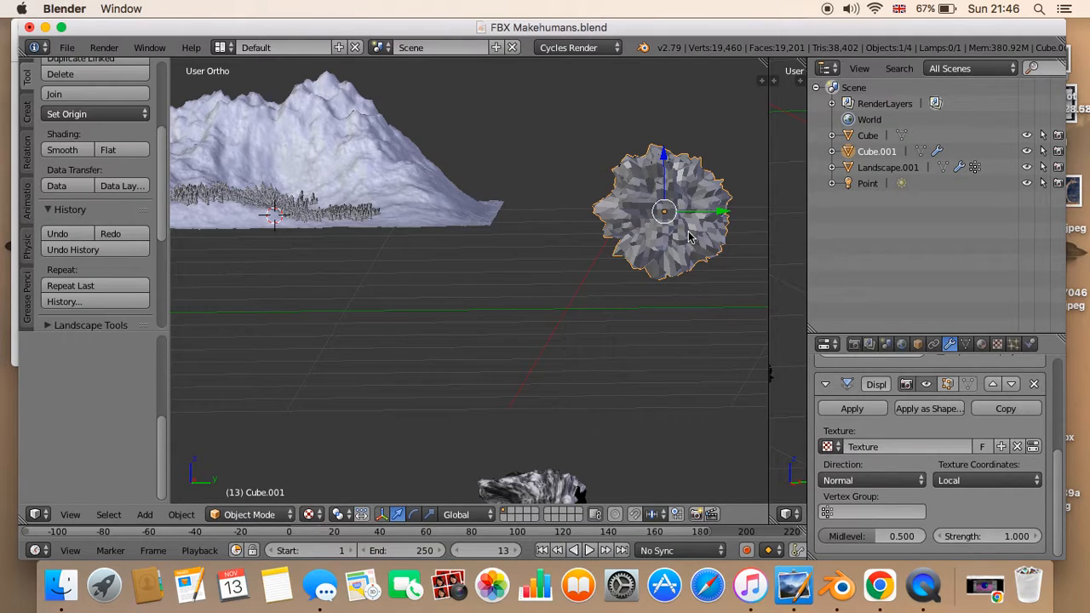
Apply smooth shading to the displaced object
scroll(690, 238, "up", 1)
scroll(980, 451, "up", 5)
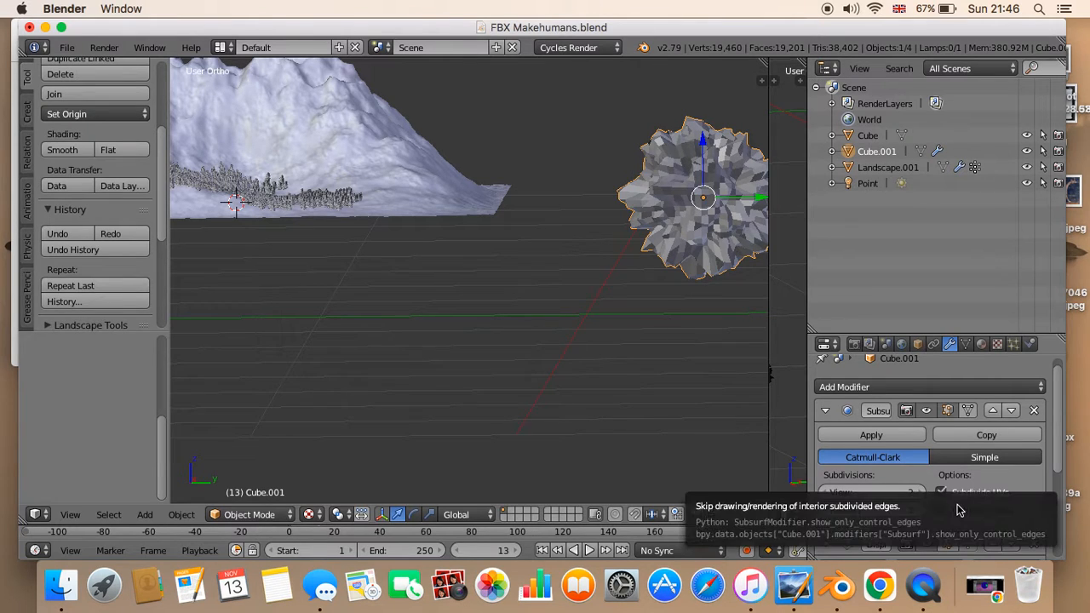
scroll(959, 509, "down", 3)
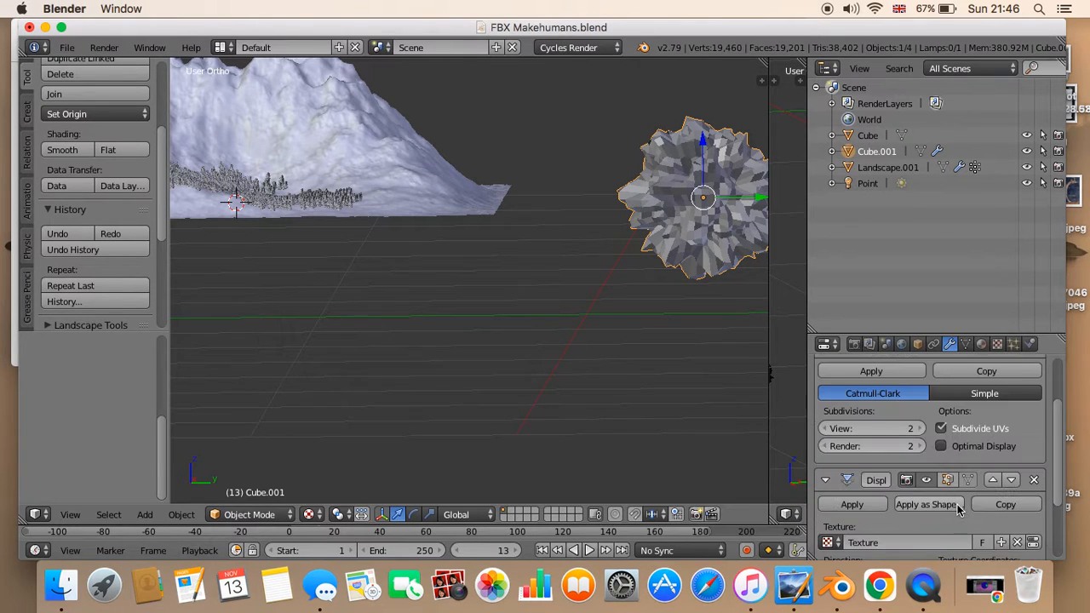
left_click(68, 150)
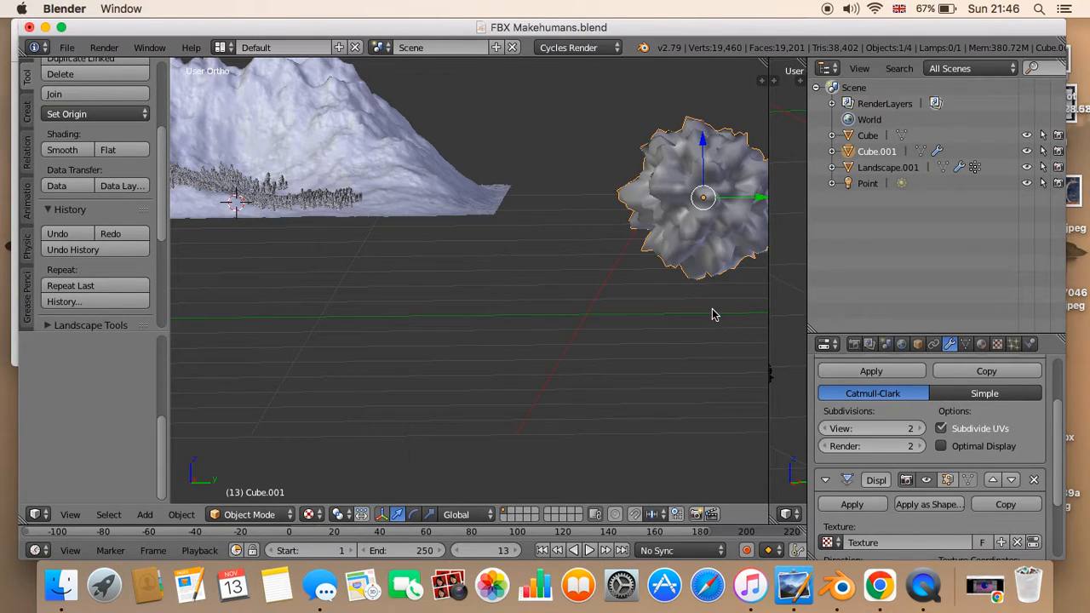
In Edit Mode, select two adjacent faces at the top of the sphere mesh and enable proportional editing
middle_click_drag(714, 316, 571, 389)
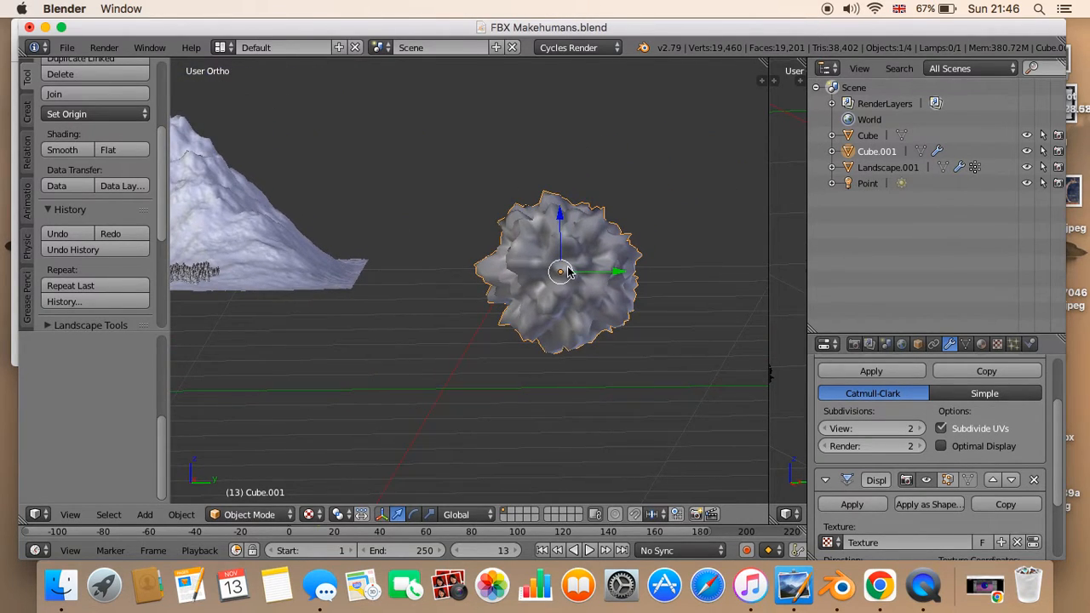
key("Tab")
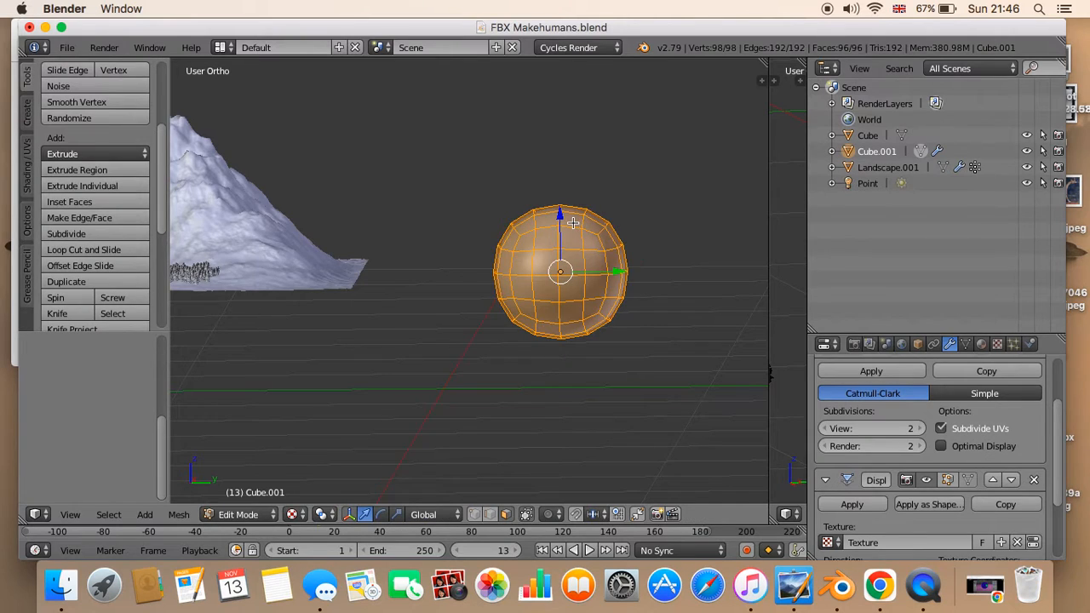
middle_click_drag(573, 223, 573, 237)
right_click(572, 224)
right_click(545, 220, "shift")
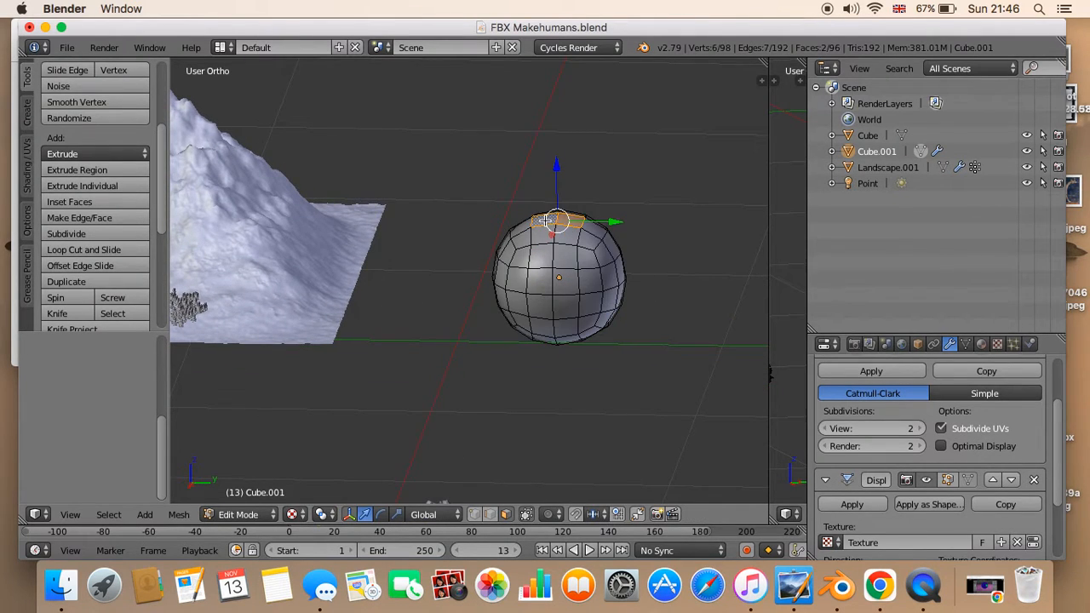
left_click(550, 515)
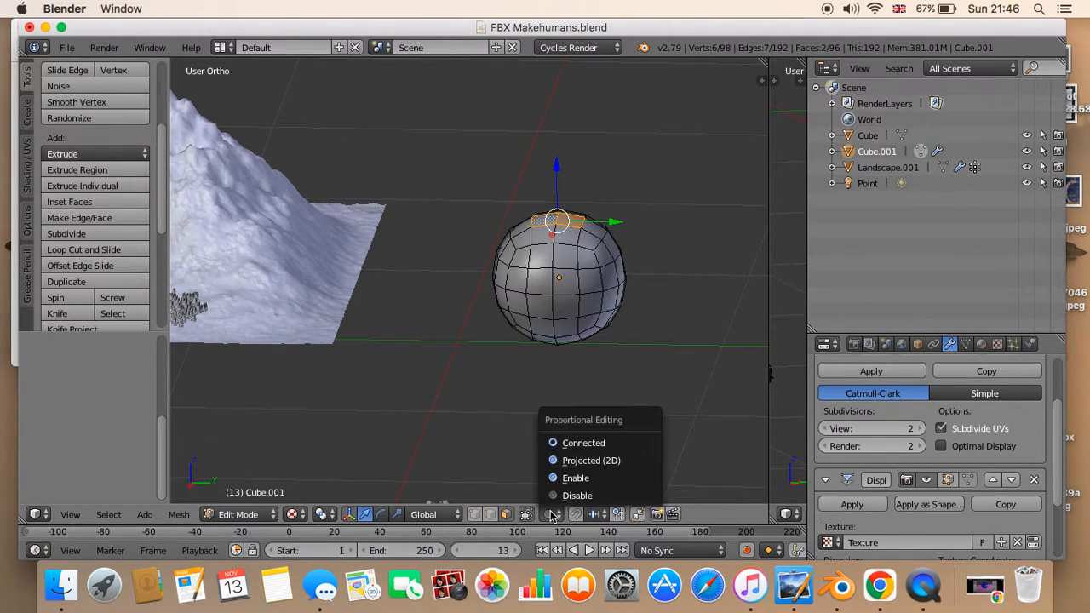
left_click(568, 480)
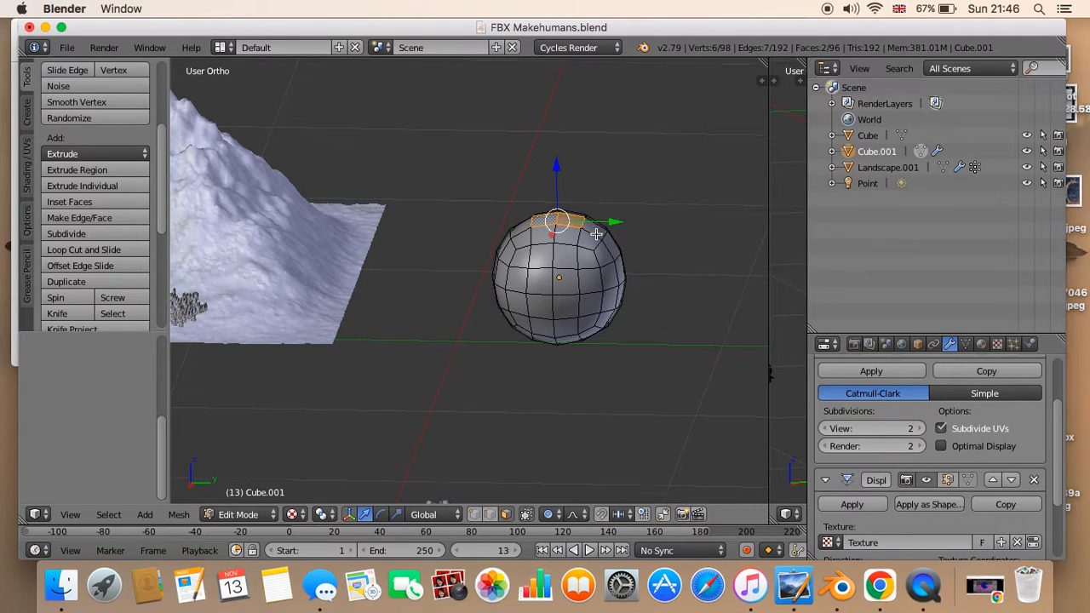
Pull the selected top faces up along Z with a proportional size of 0.263 into a tall tapered shape, and return to Object Mode
middle_click_drag(597, 234, 590, 267, "shift")
left_click_drag(550, 205, 566, 133)
scroll(548, 185, "down", 10)
scroll(557, 170, "down", 5)
scroll(562, 146, "down", 1)
scroll(562, 146, "up", 2)
middle_click_drag(570, 182, 568, 219, "shift")
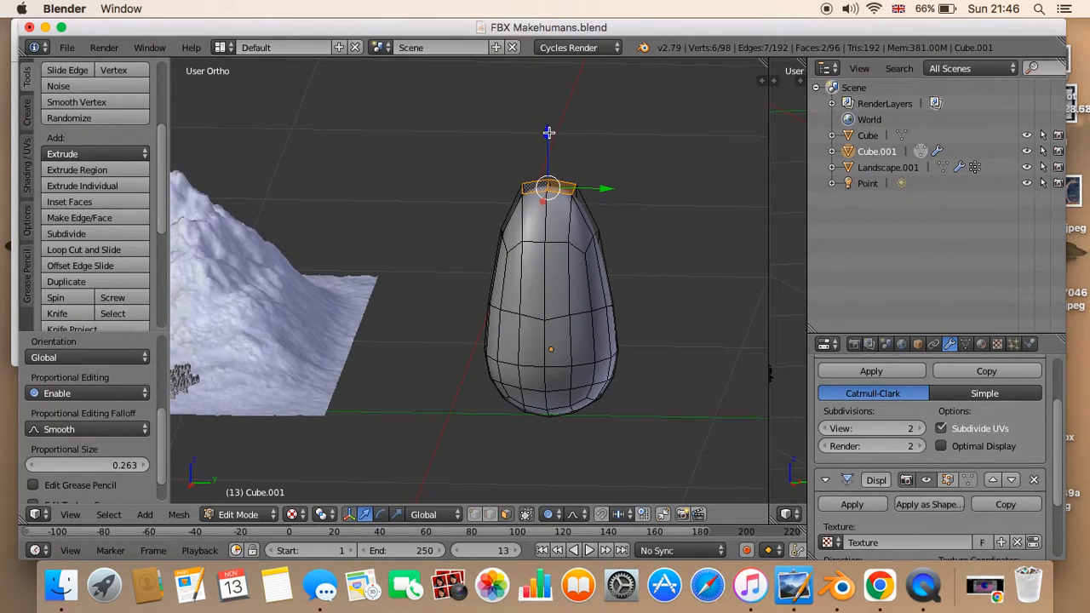
left_click_drag(548, 132, 553, 103)
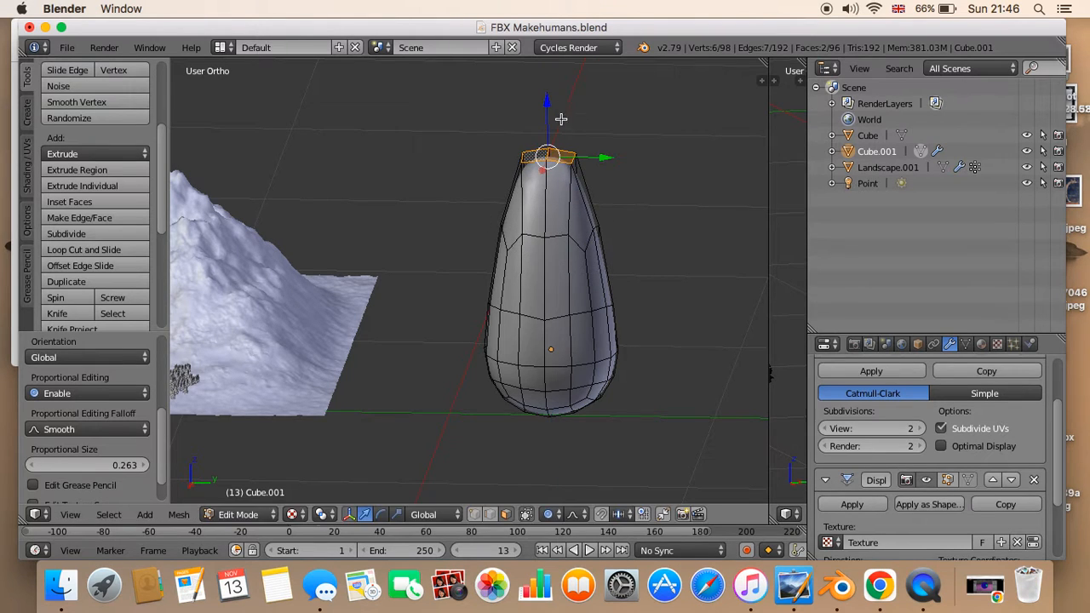
scroll(596, 204, "right", 5)
key("Tab")
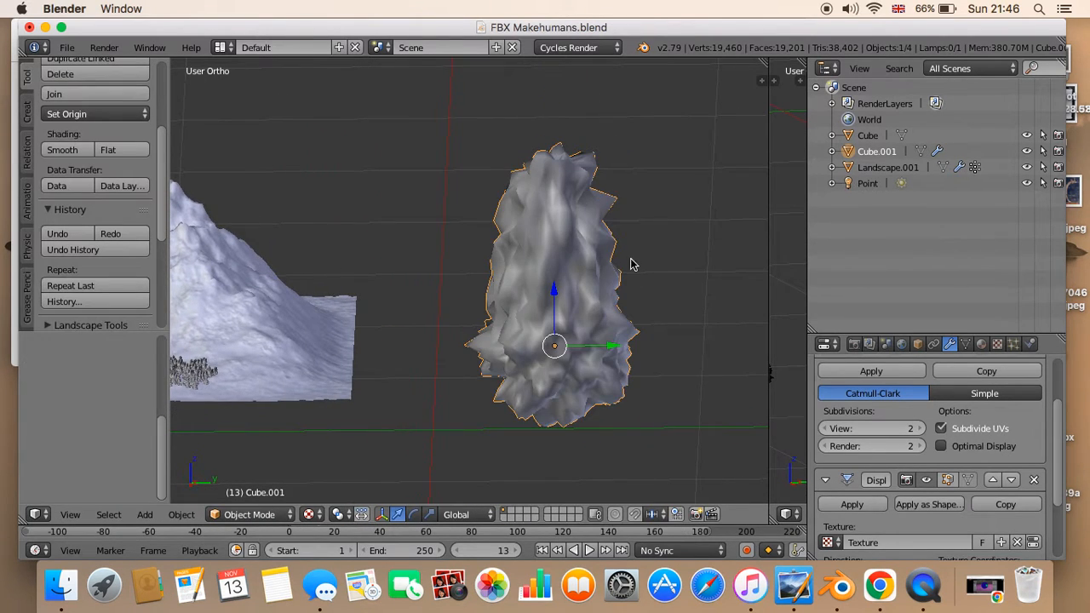
middle_click_drag(631, 259, 619, 307)
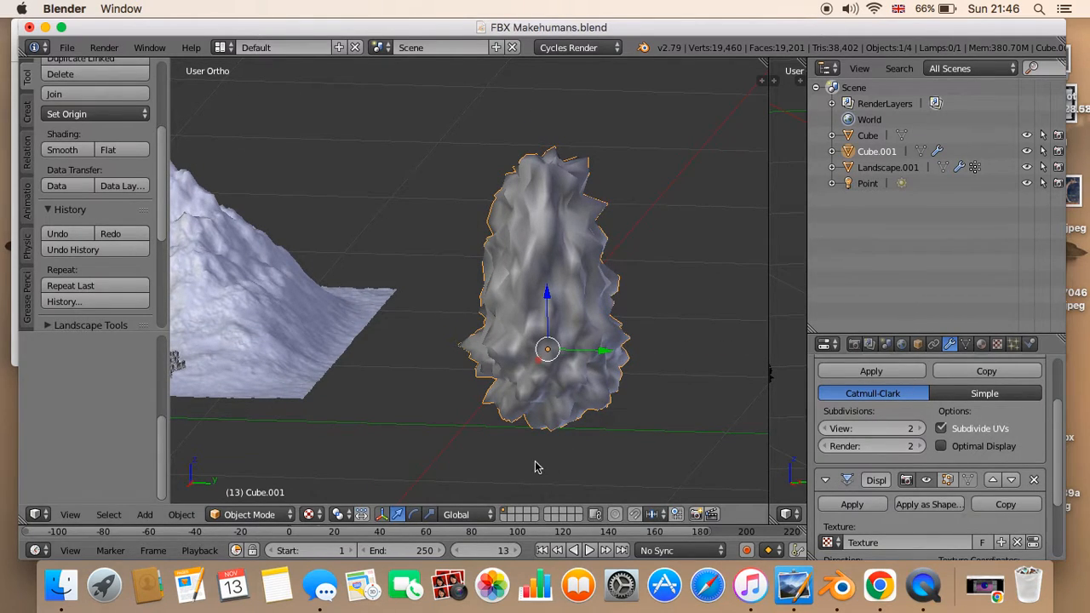
Add a new material to the stretched object
left_click(982, 344)
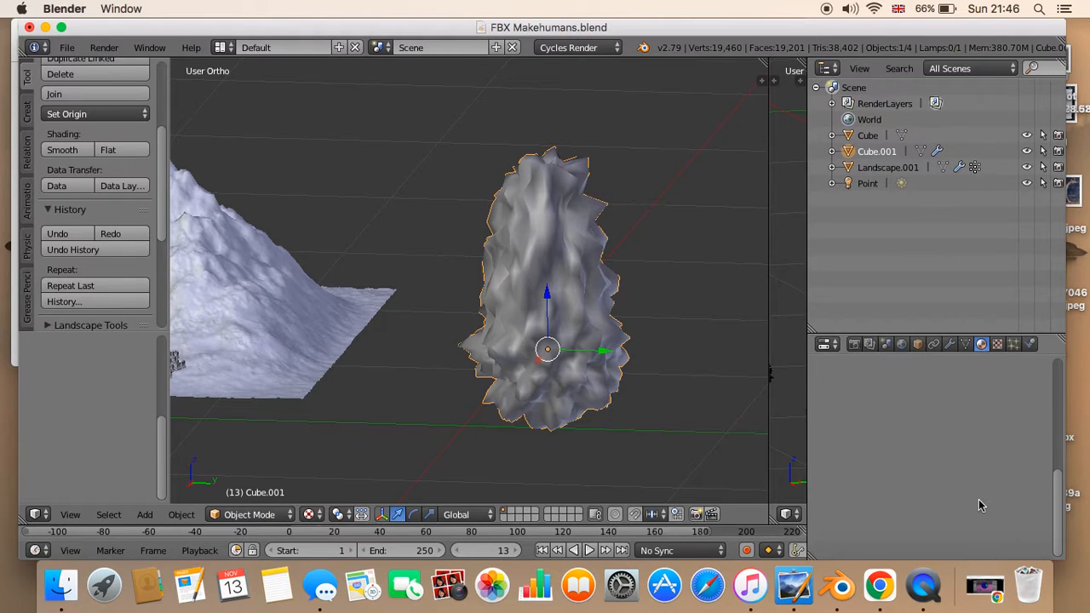
left_click(916, 451)
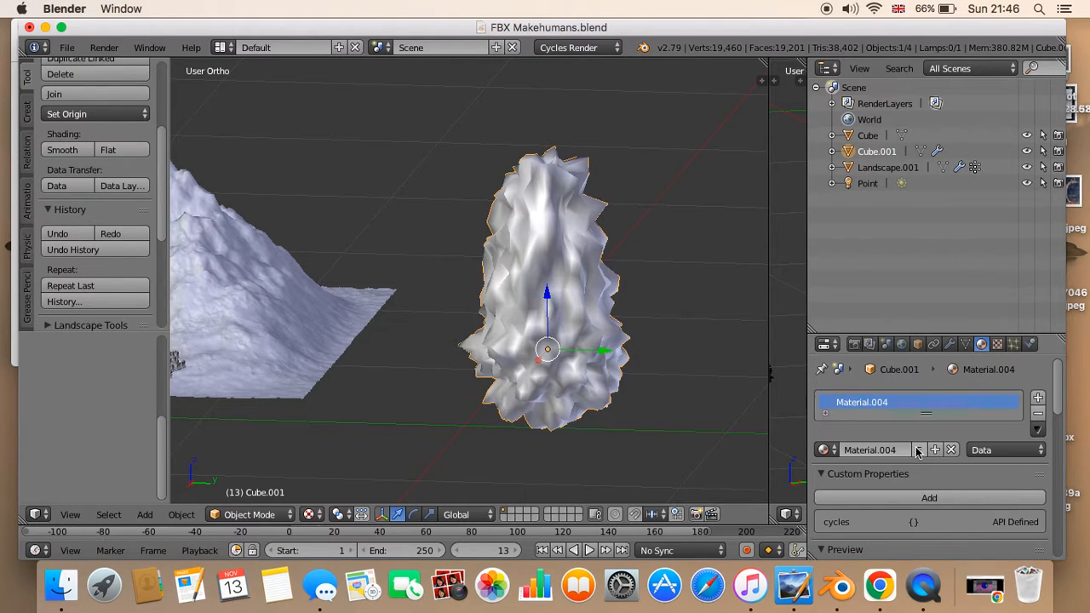
Select the whole mesh, try Sphere Projection for its UV mapping, and replace it with Cylinder Projection
key("Tab")
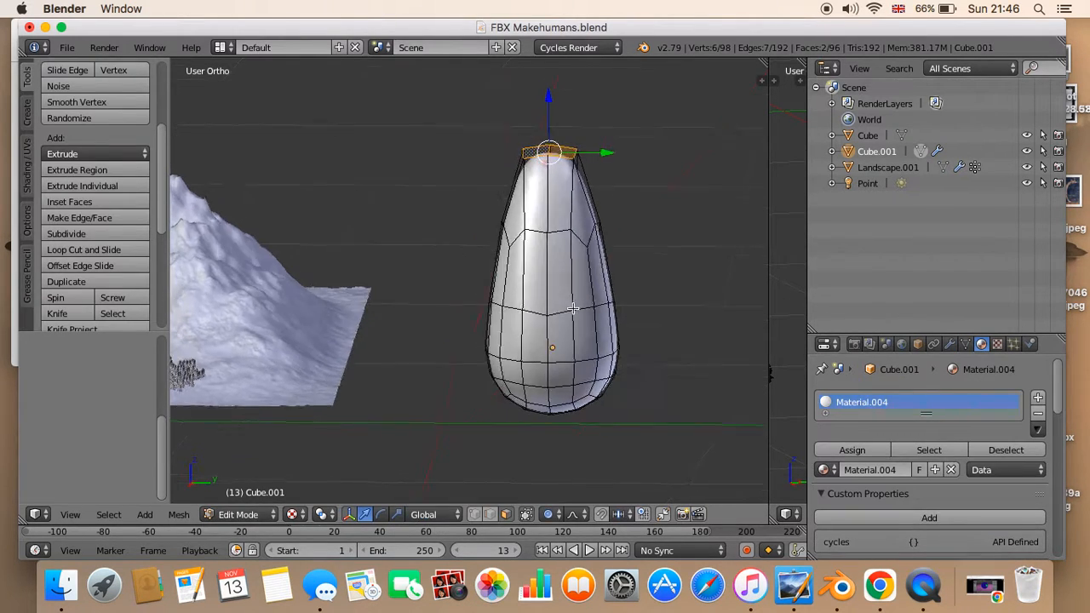
key("a")
key("a")
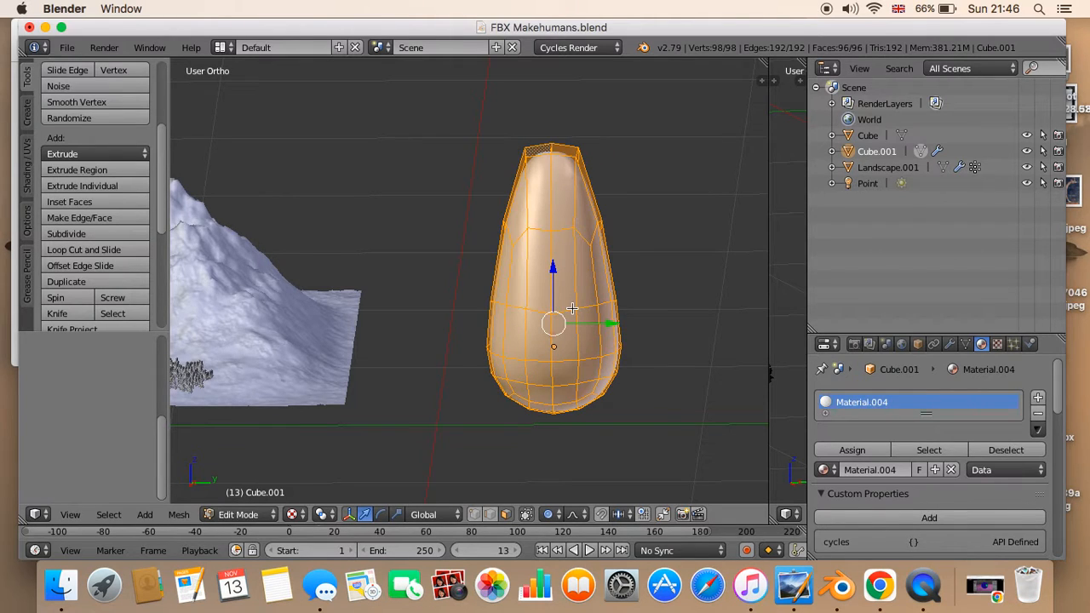
key("u")
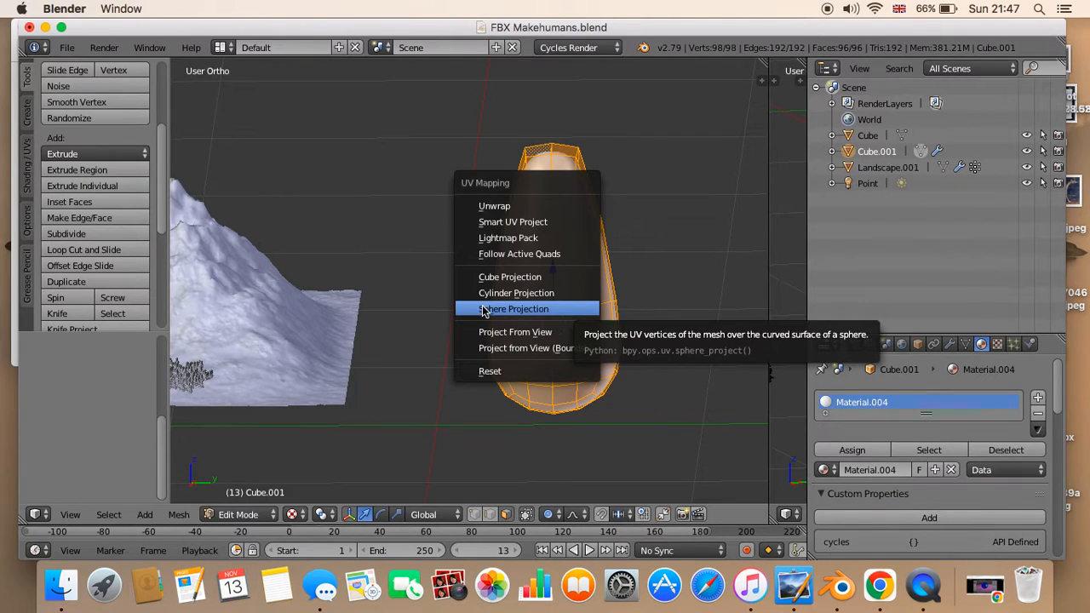
left_click(525, 310)
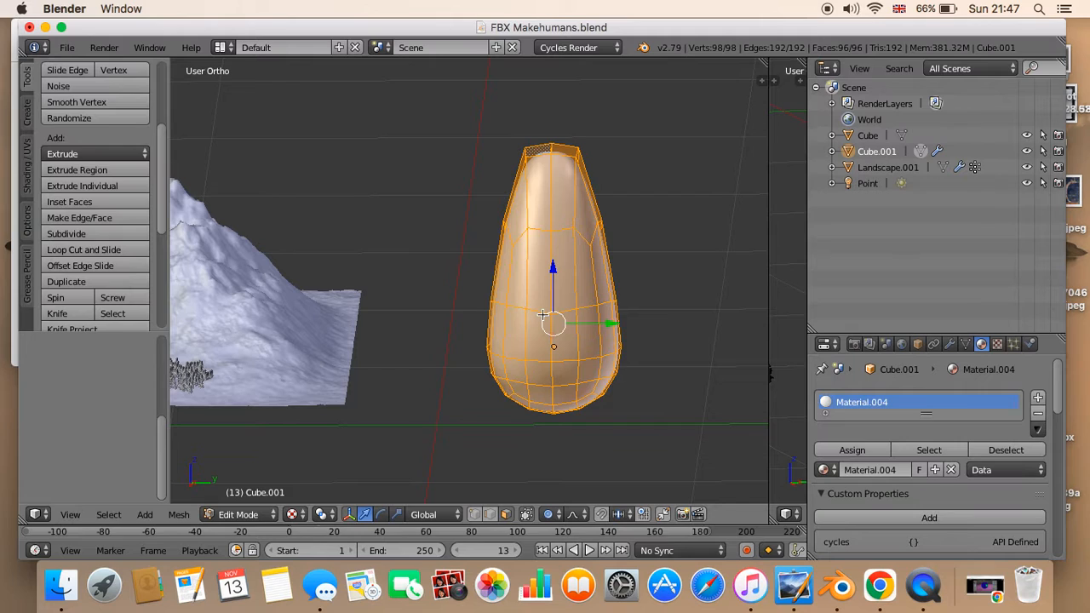
key("Tab")
key("Tab")
key("u")
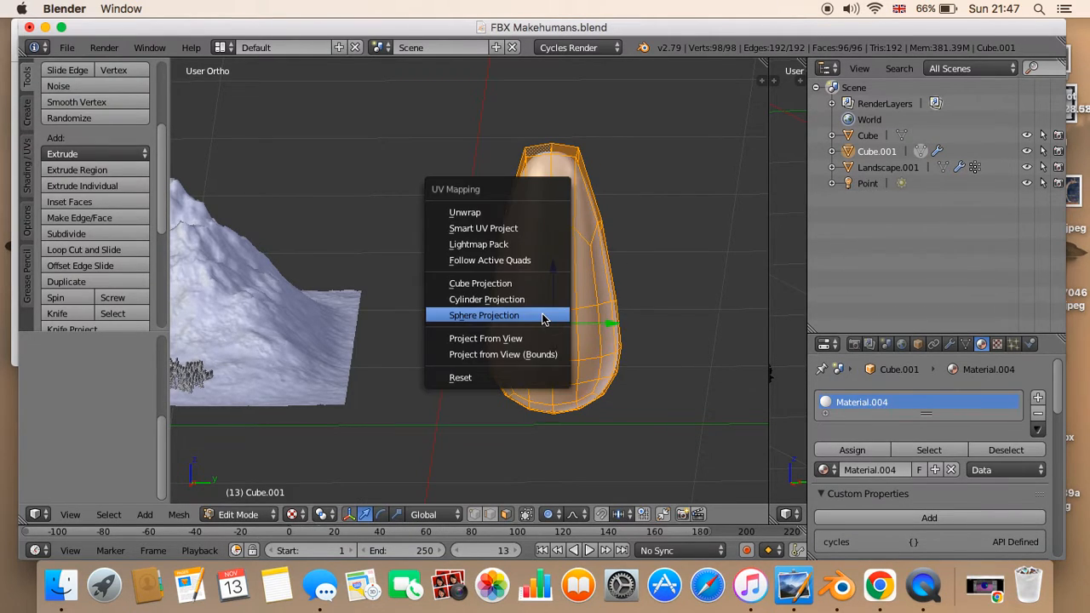
left_click(489, 300)
key("Tab")
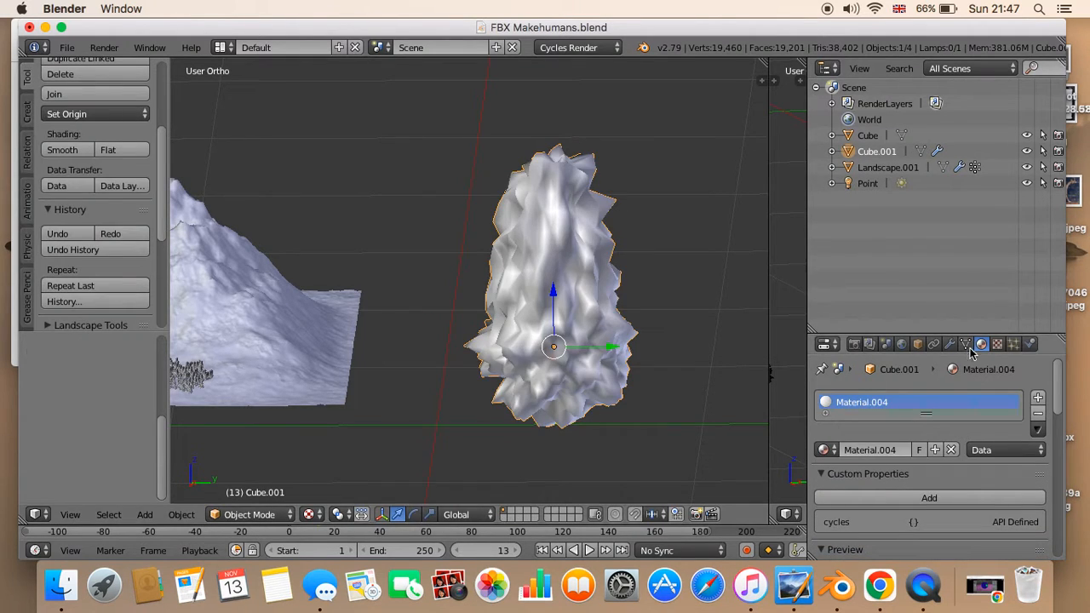
Replace the object's material with a new one and use an Image Texture for its Diffuse BSDF color
left_click(1037, 414)
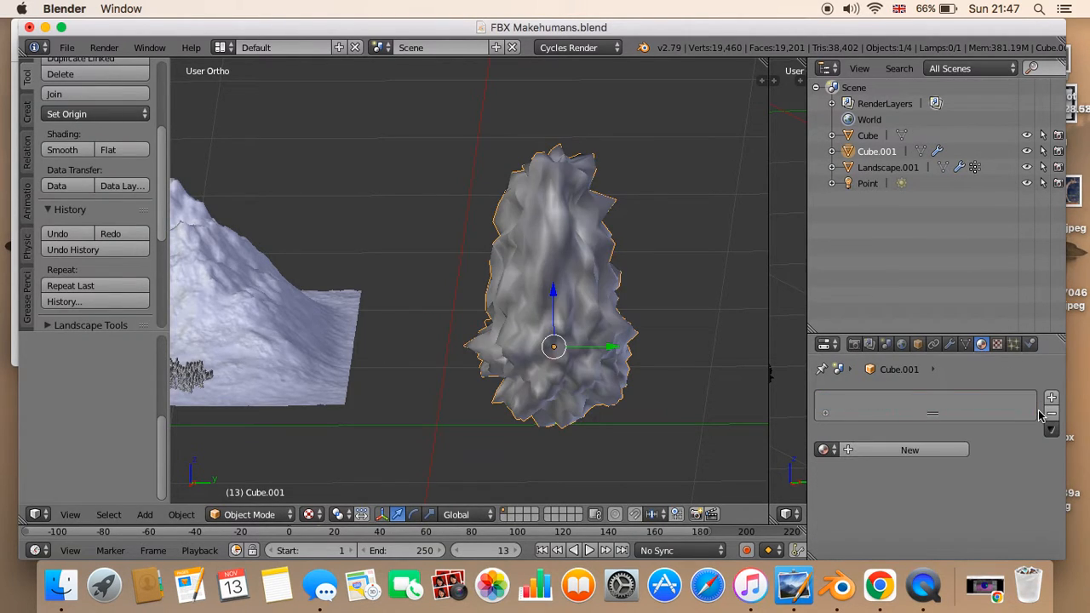
left_click(903, 451)
scroll(1015, 511, "down", 5)
scroll(1015, 532, "down", 2)
left_click(1038, 538)
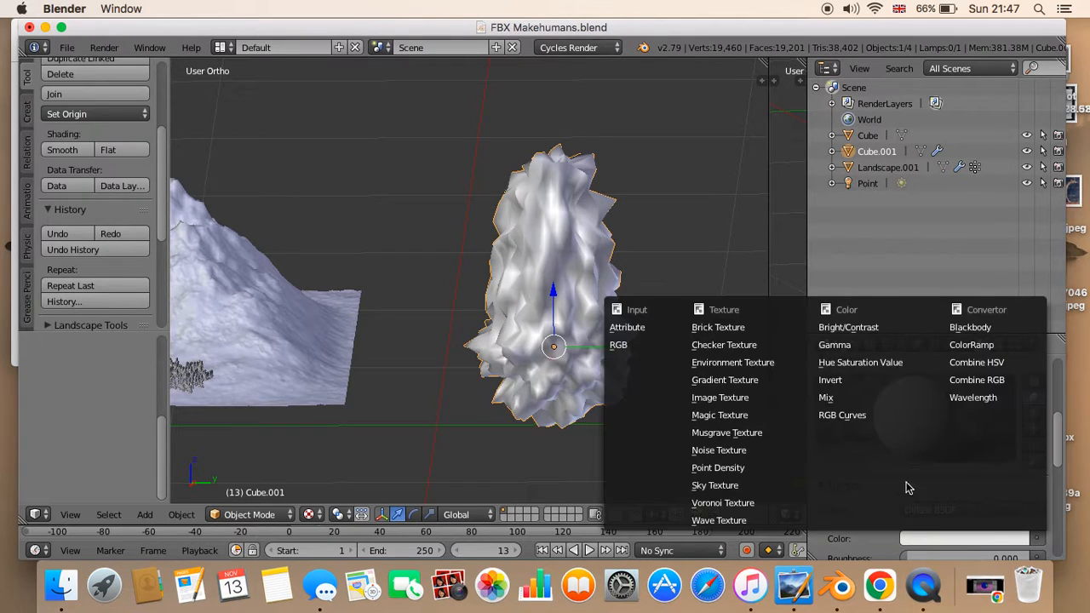
left_click(721, 398)
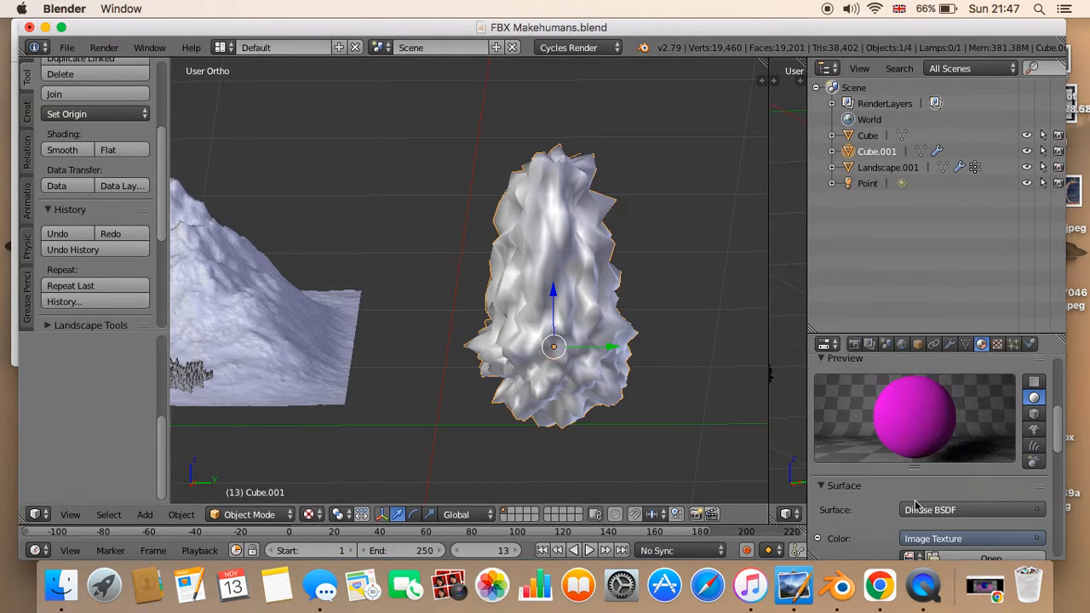
Load the Desktop image "84-843043_transparent-snow-tree-png-winter-snow-tree-png copy.png" into the material's Image Texture
left_click(974, 555)
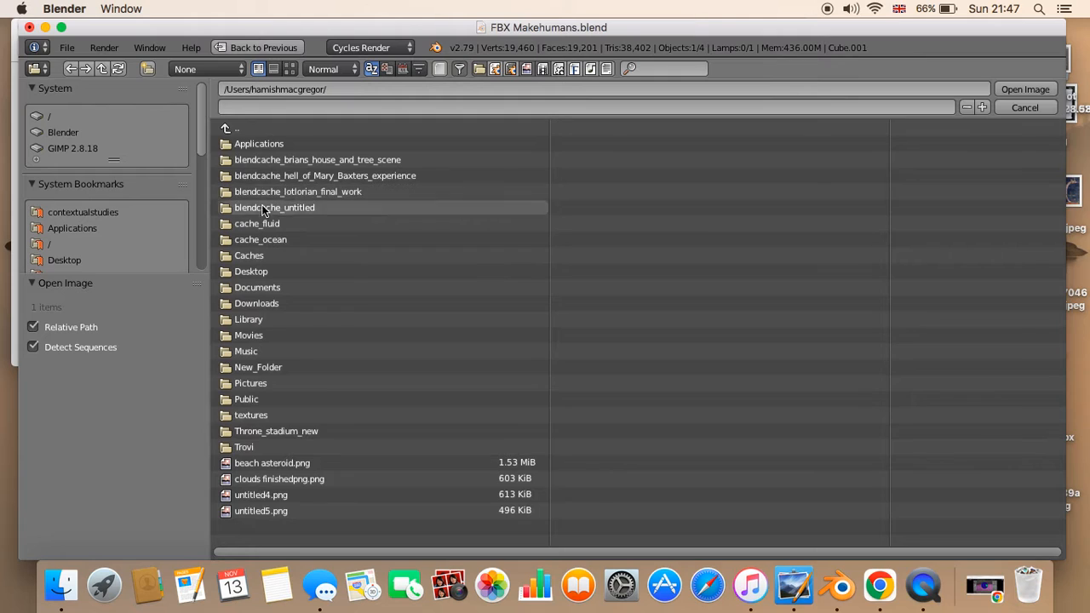
left_click(252, 269)
left_click(289, 69)
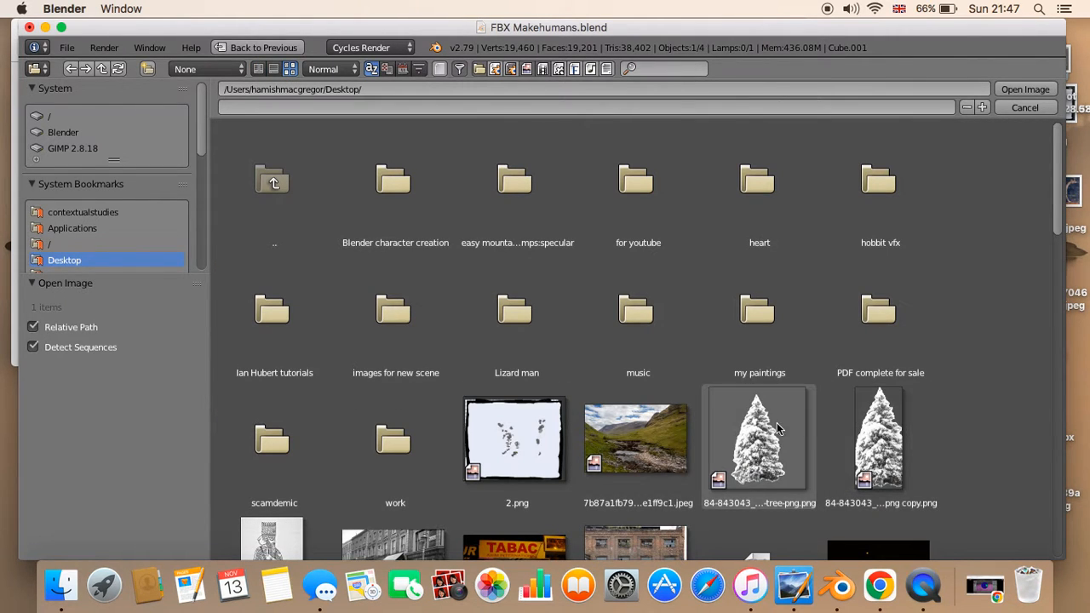
left_click(871, 435)
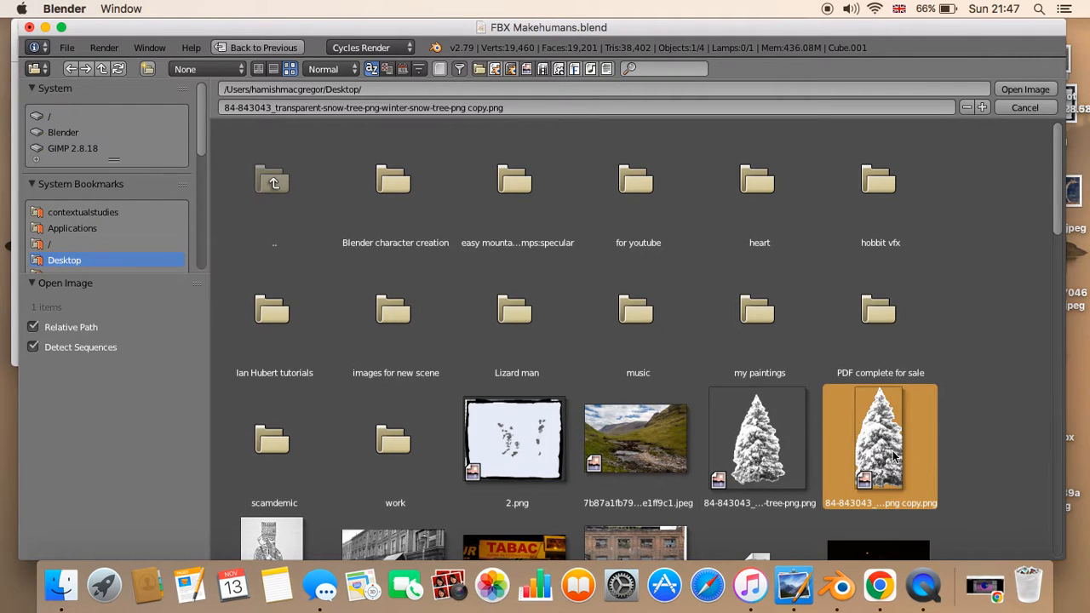
left_click(1026, 90)
Scale the snowy tree down to about 0.19 of its size
mouse_move(593, 302)
middle_mouse_down()
mouse_move(584, 300)
mouse_move(591, 287)
mouse_move(571, 295)
mouse_move(578, 318)
middle_mouse_up()
key("s")
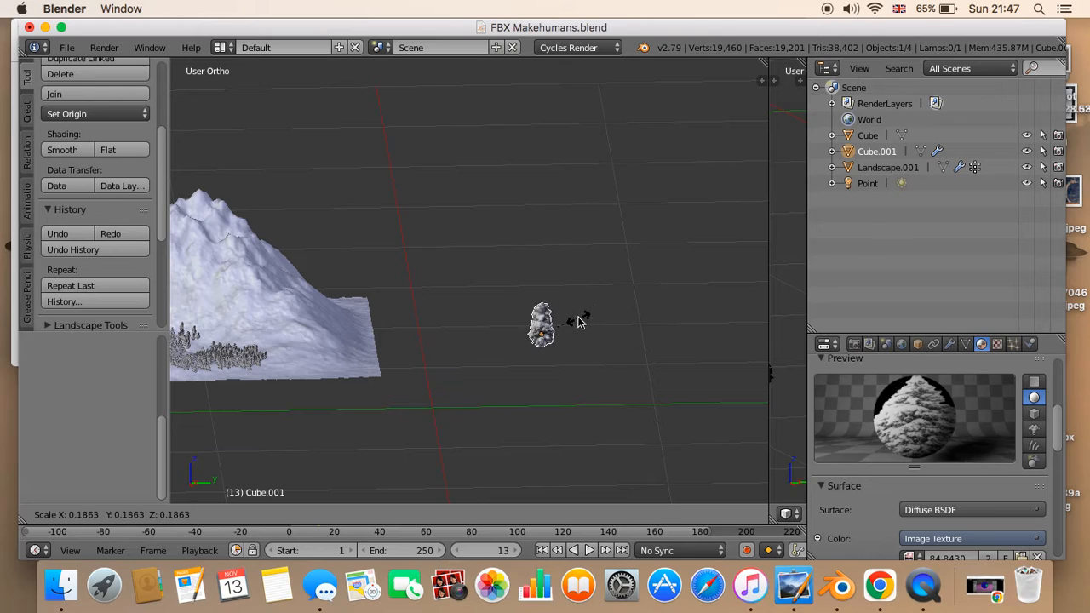
left_click(577, 322)
middle_click_drag(576, 339, 577, 305)
middle_click_drag(358, 317, 396, 332, "shift")
middle_click_drag(391, 339, 369, 358)
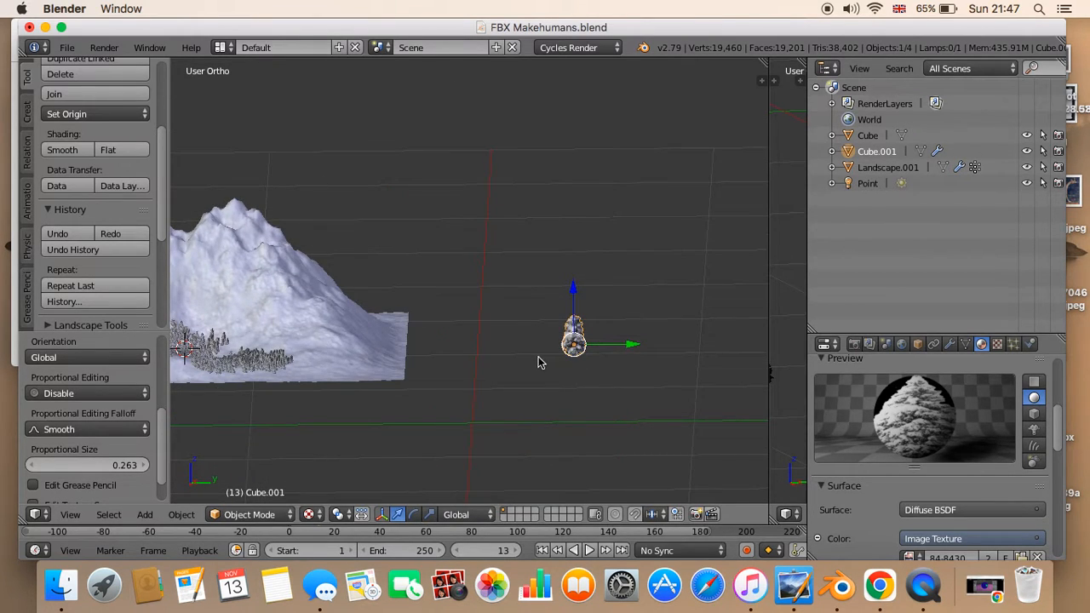
Select the mountain landscape and review its particle system settings from emission down to the Dupli Object choices under Render
middle_click_drag(528, 352, 358, 308)
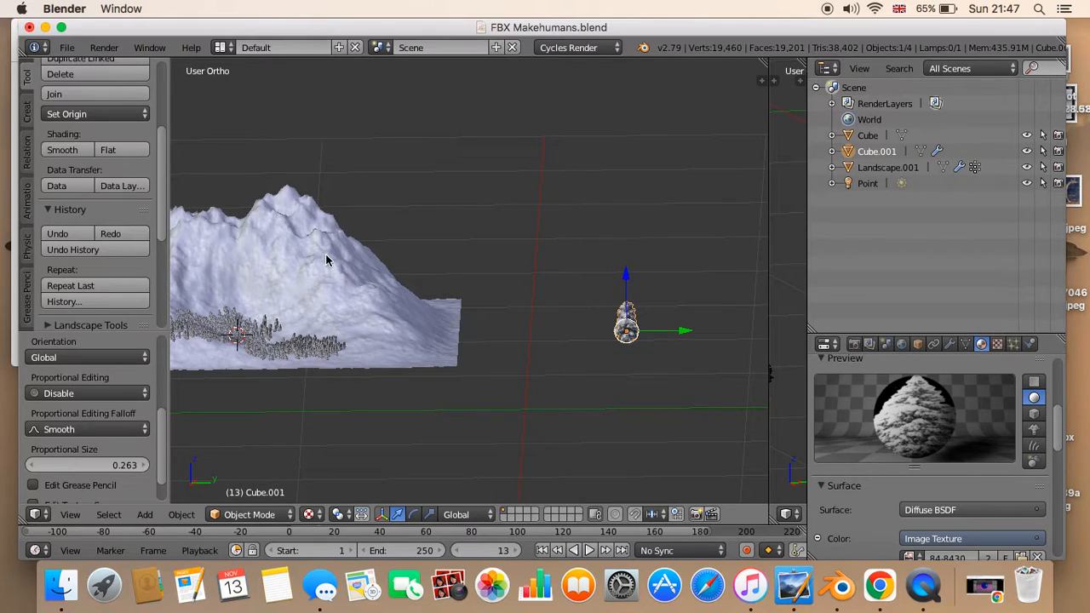
right_click(286, 246)
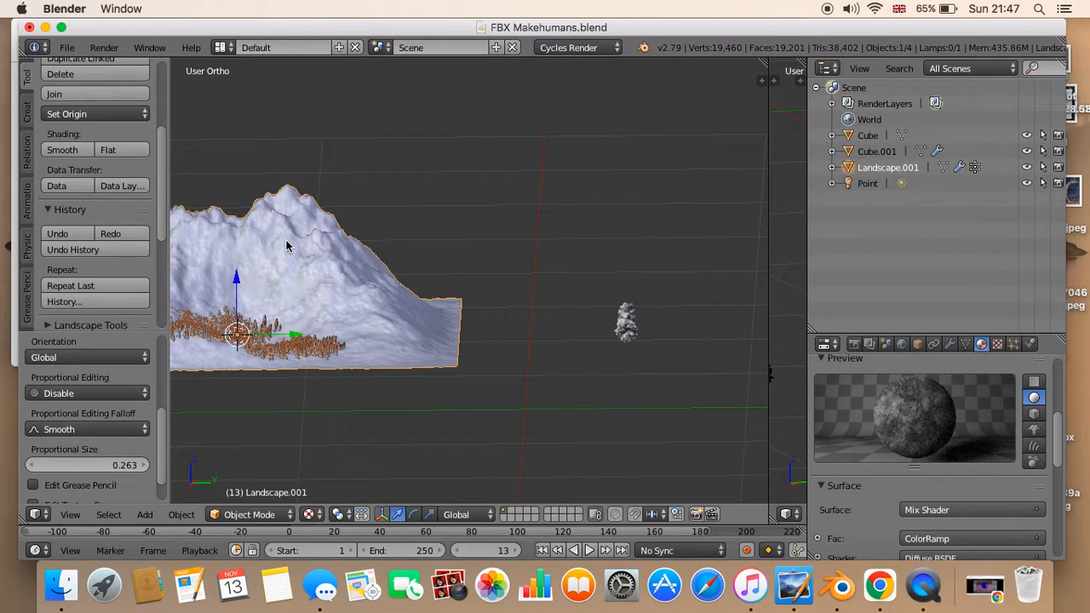
middle_click_drag(322, 250, 433, 190, "shift")
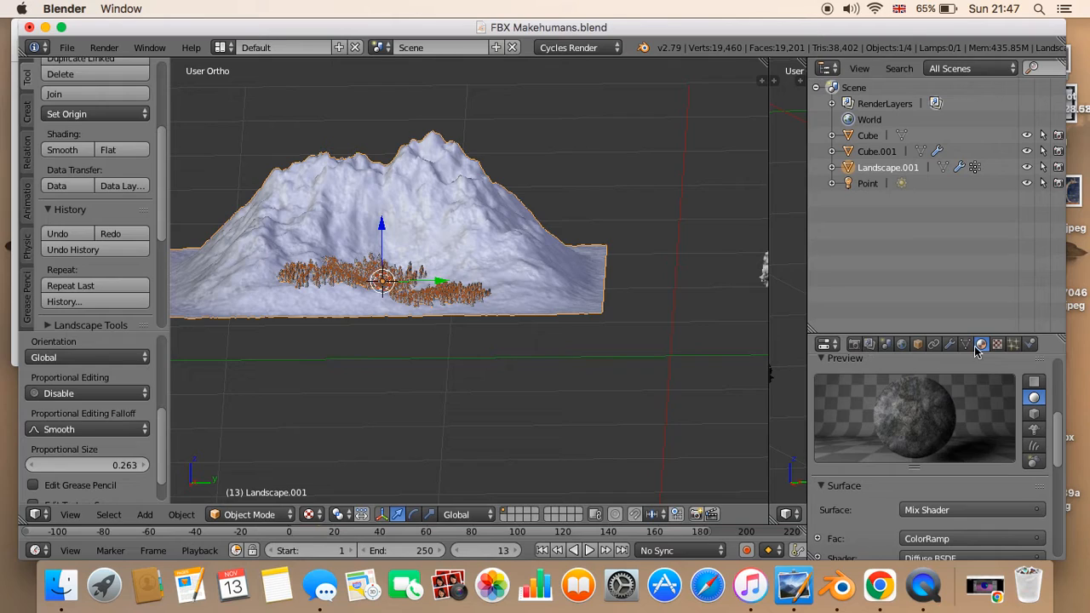
left_click(1014, 344)
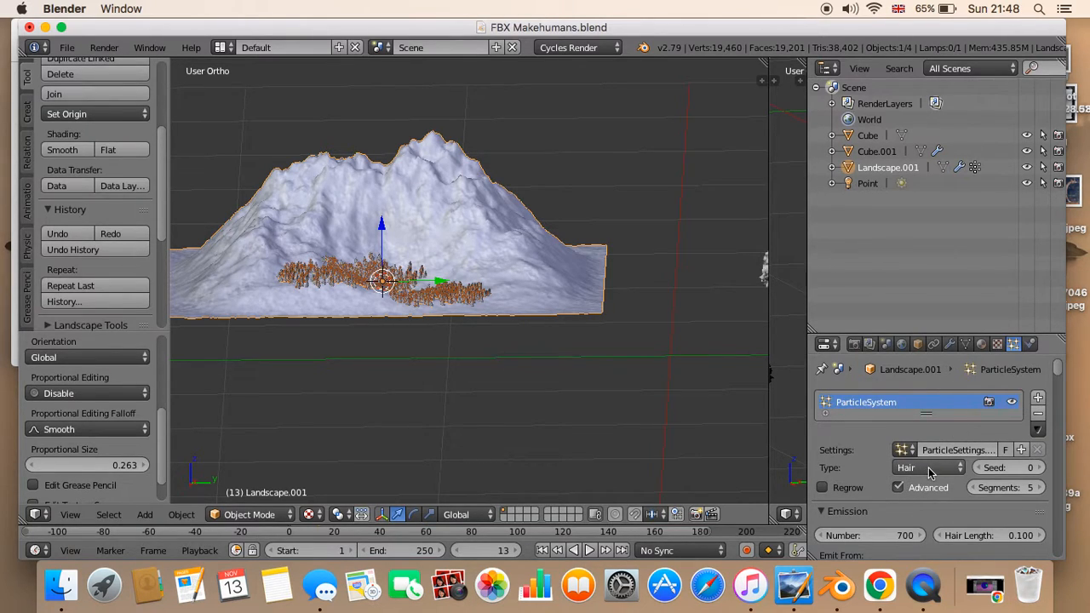
scroll(895, 470, "down", 5)
scroll(886, 466, "down", 5)
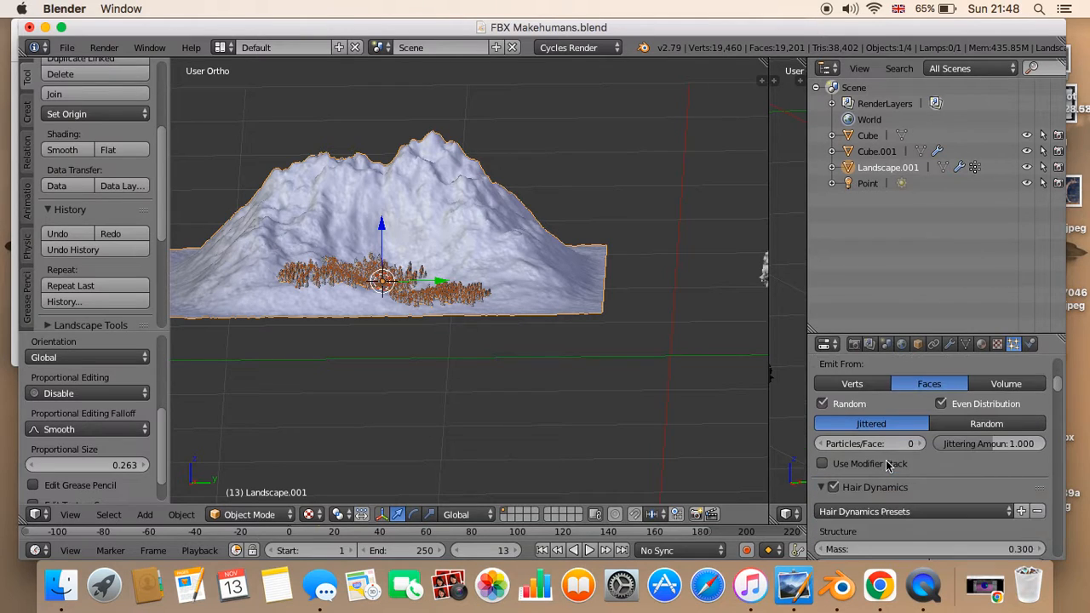
scroll(886, 466, "down", 4)
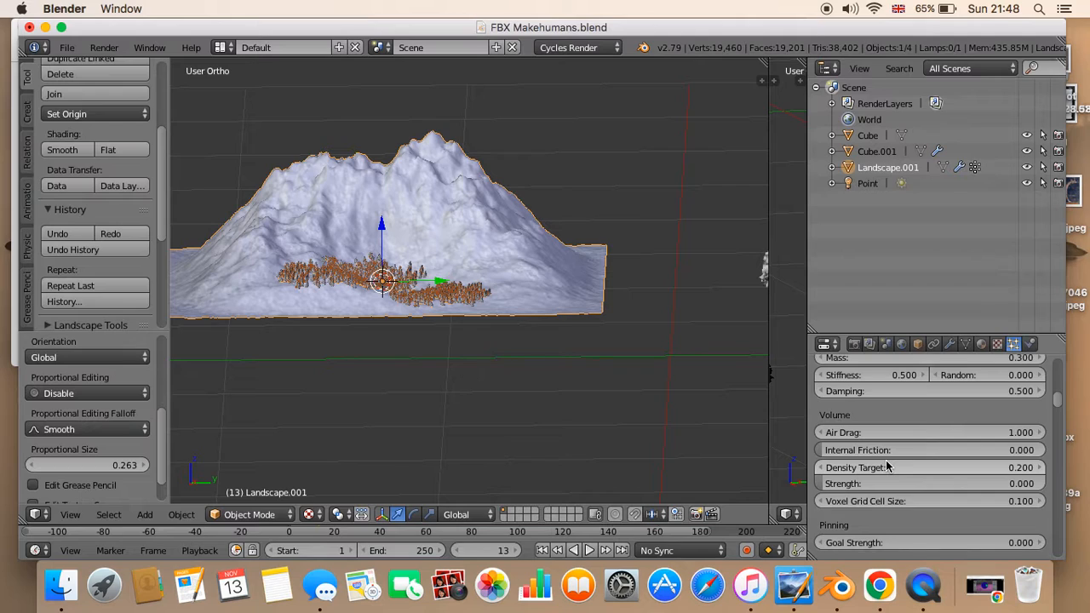
scroll(886, 466, "down", 8)
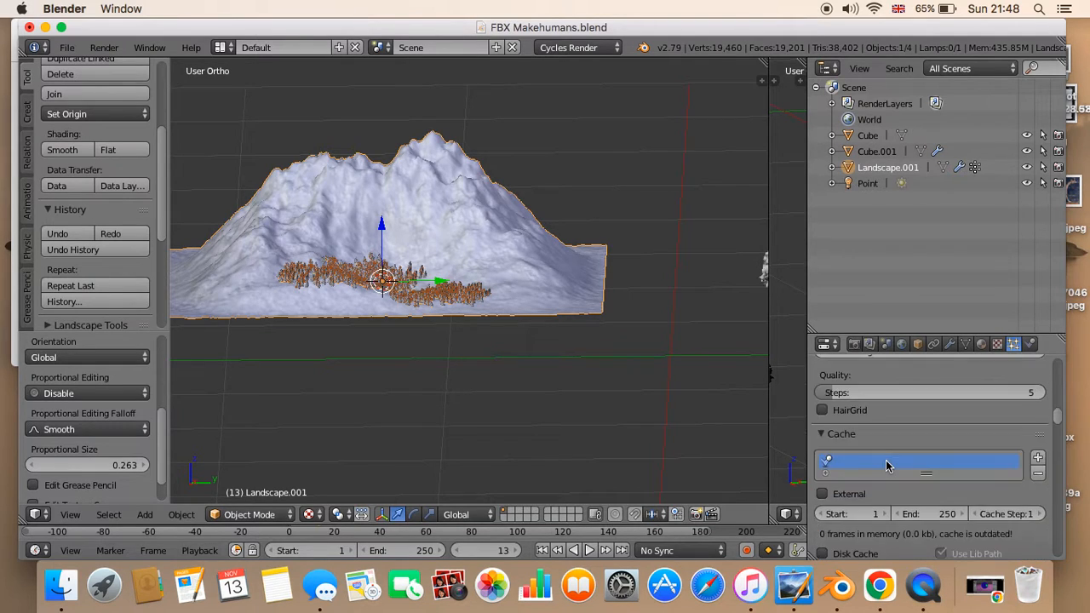
scroll(886, 465, "down", 3)
scroll(886, 464, "down", 3)
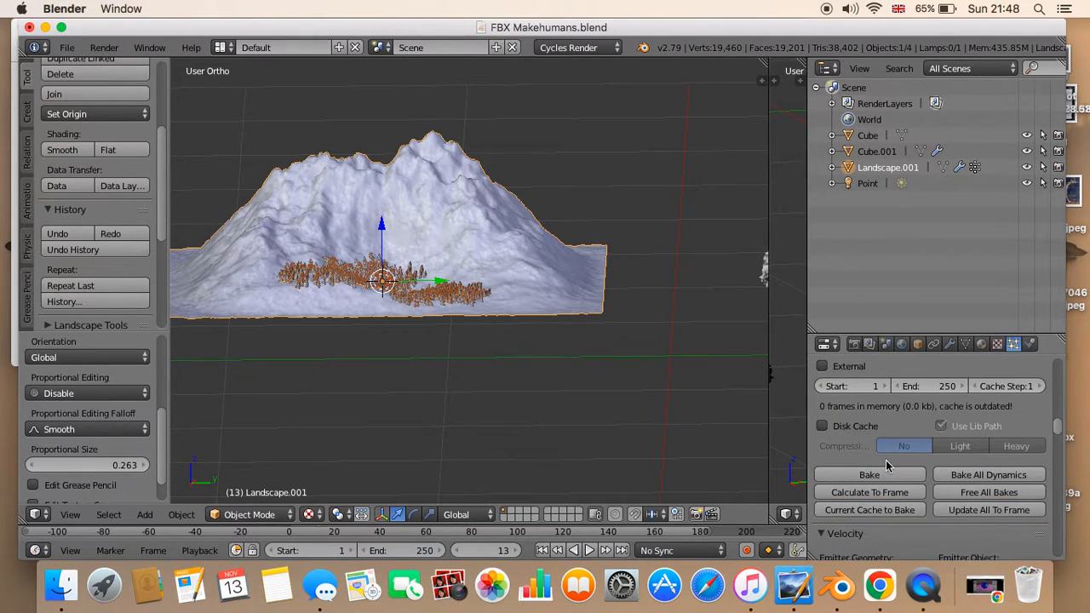
scroll(886, 464, "down", 4)
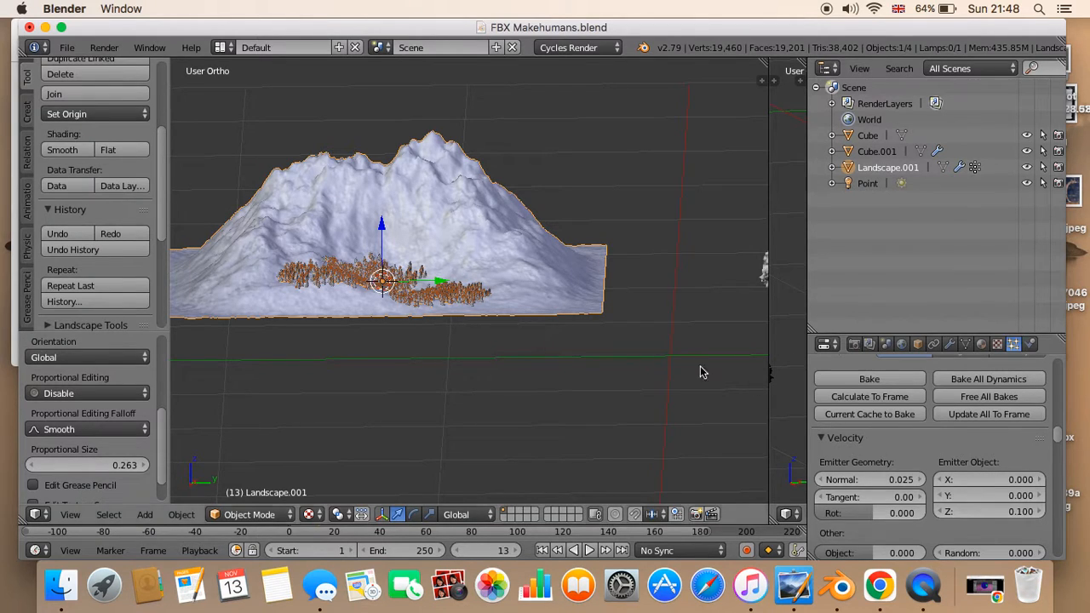
scroll(872, 479, "down", 3)
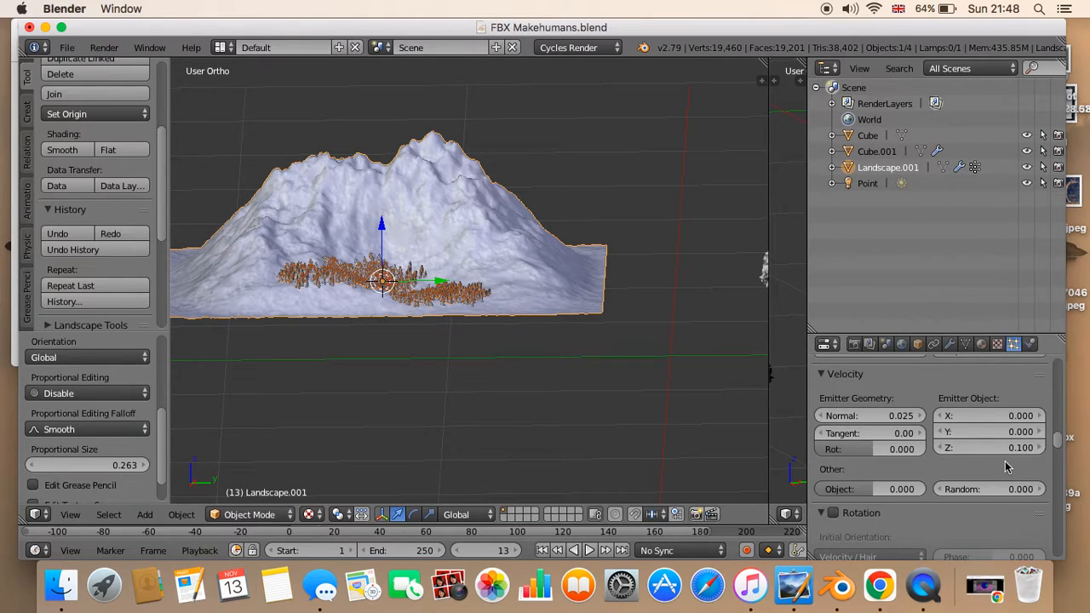
scroll(1004, 462, "down", 6)
scroll(1000, 470, "down", 3)
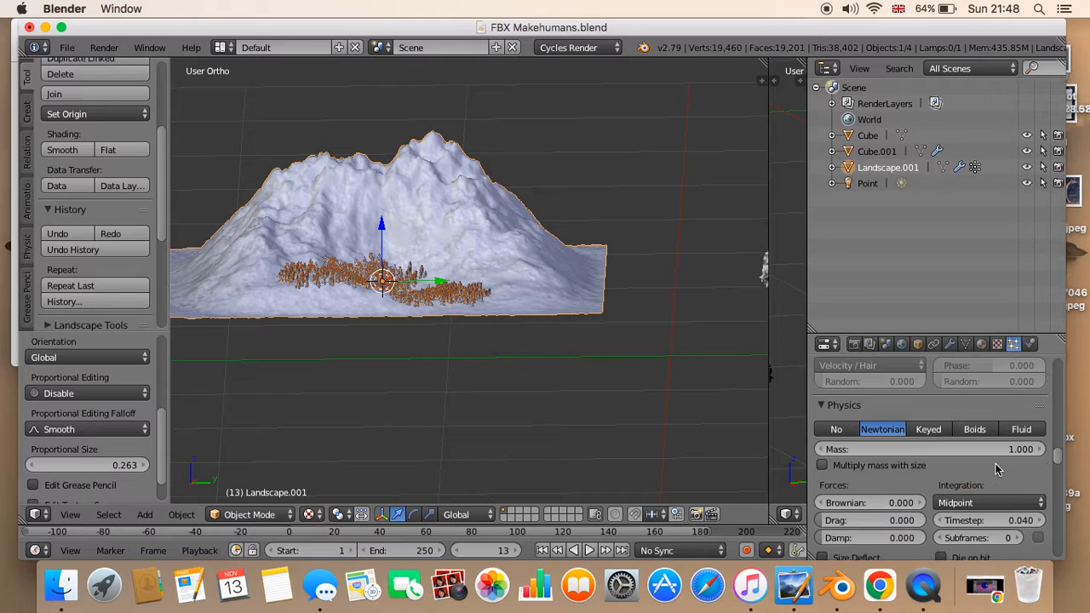
scroll(992, 470, "down", 6)
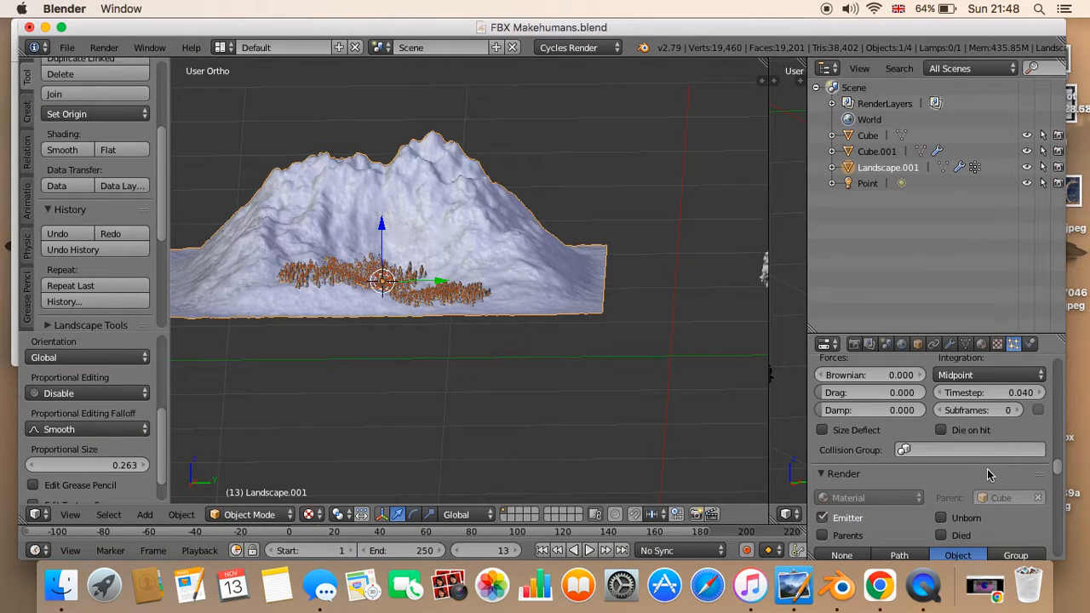
scroll(988, 475, "down", 3)
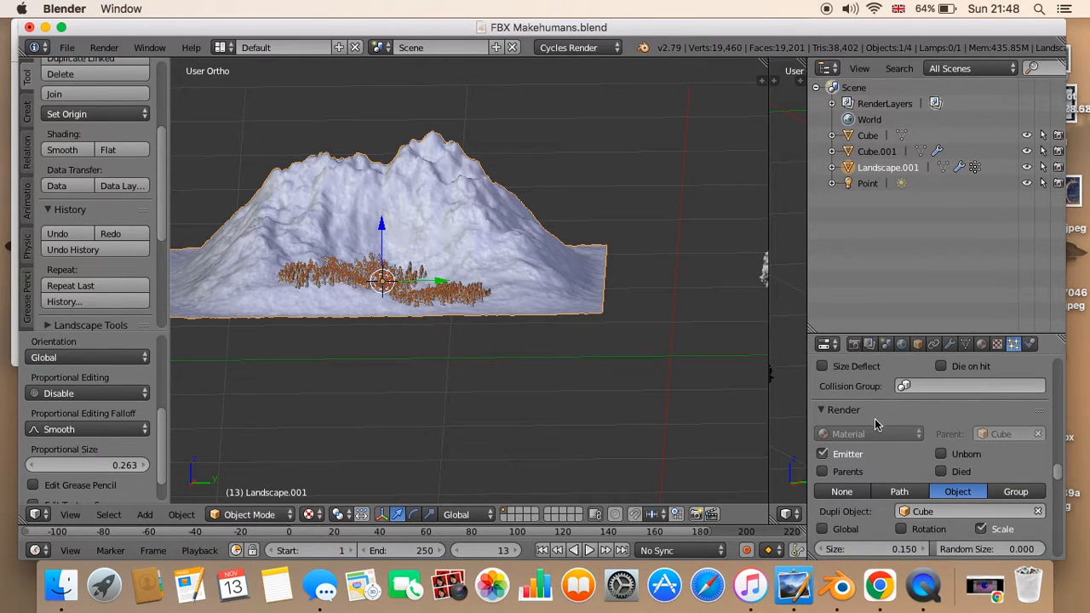
scroll(920, 486, "down", 2)
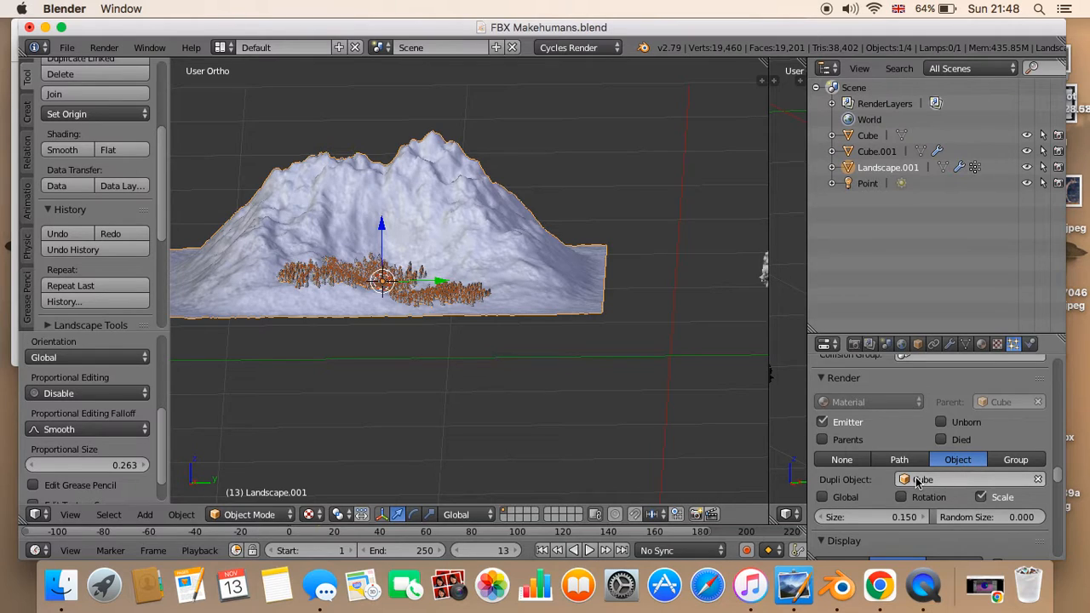
left_click(936, 481)
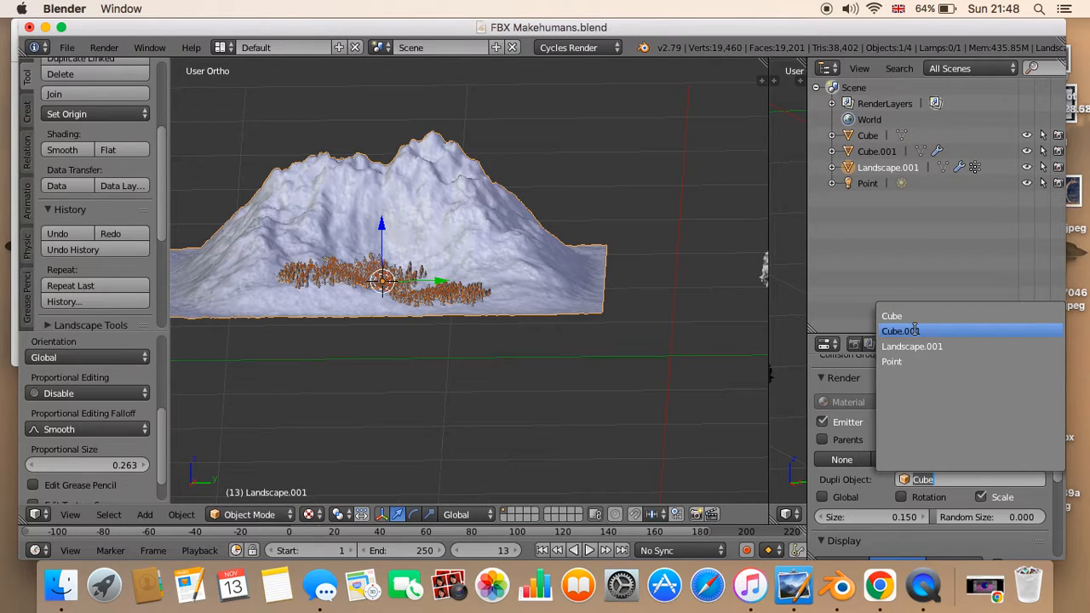
key("Escape")
Select the snowy tree beside the mountain and check its object properties, including groups and transform
middle_click_drag(720, 321, 620, 368)
right_click(687, 300)
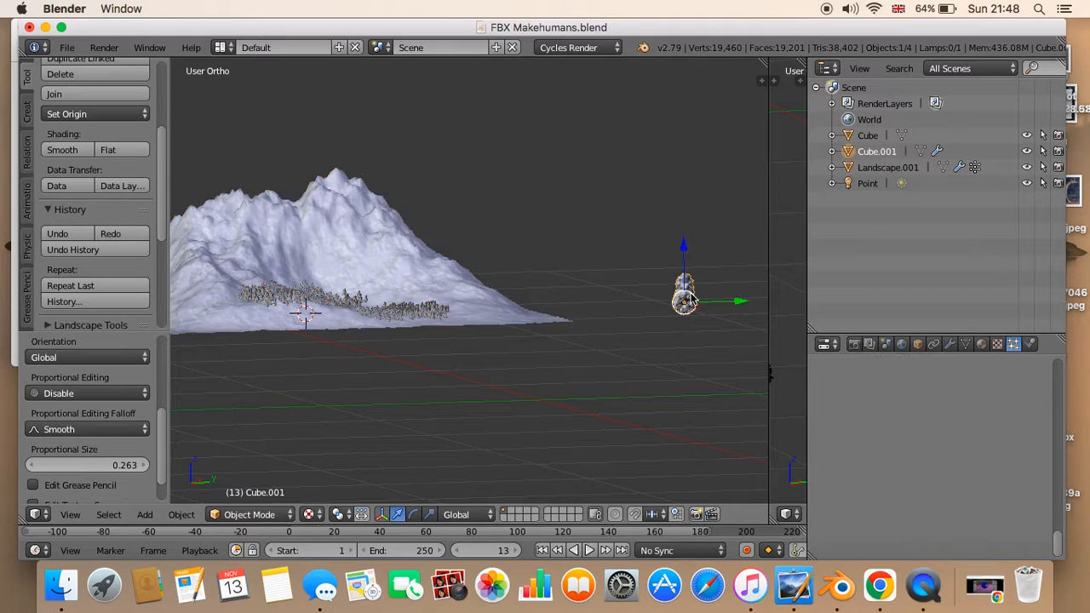
left_click(918, 343)
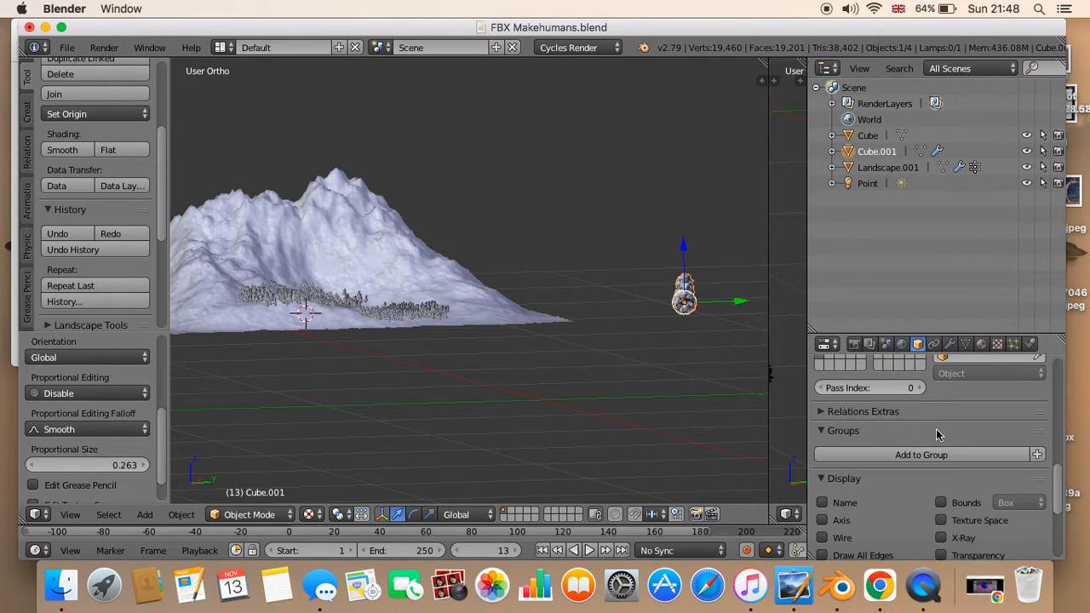
scroll(937, 433, "up", 2)
scroll(937, 434, "up", 5)
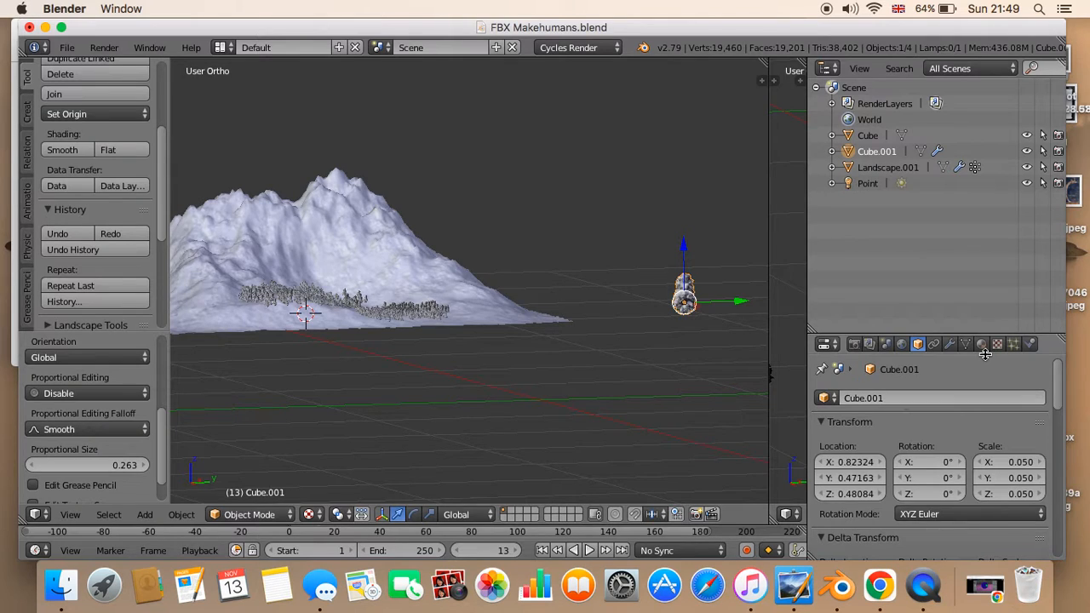
Set the Dupli Object of the mountain landscape's particle system to Cube.001
right_click(402, 256)
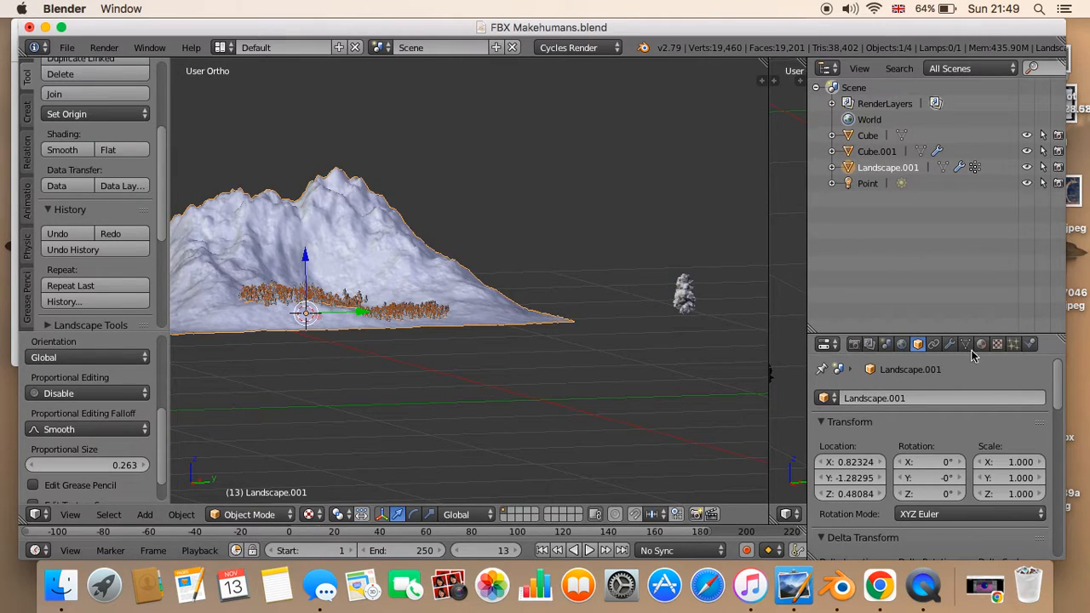
left_click(1014, 344)
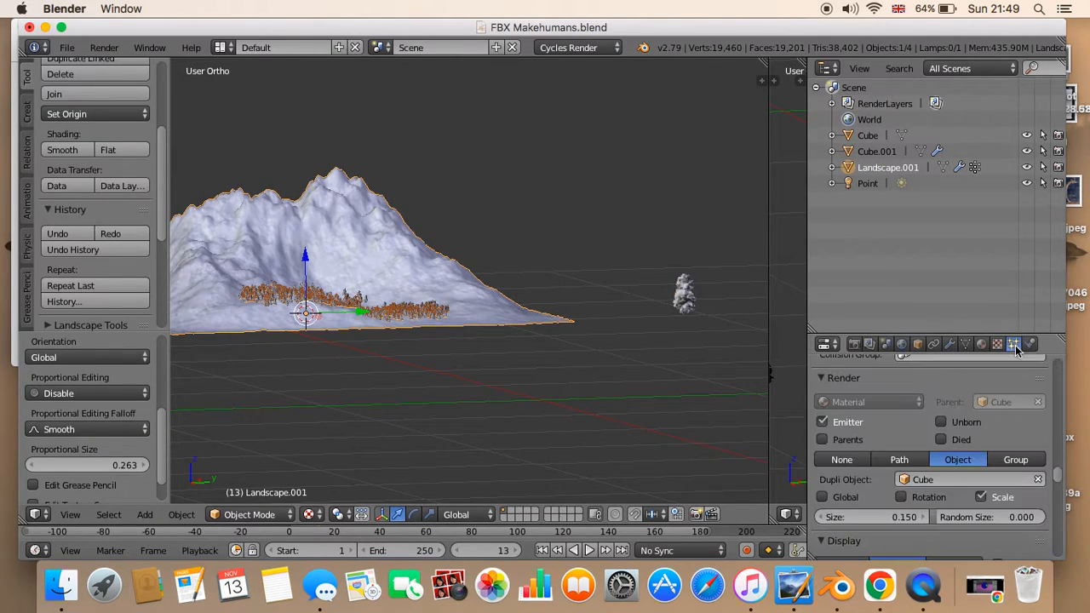
left_click(927, 480)
left_click(921, 331)
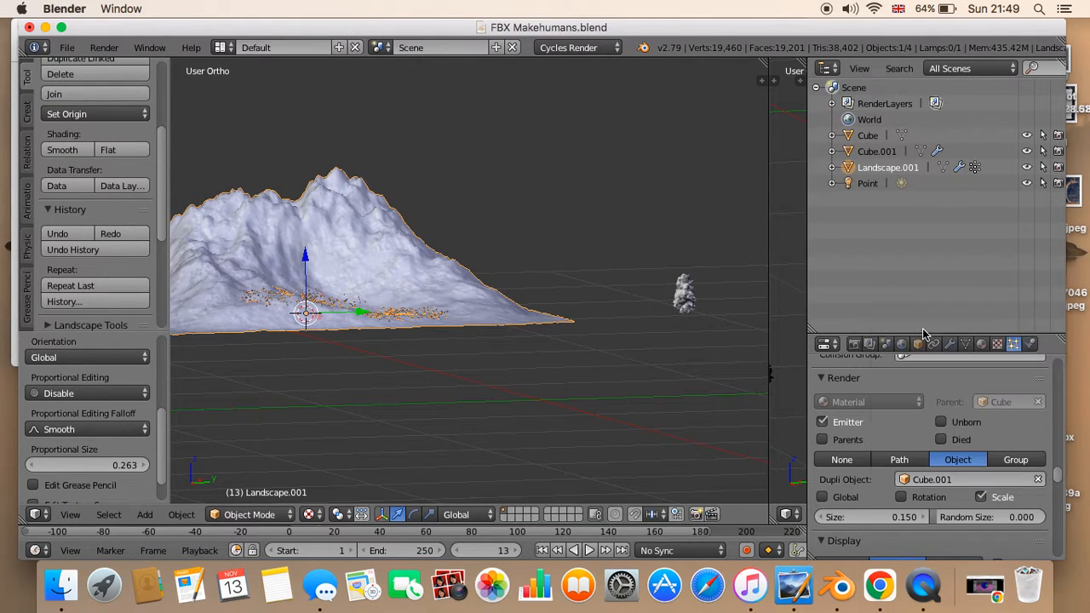
Set the size of the landscape's tree particles to 0.200
scroll(532, 358, "up", 3)
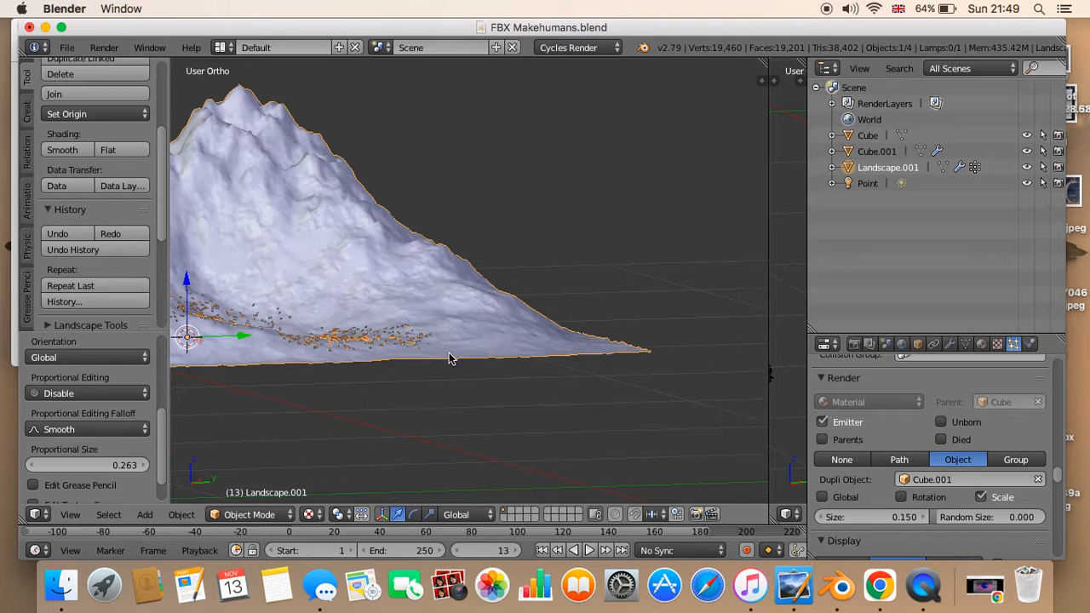
middle_click_drag(500, 350, 443, 322)
scroll(995, 490, "down", 3)
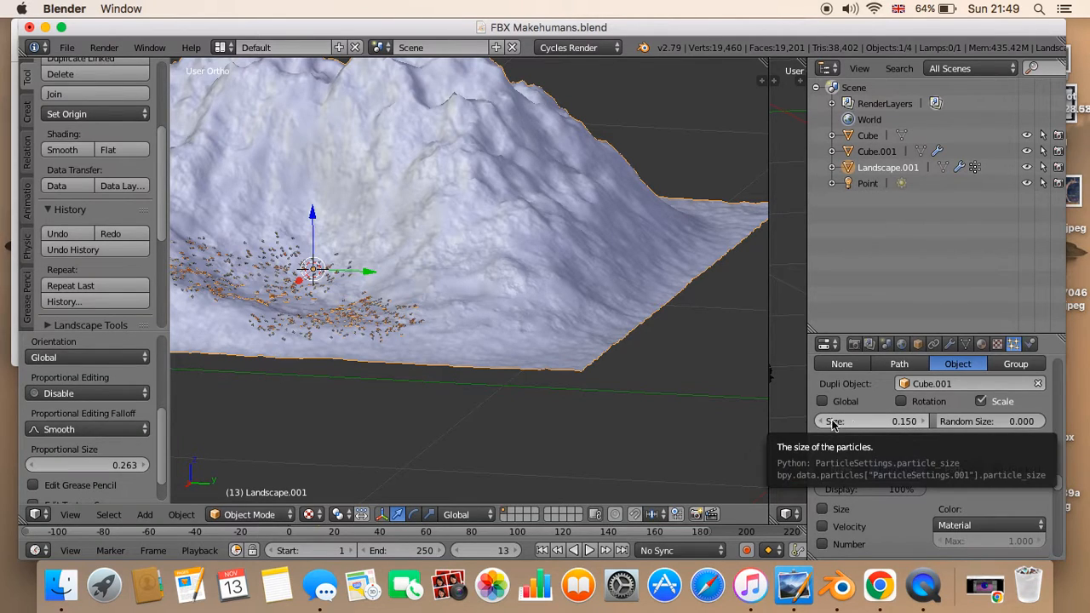
left_click(909, 421)
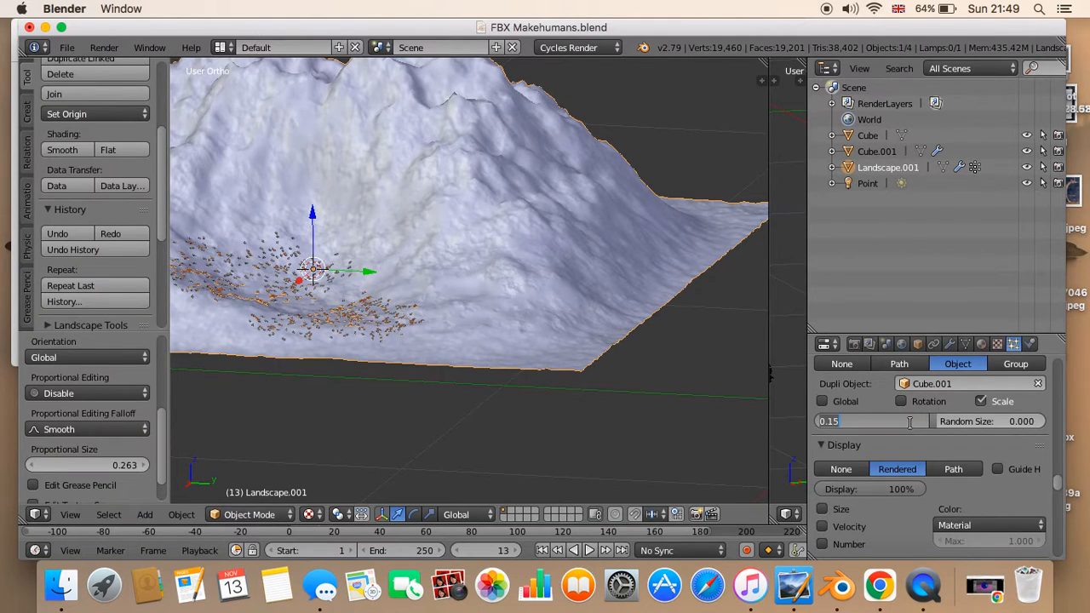
key("BackSpace")
key("Return")
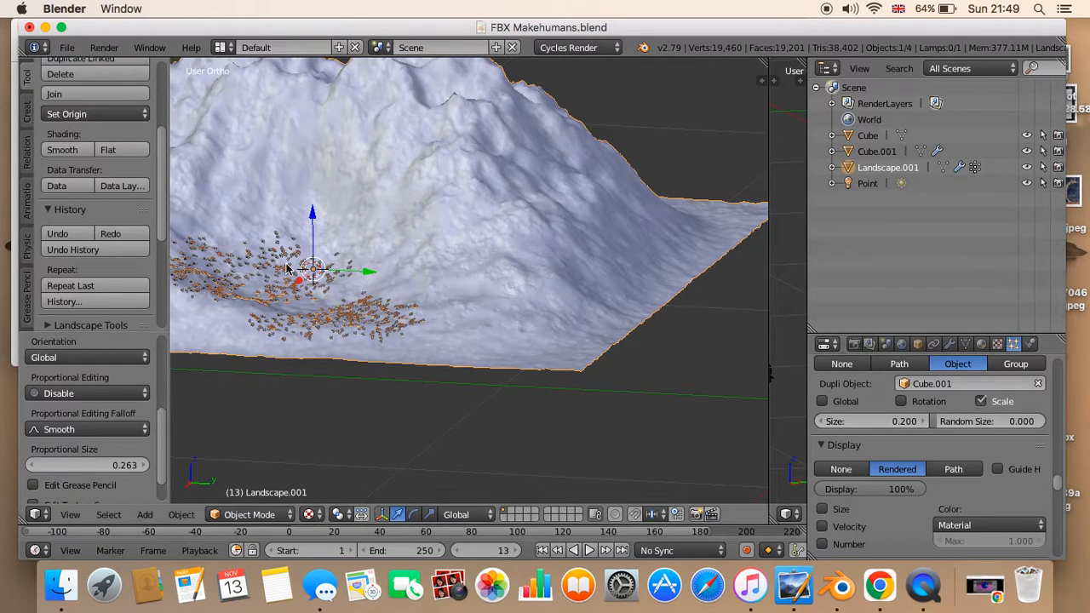
Examine the shape and orientation of the tree particles on the lower mountain slope up close
middle_click_drag(310, 250, 318, 254)
scroll(318, 258, "up", 5)
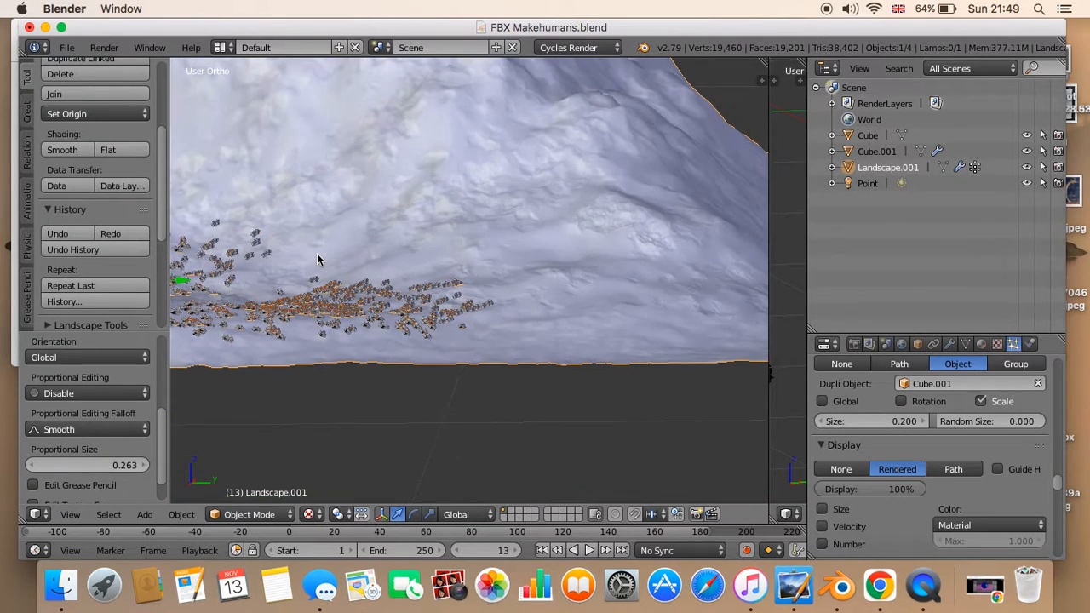
scroll(400, 244, "up", 1)
middle_click_drag(399, 244, 410, 257)
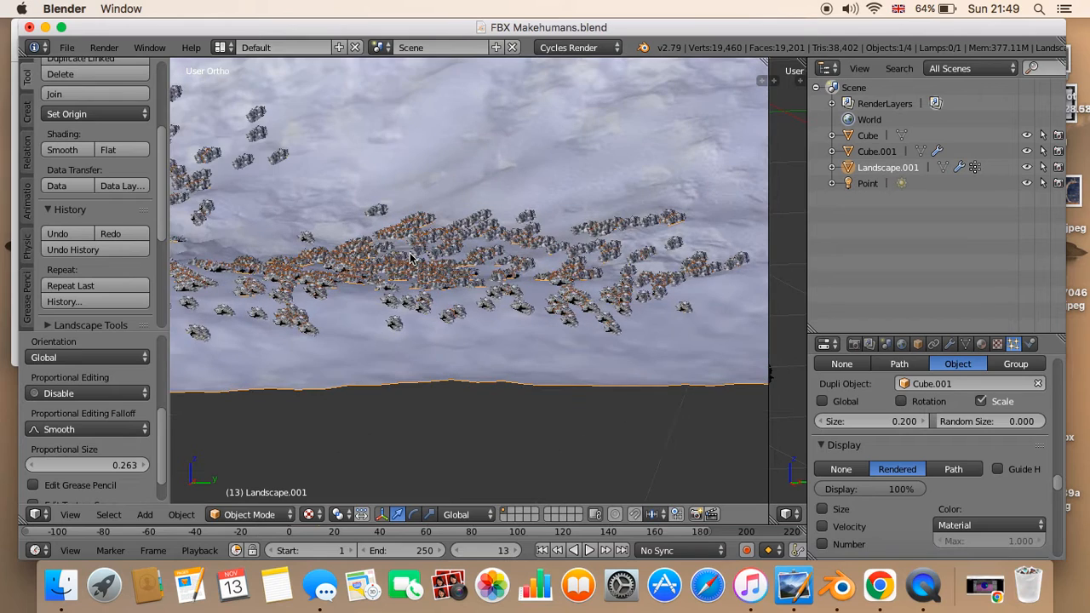
scroll(410, 257, "up", 4)
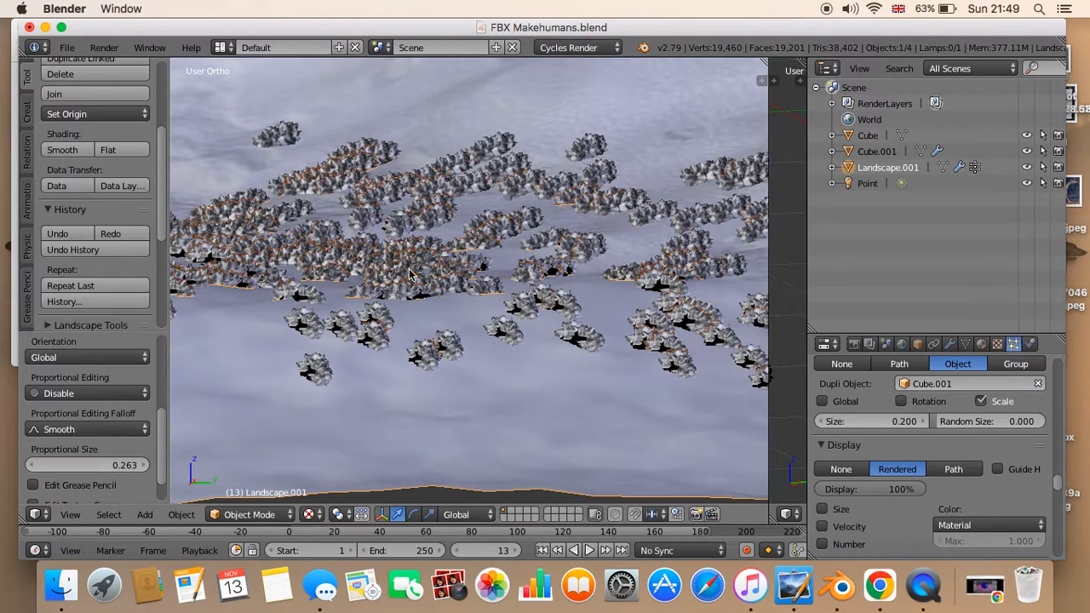
scroll(423, 365, "down", 3)
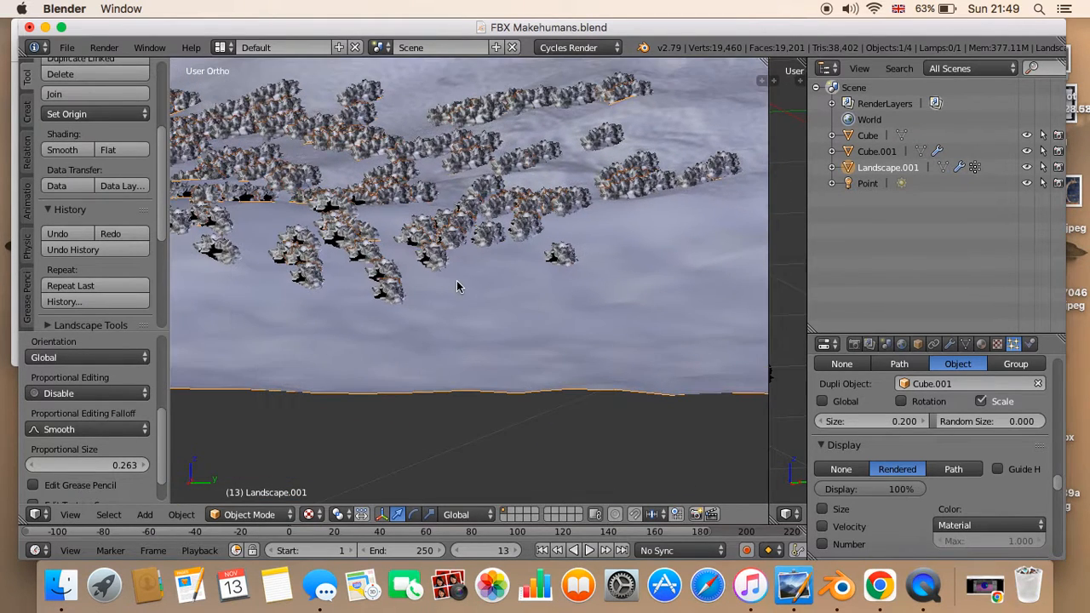
middle_click_drag(434, 260, 498, 292)
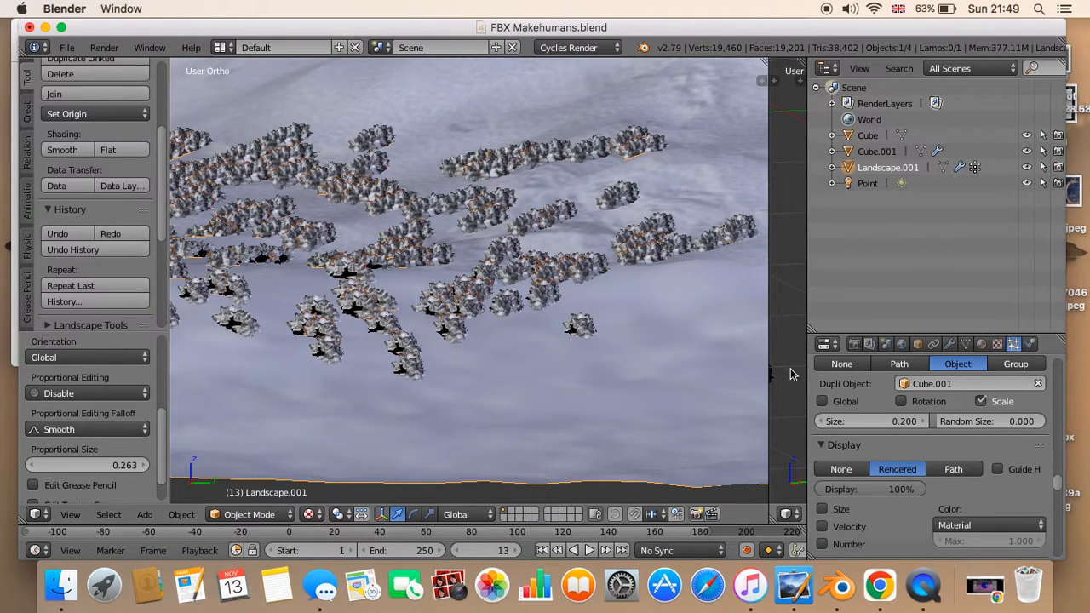
Review the landscape particle system's Display, Children and Vertex Groups settings, including the density group
scroll(977, 467, "down", 8)
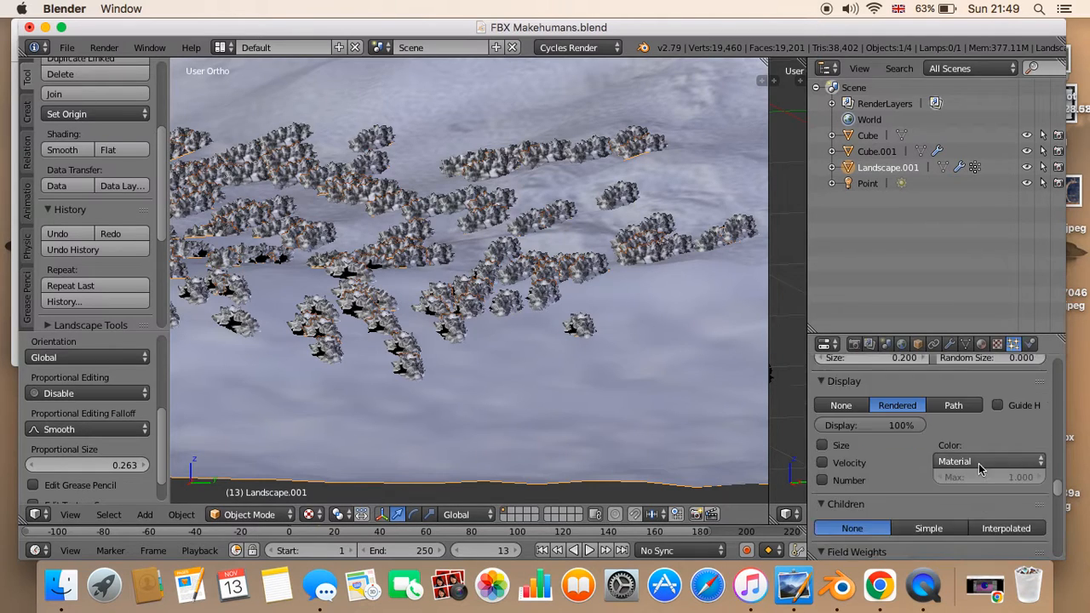
scroll(976, 474, "down", 8)
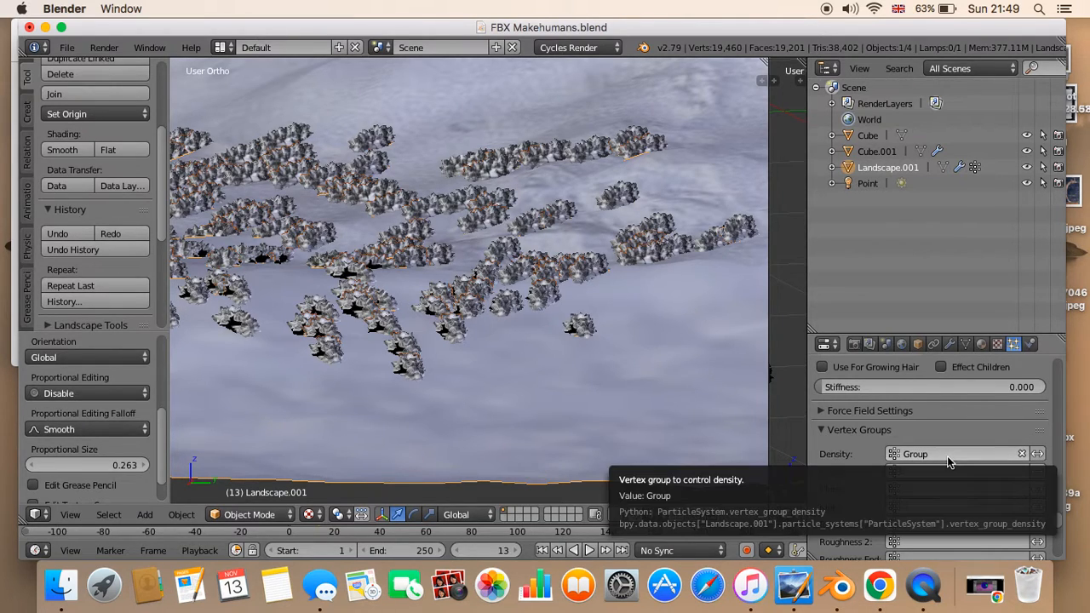
middle_click_drag(557, 334, 590, 371, "shift")
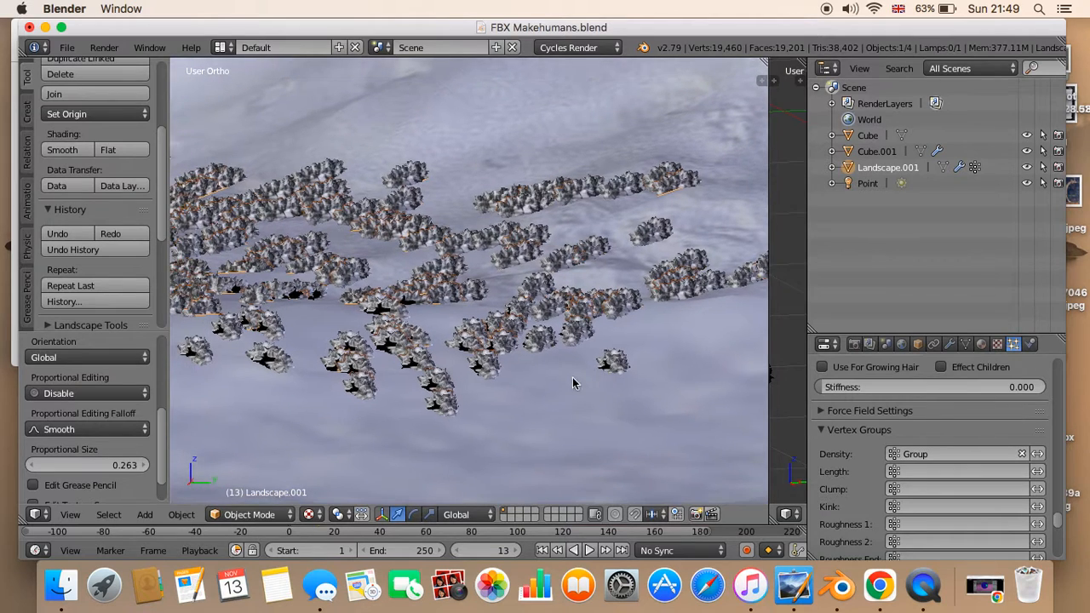
Weight-paint a small extra density patch on the lower slope beside the existing tree areas, then return to Object Mode
scroll(572, 377, "down", 1)
left_click(246, 515)
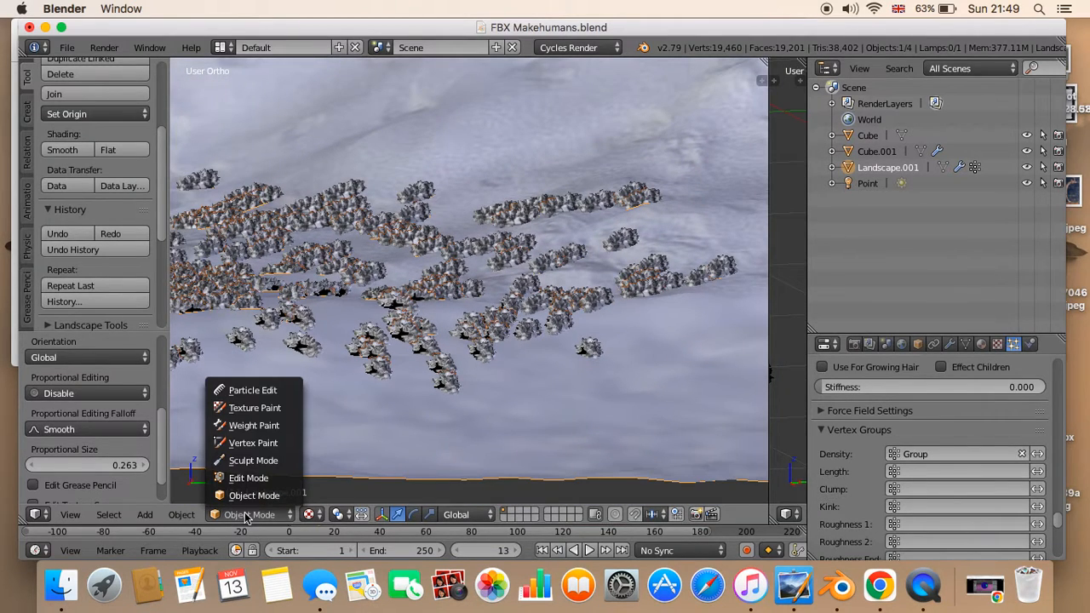
left_click(254, 425)
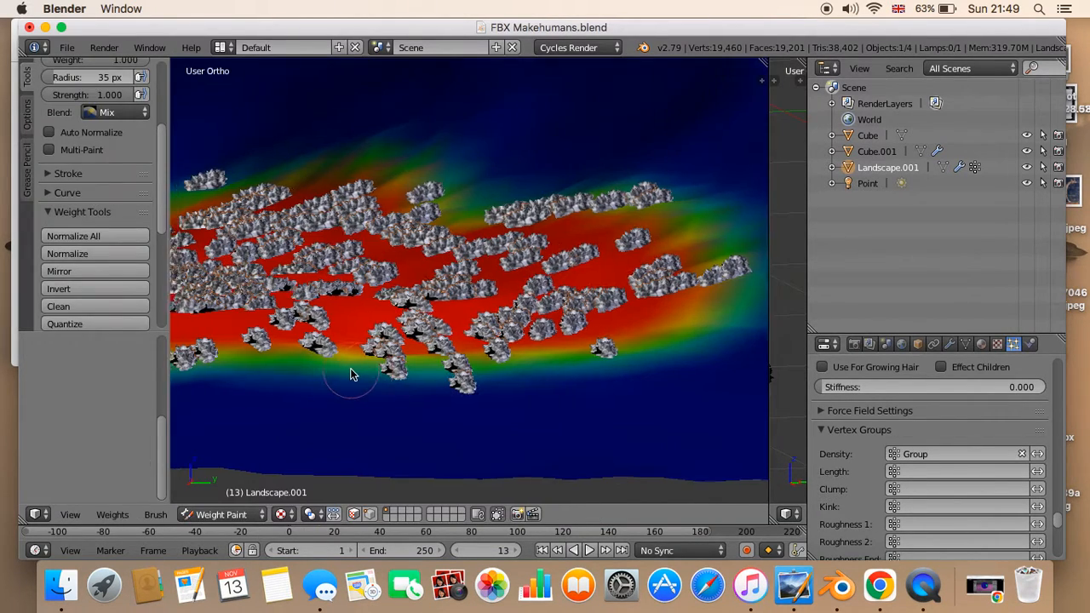
mouse_move(351, 375)
middle_mouse_down()
mouse_move(363, 397)
mouse_move(406, 385)
middle_mouse_up()
scroll(362, 392, "down", 7)
mouse_move(269, 366)
left_mouse_down()
mouse_move(219, 400)
mouse_move(200, 380)
left_mouse_up()
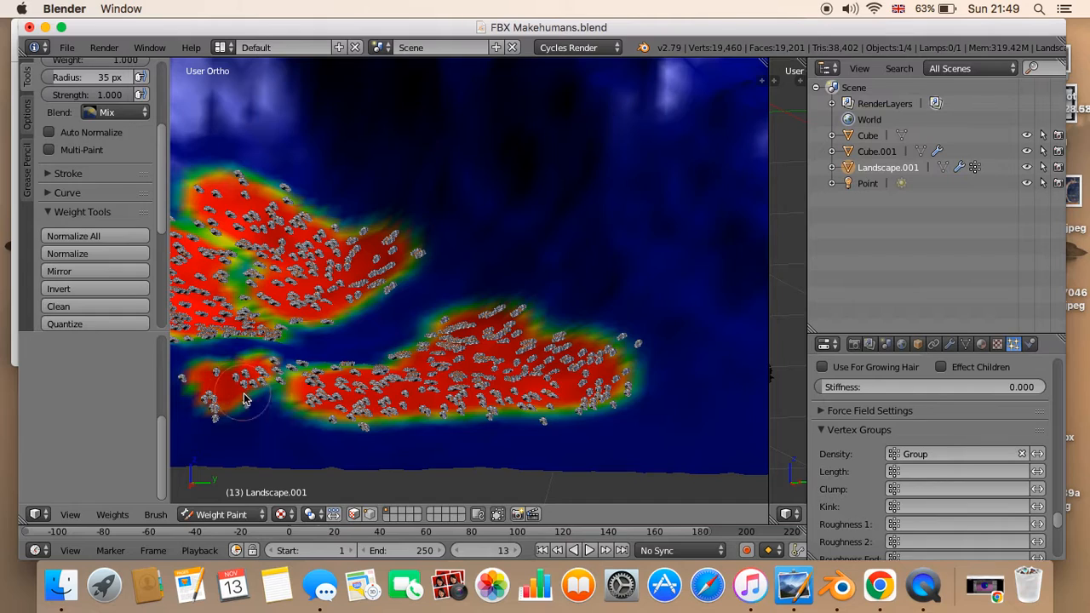
left_click(231, 516)
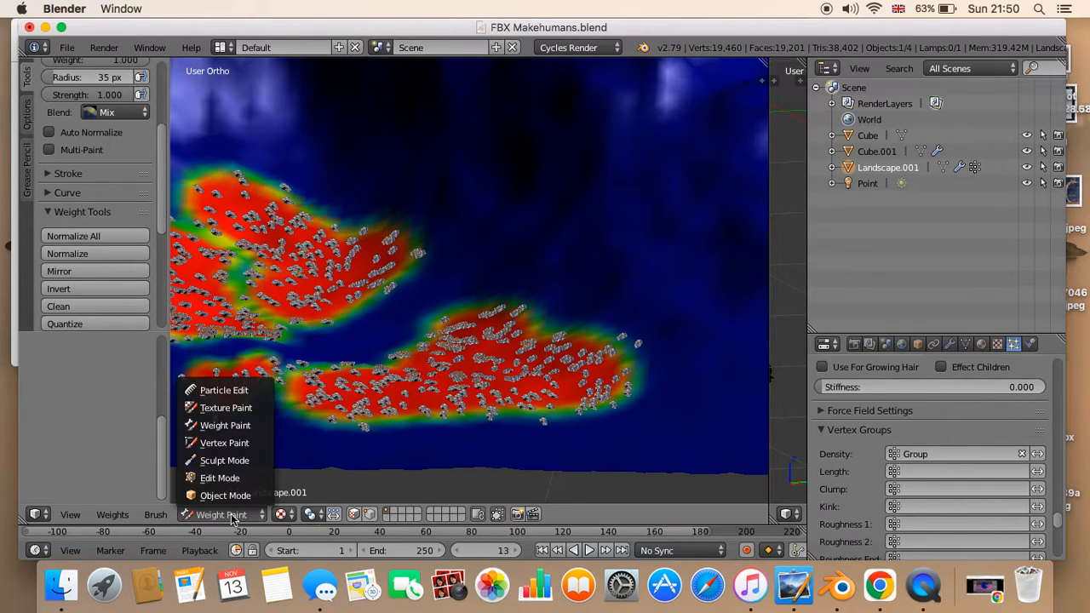
left_click(232, 498)
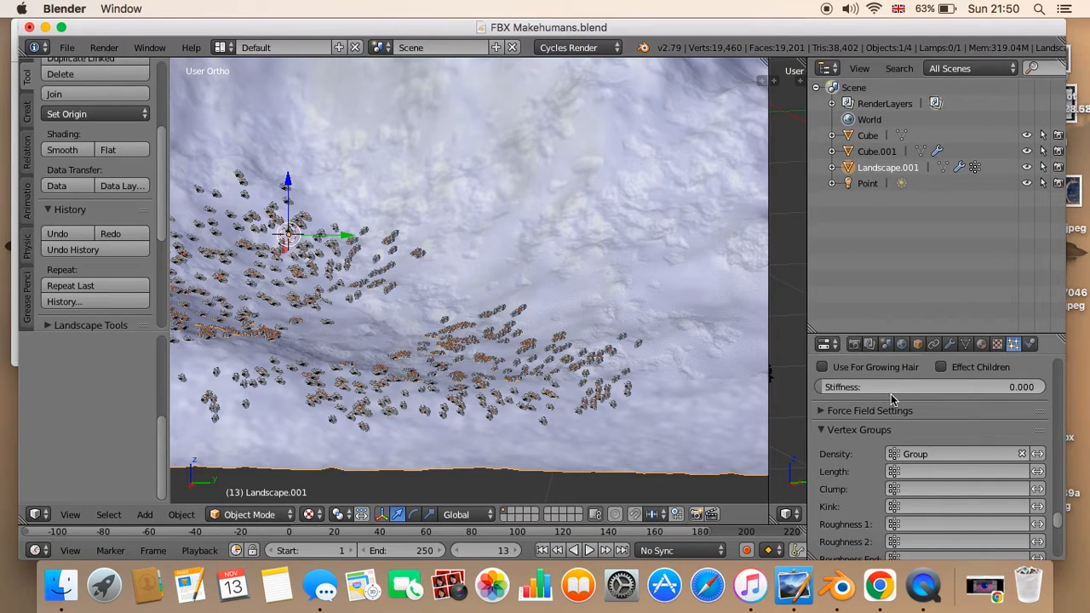
Assign weight 0.000 to all vertices of the landscape's vertex group named Group, then leave Edit Mode
left_click(967, 345)
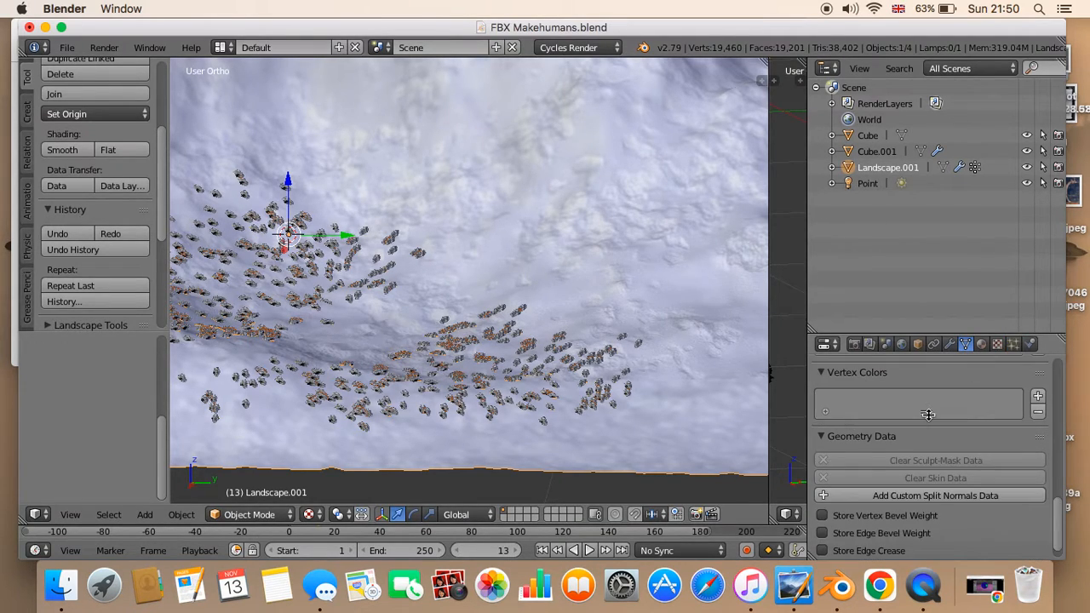
scroll(929, 415, "up", 8)
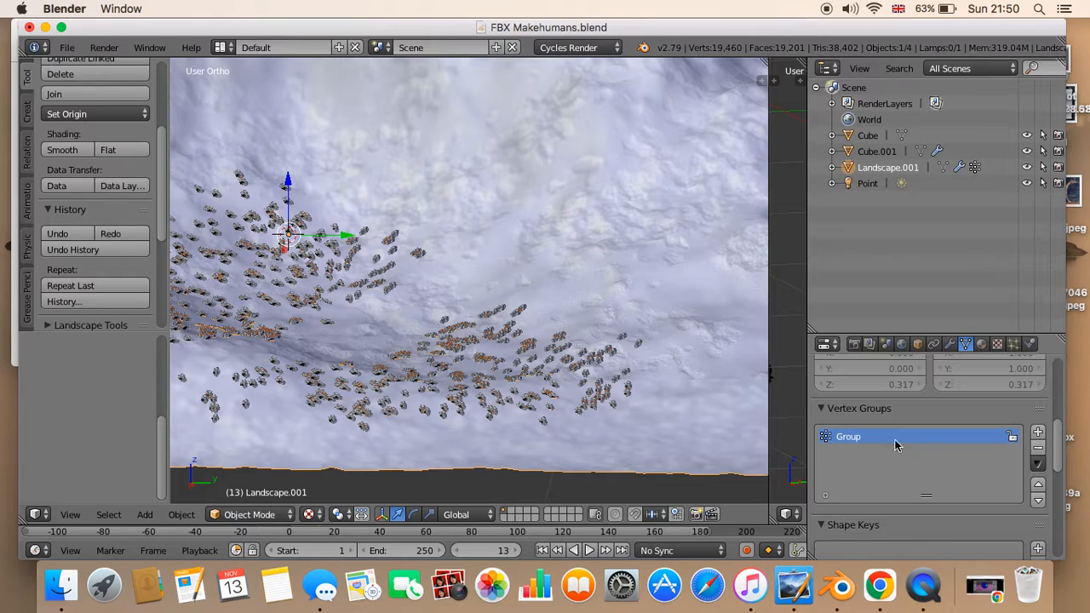
key("Tab")
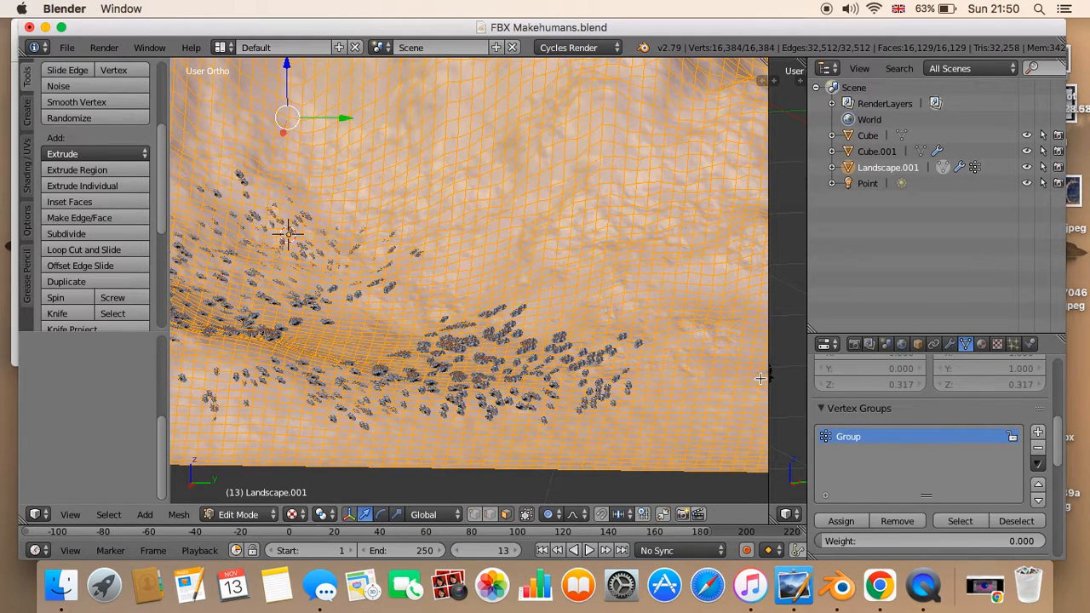
scroll(869, 487, "down", 1)
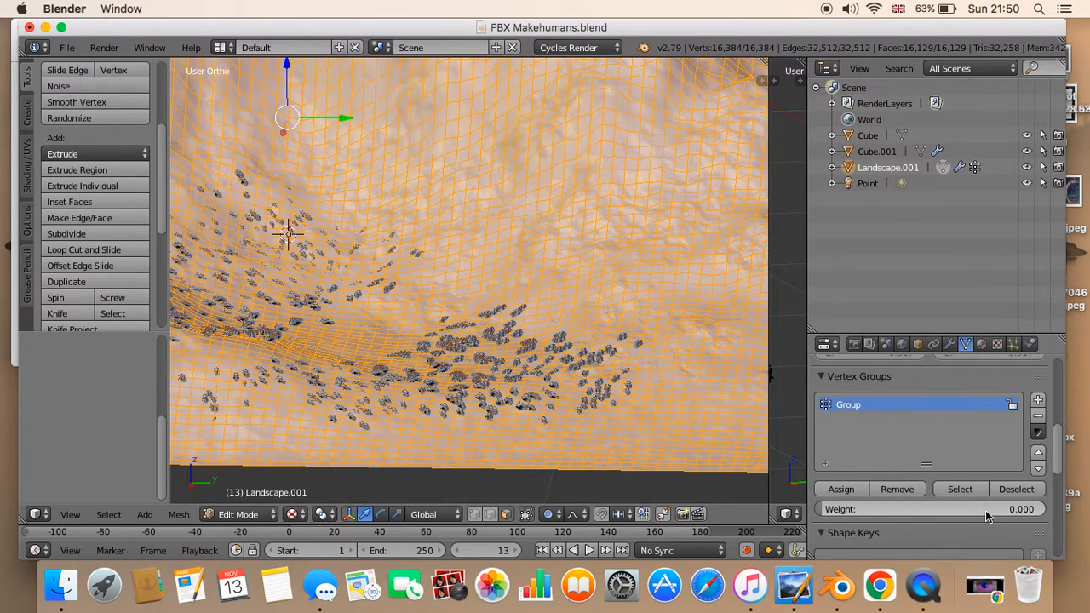
left_click(841, 490)
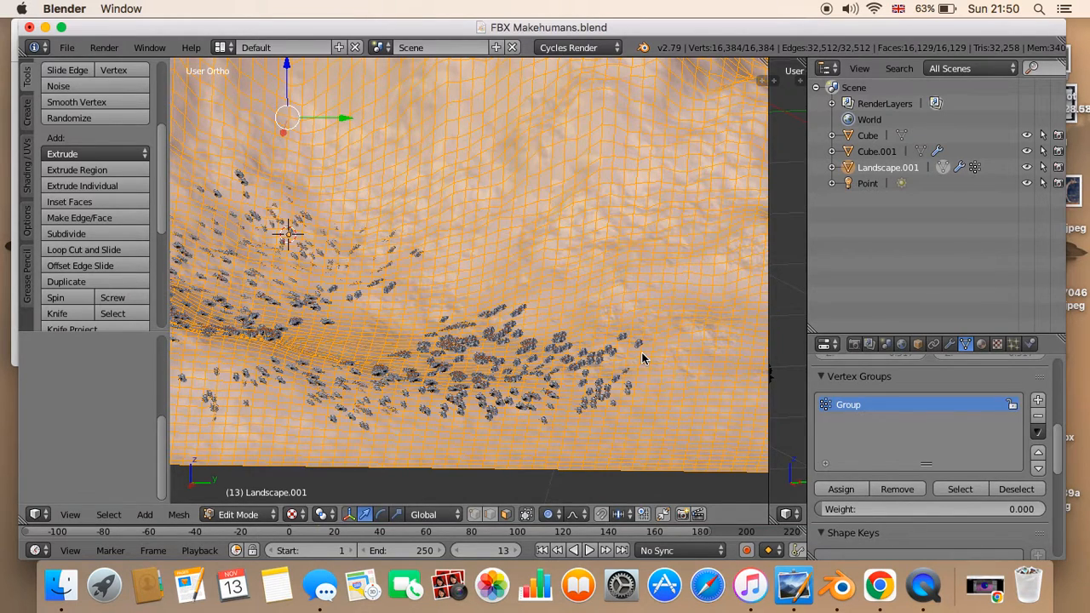
key("Tab")
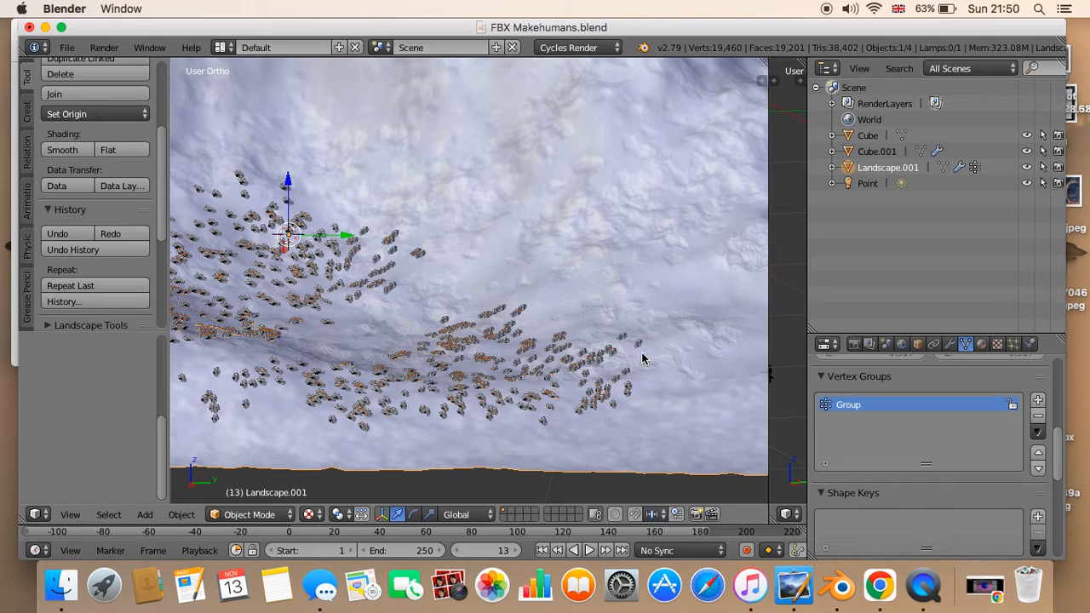
Set the emission number of the landscape's particle system to 800
left_click(1013, 344)
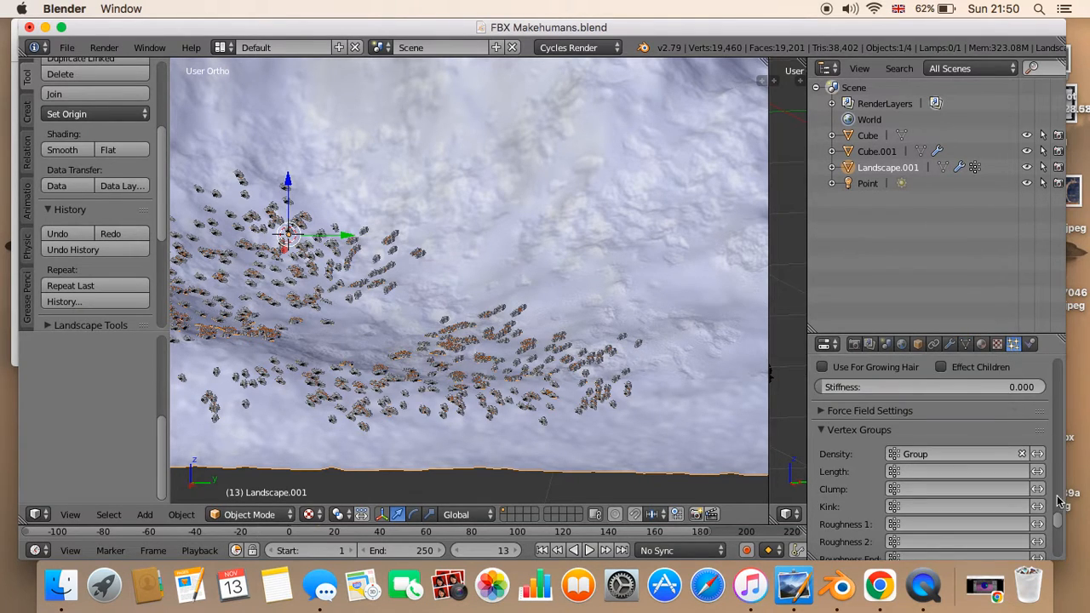
left_click_drag(1059, 519, 1065, 362)
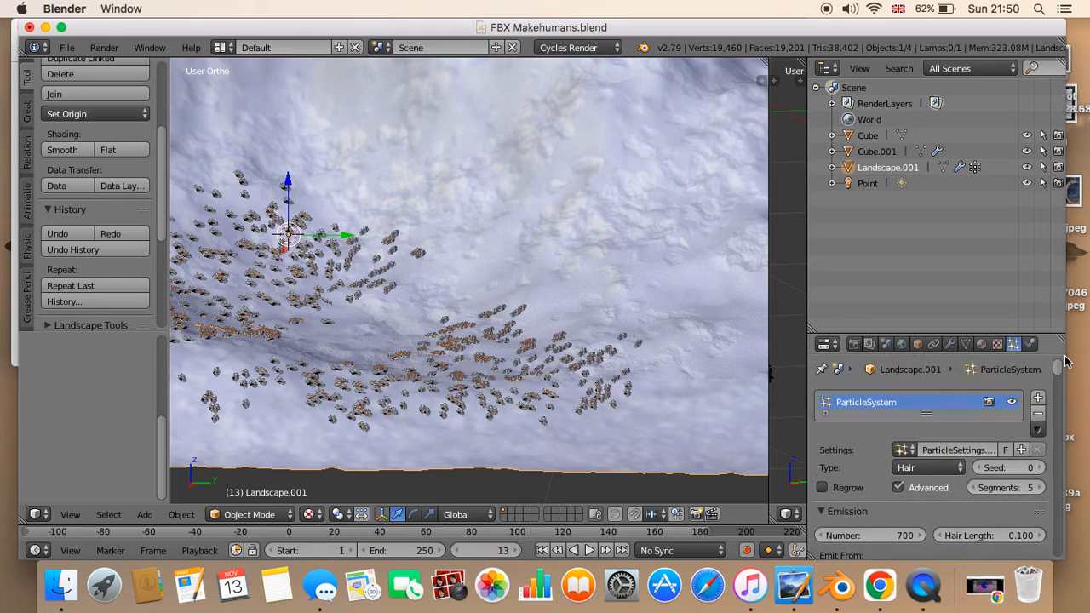
scroll(883, 446, "down", 3)
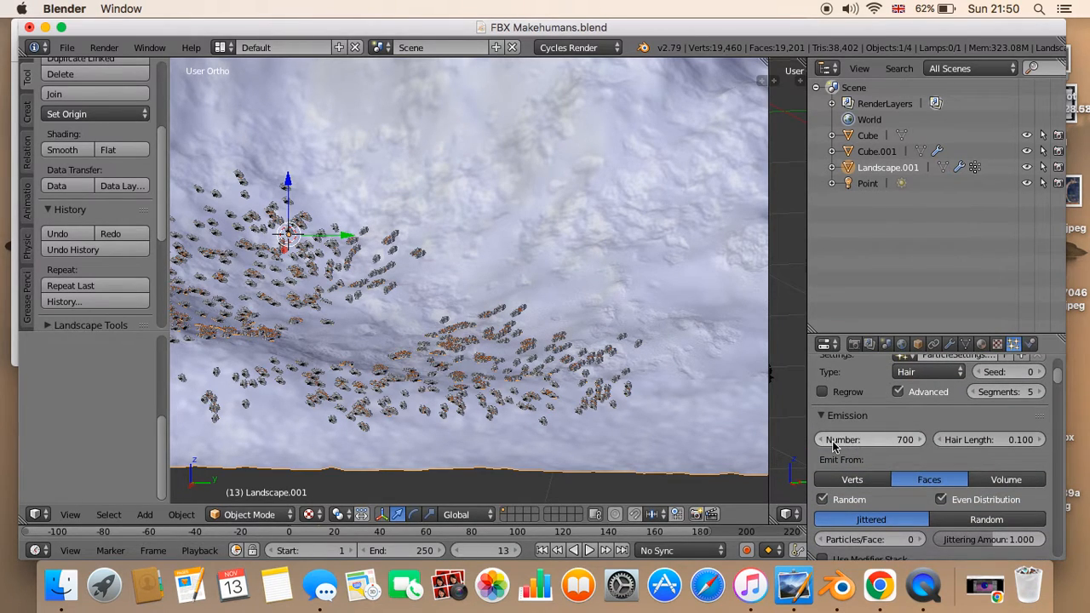
left_click(899, 441)
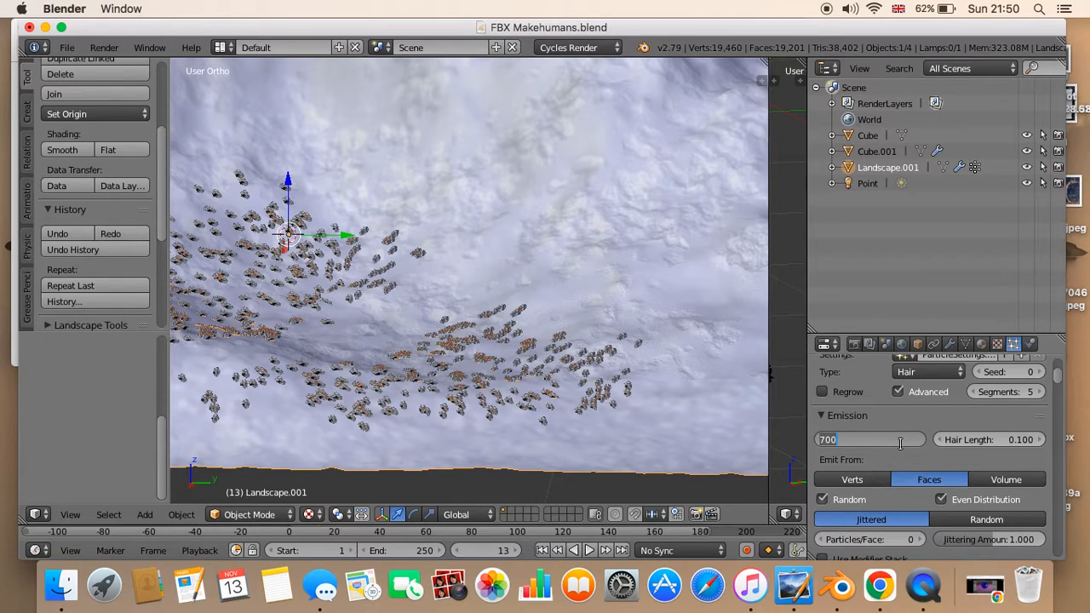
type("80")
key("Return")
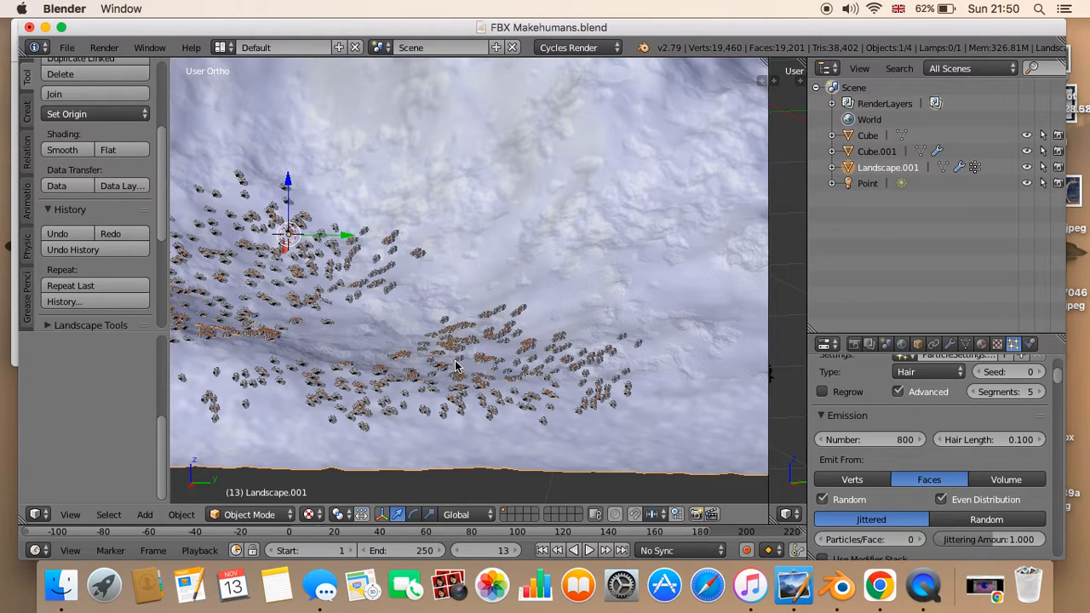
Increase the landscape's particle emission number to 1000 and check the tree distribution on the slope
left_click(885, 440)
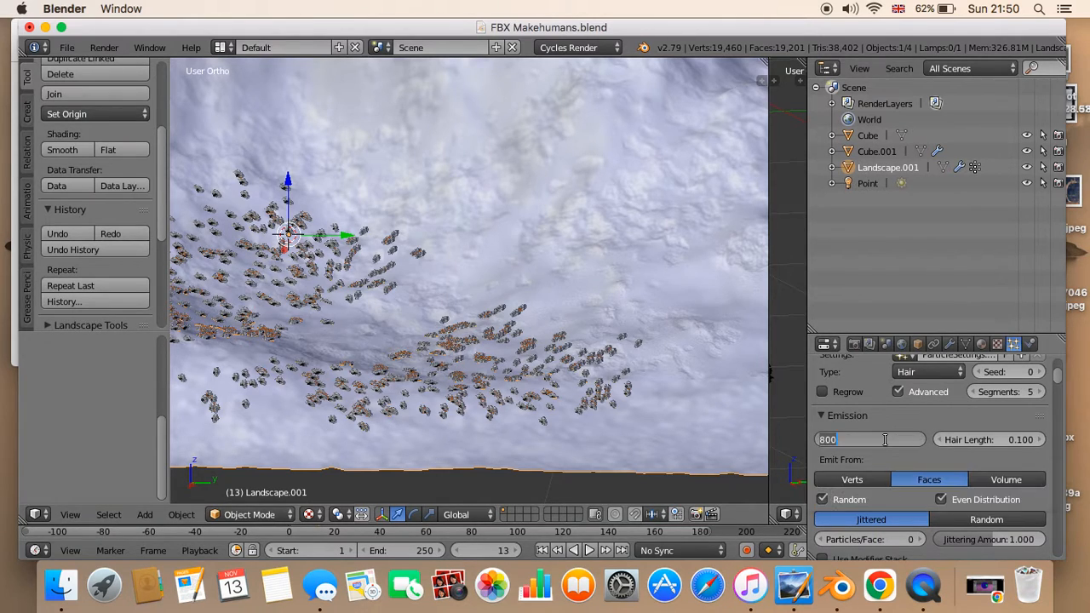
type("1000")
key("Return")
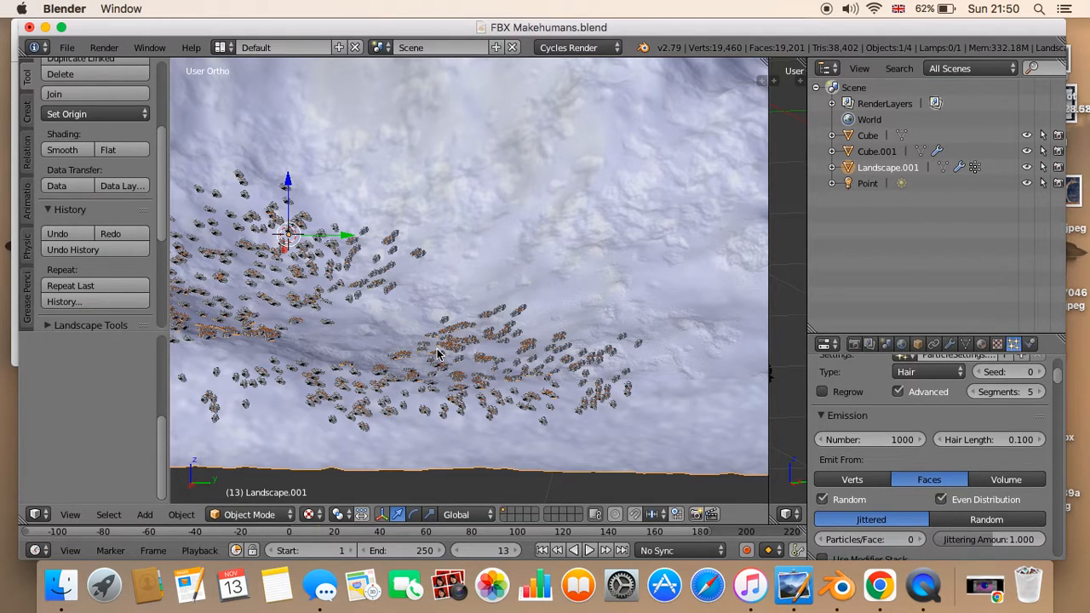
scroll(442, 352, "down", 3)
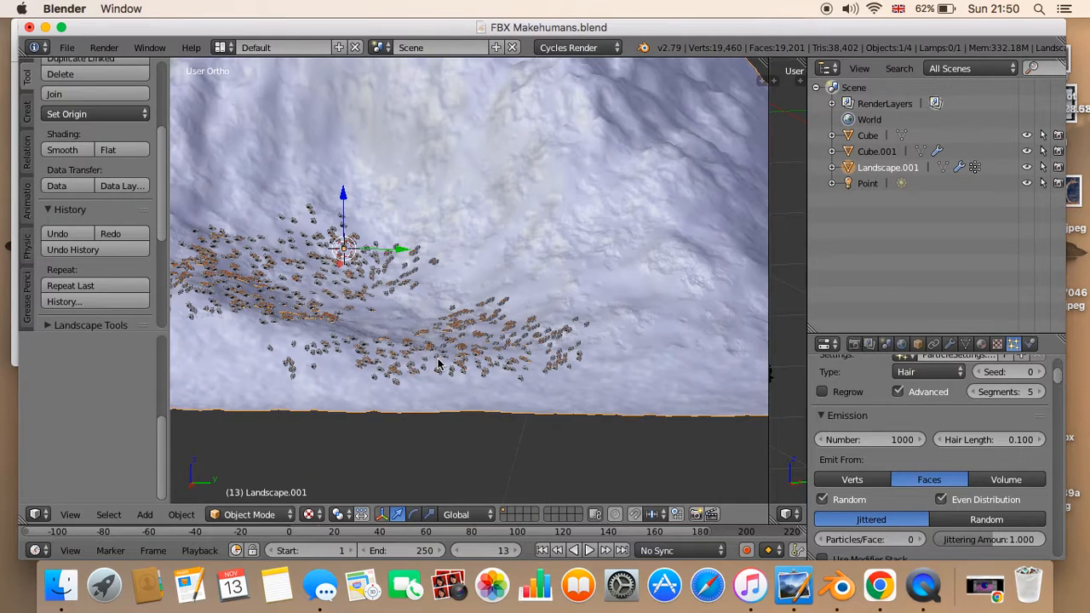
middle_click_drag(493, 361, 542, 365, "shift")
scroll(542, 368, "left", 3, "shift")
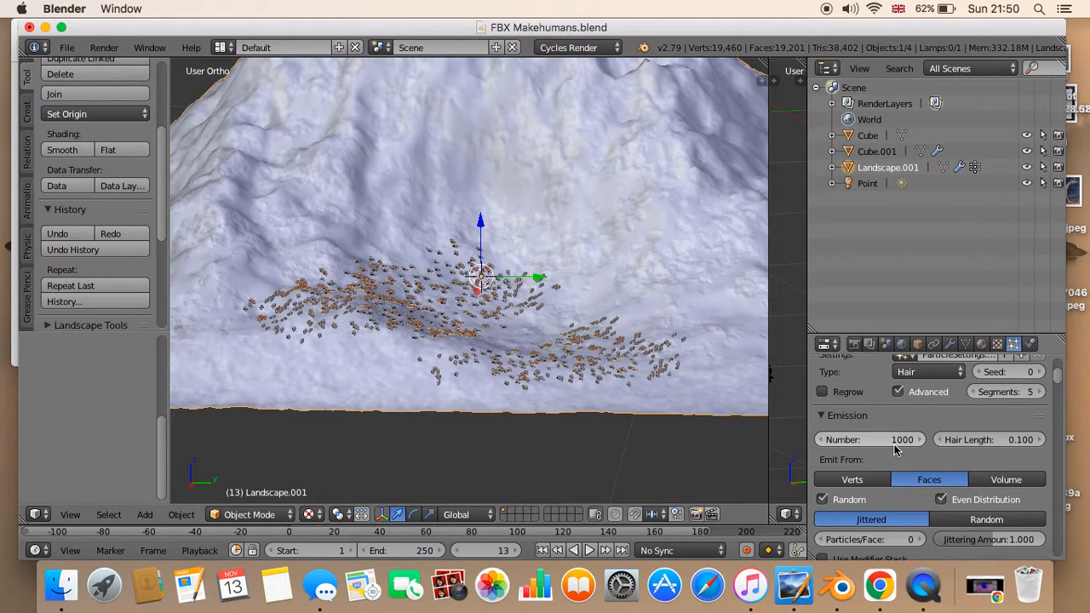
Reduce the landscape's particle emission number to 100
left_click(886, 442)
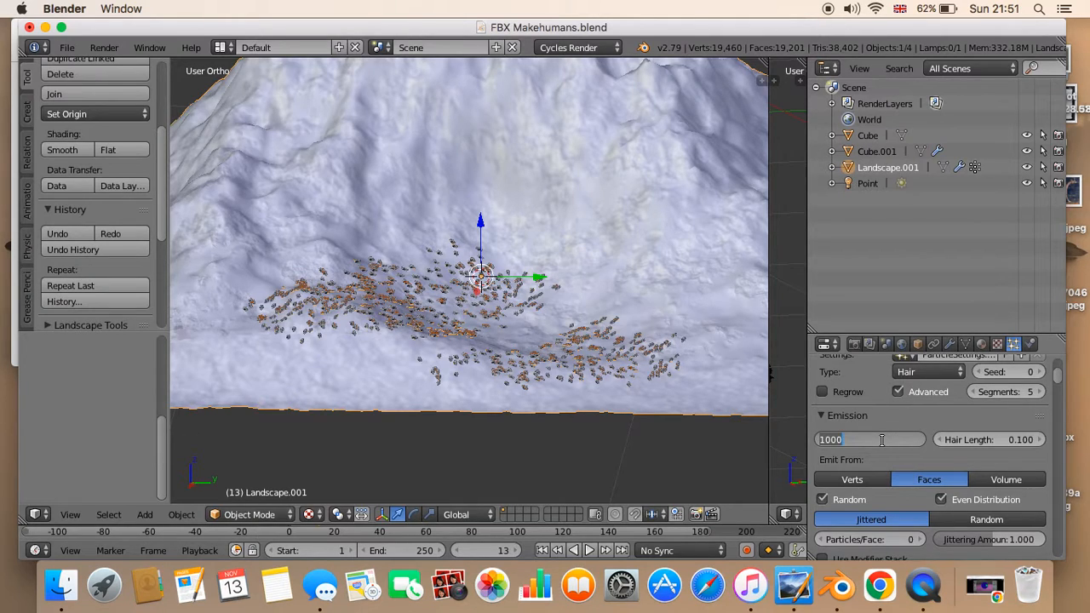
type("1")
type("0")
key("Return")
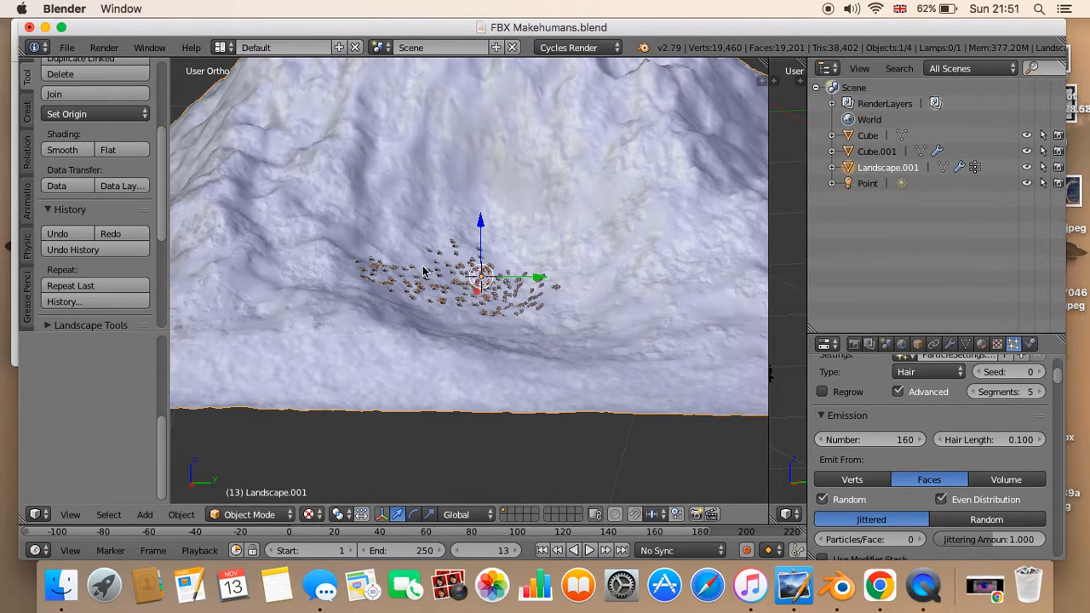
Set the landscape's particle emission number back to 1000
left_click(887, 441)
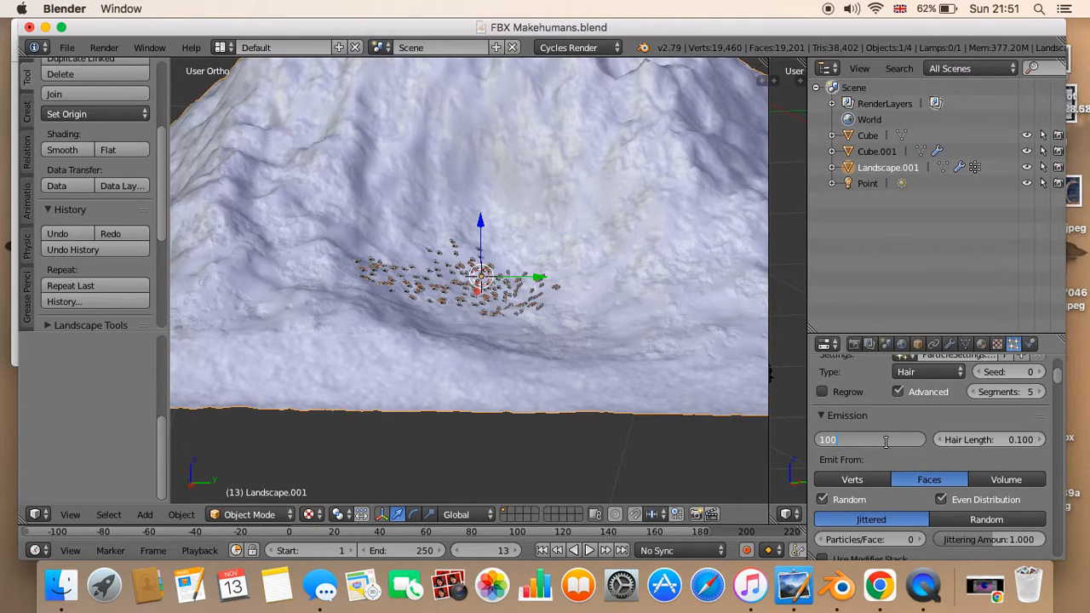
type("1000")
key("Return")
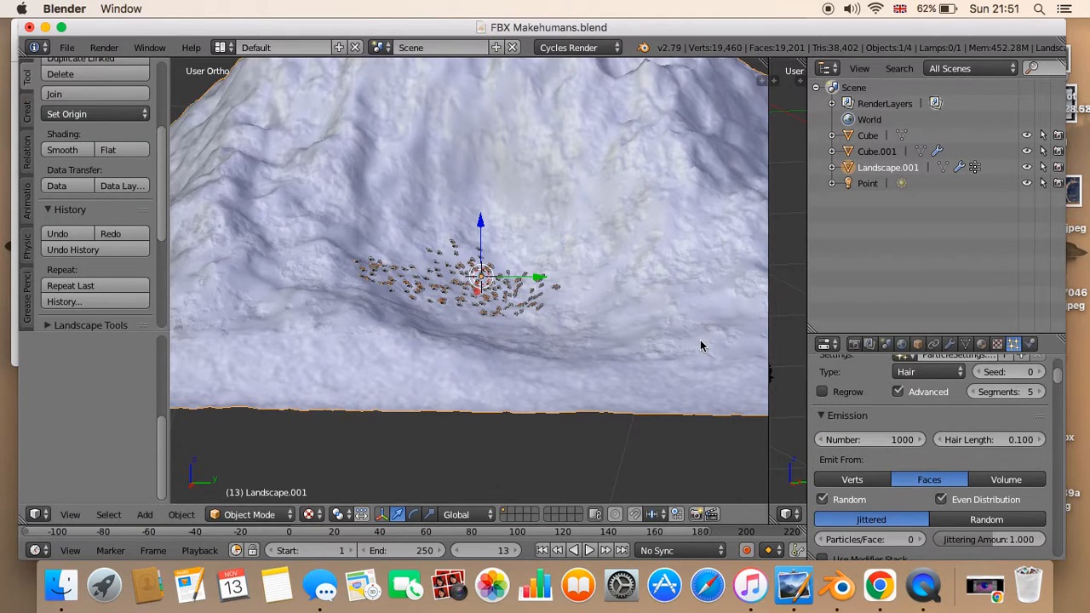
Weight-paint a looping band of tree density across the foot of the mountain in Weight Paint mode
scroll(579, 354, "up", 4)
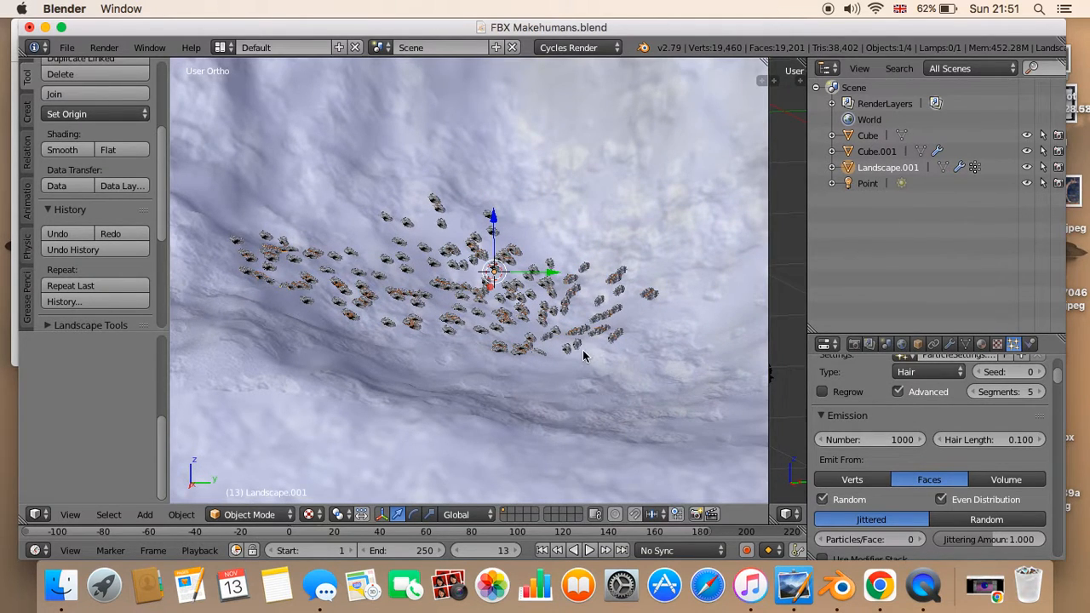
mouse_move(584, 356)
middle_mouse_down()
mouse_move(551, 366)
mouse_move(570, 340)
middle_mouse_up()
left_click(272, 513)
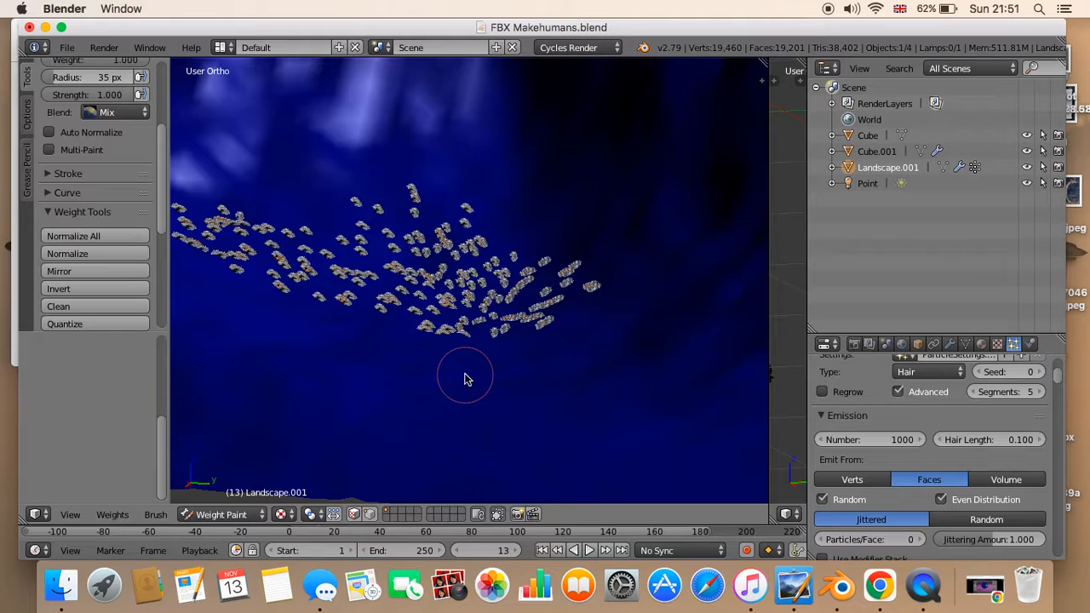
mouse_move(466, 379)
middle_mouse_down()
mouse_move(488, 424)
mouse_move(509, 370)
middle_mouse_up()
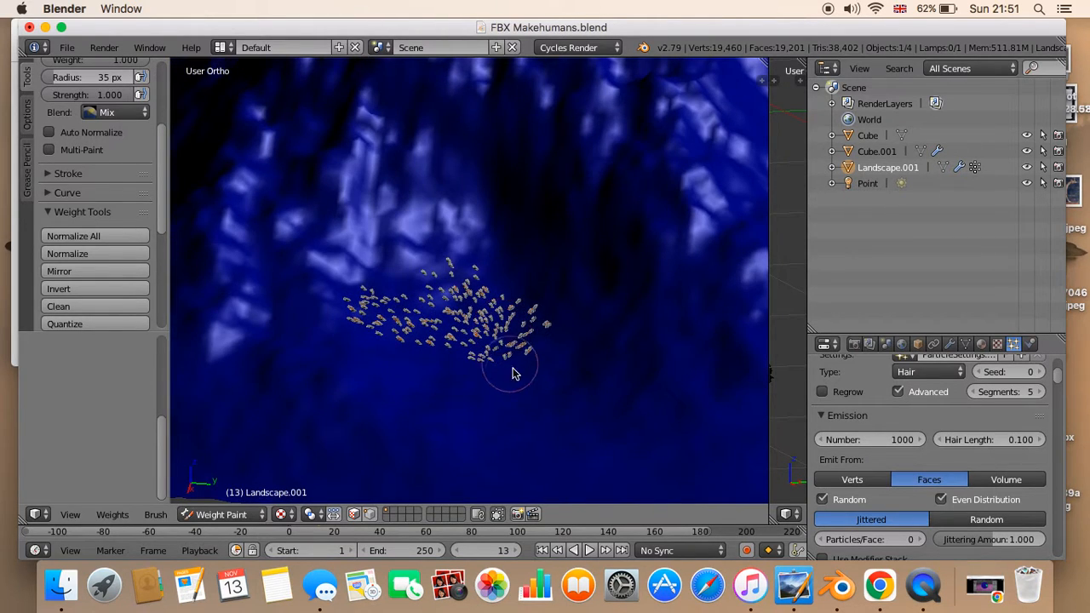
left_click(501, 383)
mouse_move(501, 384)
left_mouse_down()
mouse_move(447, 380)
mouse_move(441, 341)
mouse_move(554, 382)
mouse_move(582, 433)
mouse_move(547, 446)
mouse_move(516, 424)
mouse_move(324, 407)
mouse_move(220, 436)
mouse_move(357, 446)
left_mouse_up()
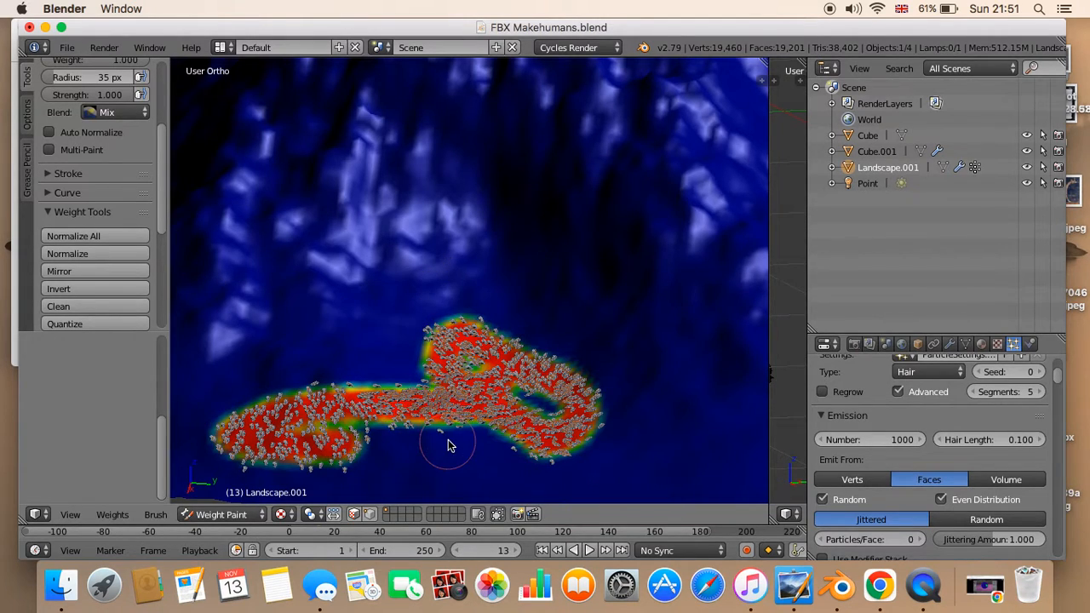
Extend the painted density area further down the front of the slope, then return to Object Mode
middle_click_drag(588, 452, 622, 432)
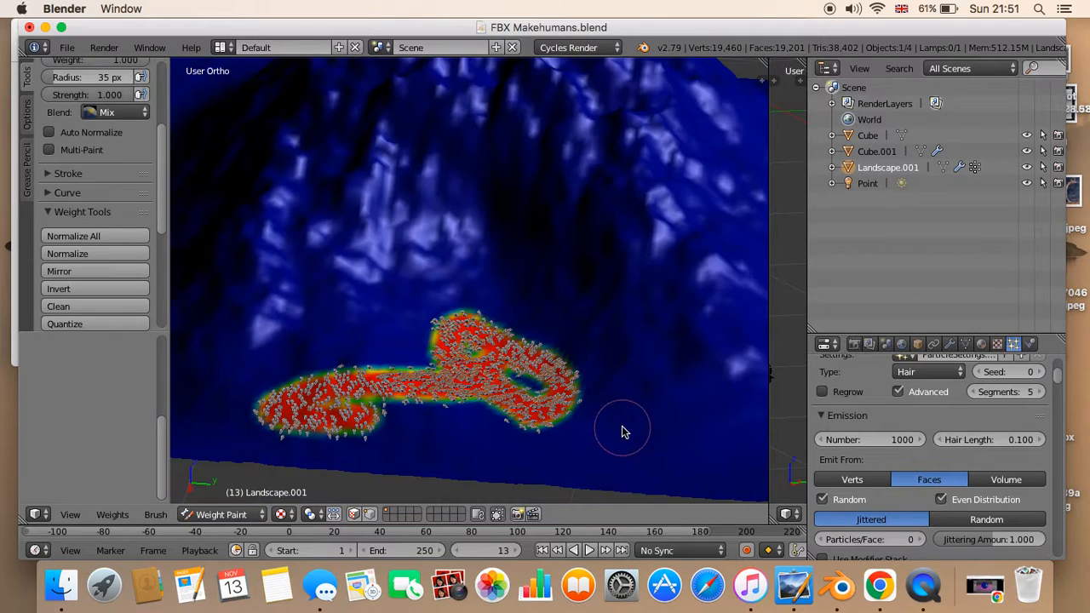
mouse_move(602, 416)
left_mouse_down()
mouse_move(514, 434)
mouse_move(477, 420)
left_mouse_up()
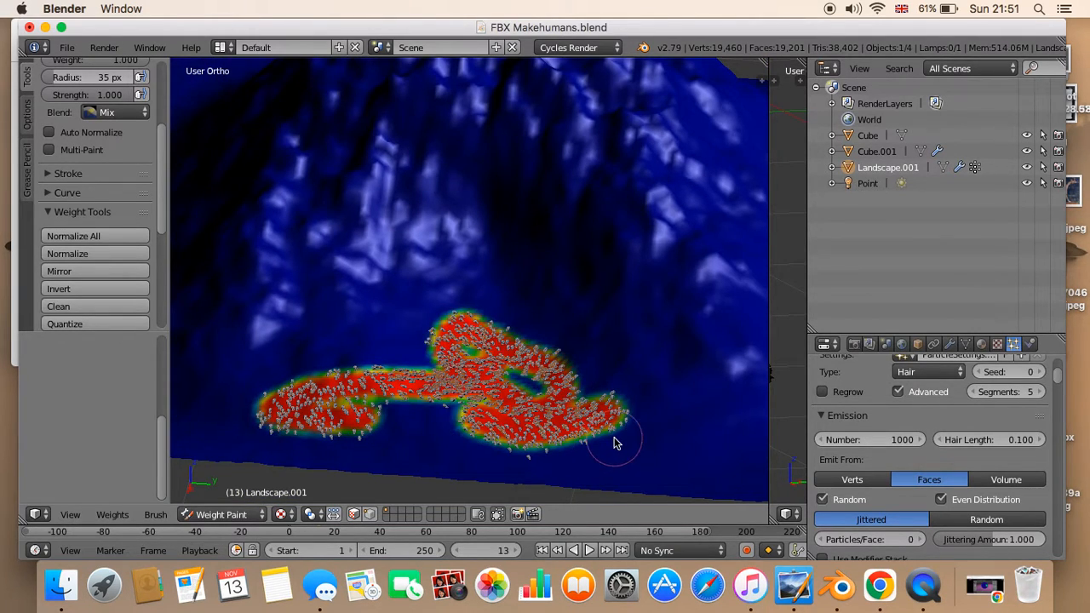
left_click(224, 515)
left_click(226, 498)
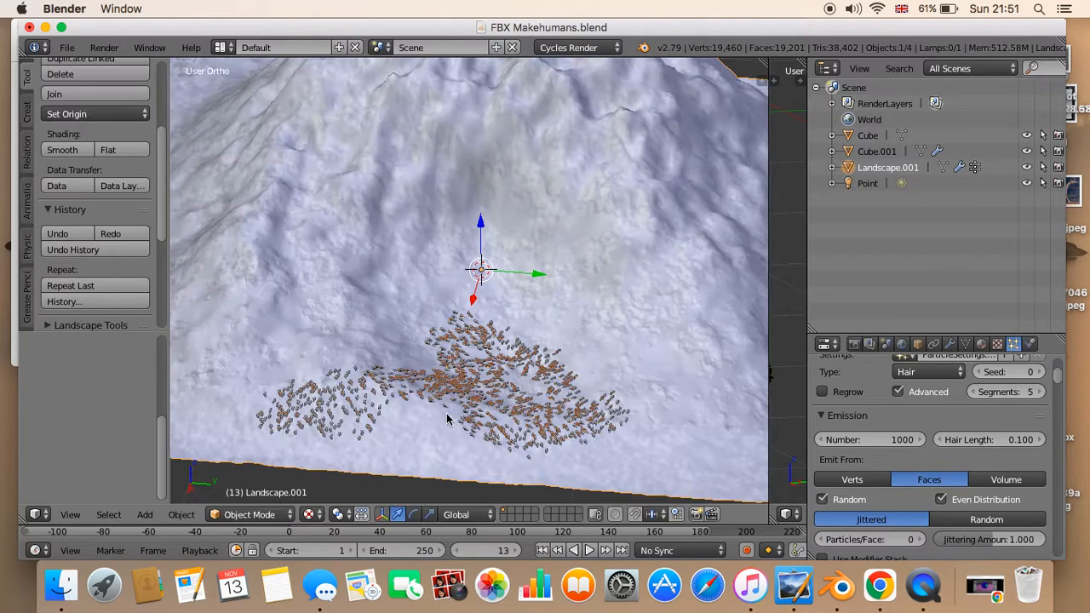
Examine the repainted tree distribution along the mountain's foot from a low angle and up close
scroll(512, 402, "down", 2)
middle_click_drag(512, 402, 465, 370)
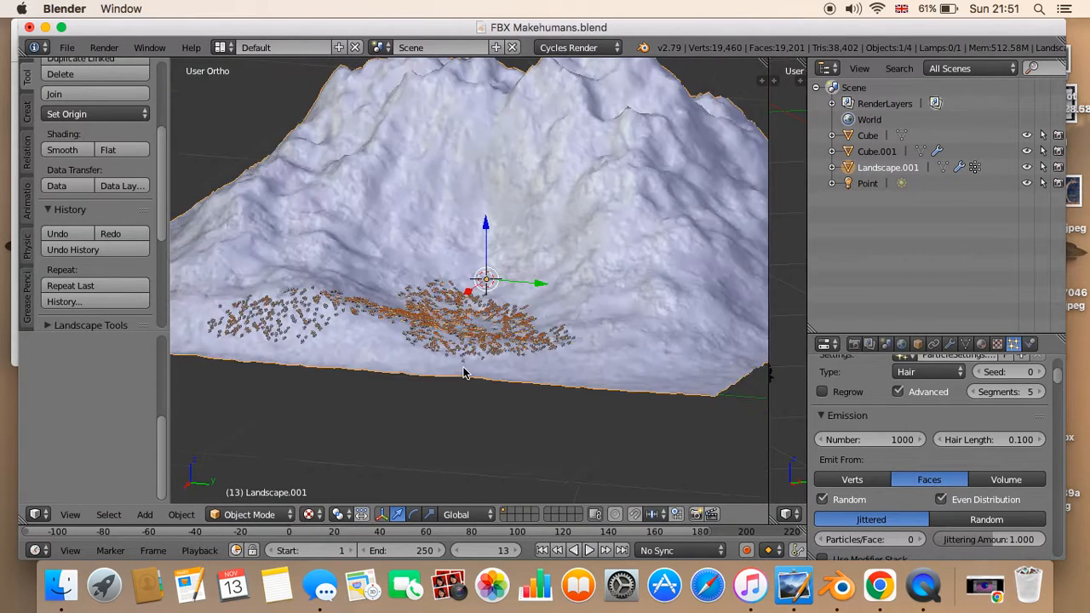
scroll(462, 375, "right", 2)
scroll(461, 376, "up", 3)
scroll(477, 378, "right", 2)
scroll(485, 349, "up", 5)
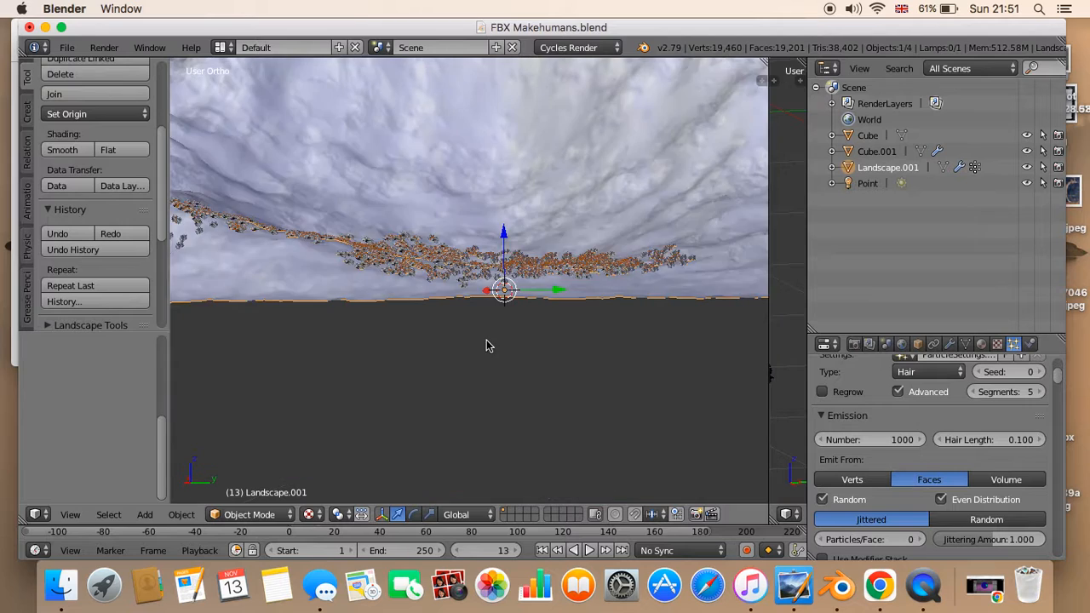
scroll(485, 364, "down", 5)
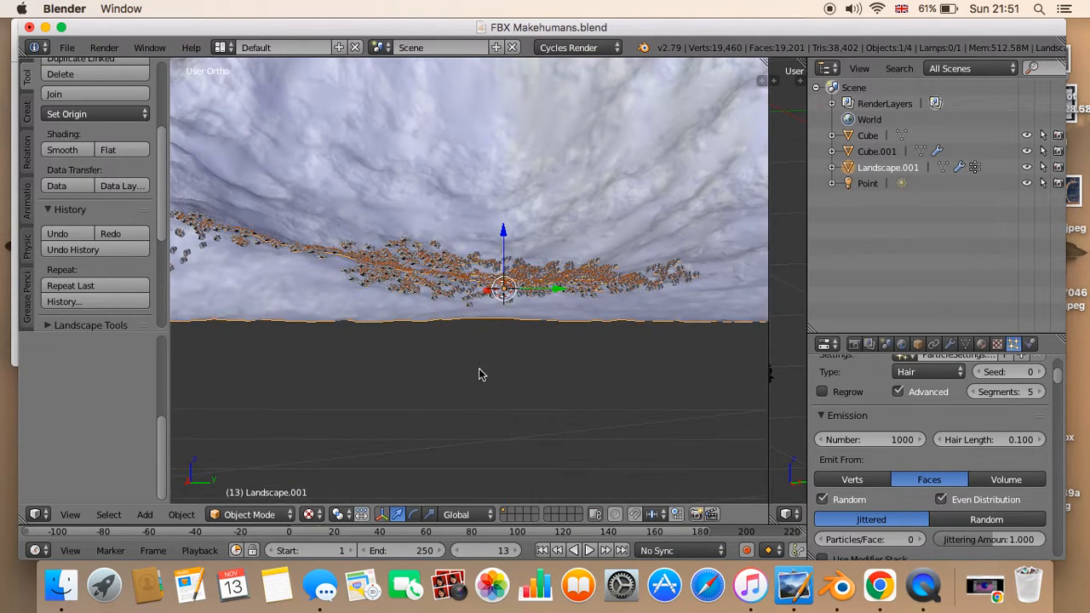
scroll(476, 381, "down", 3)
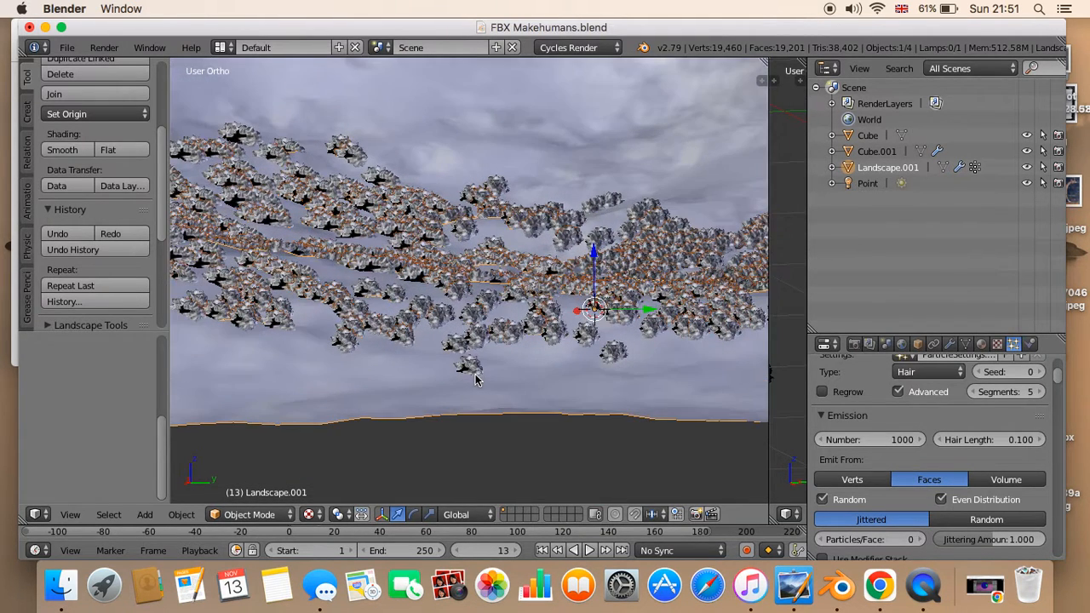
Try a render size of 0.5 for the trees scattered by the landscape's particle system
scroll(925, 457, "down", 10)
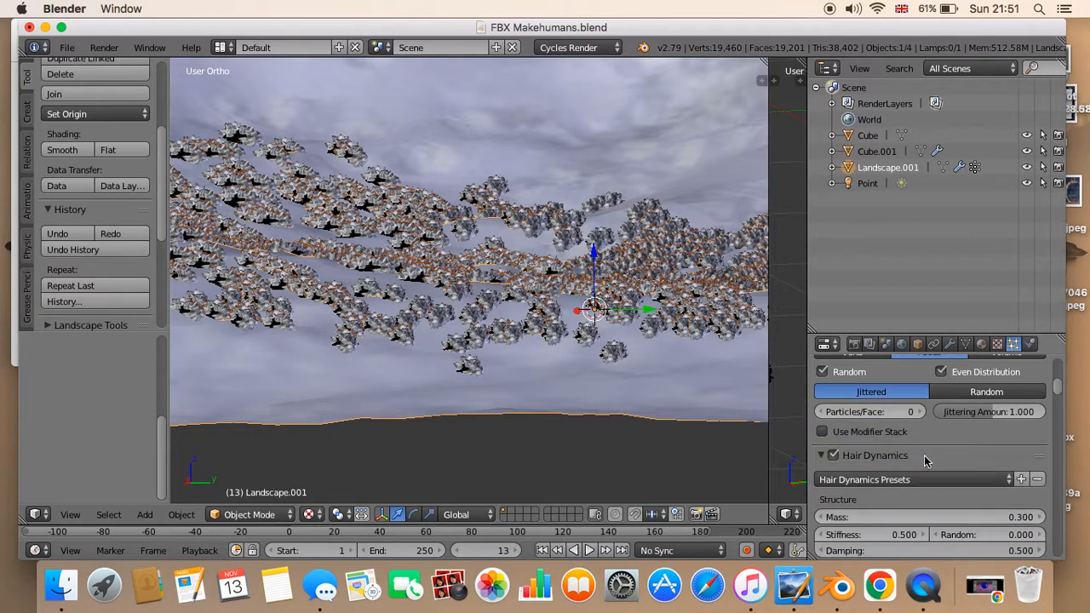
scroll(925, 456, "down", 10)
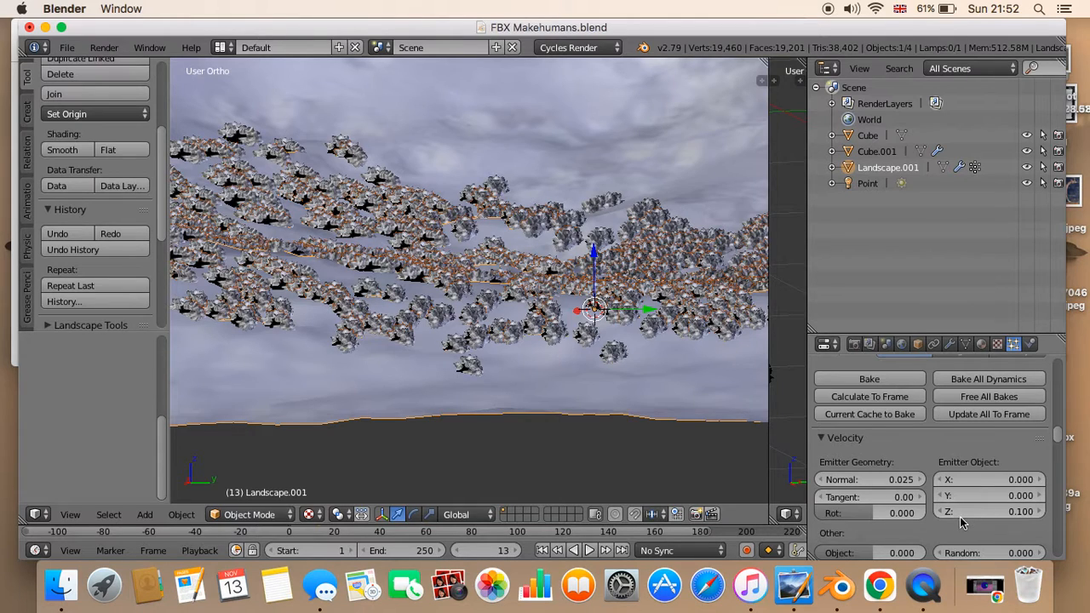
scroll(979, 511, "down", 3)
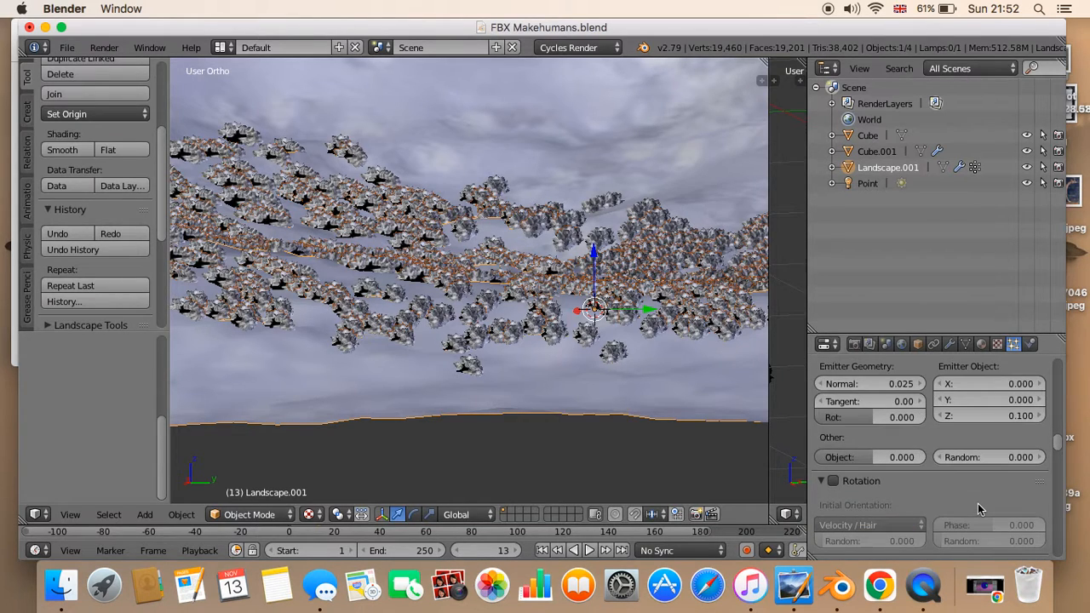
scroll(980, 510, "down", 2)
scroll(978, 498, "up", 2)
scroll(979, 472, "down", 3)
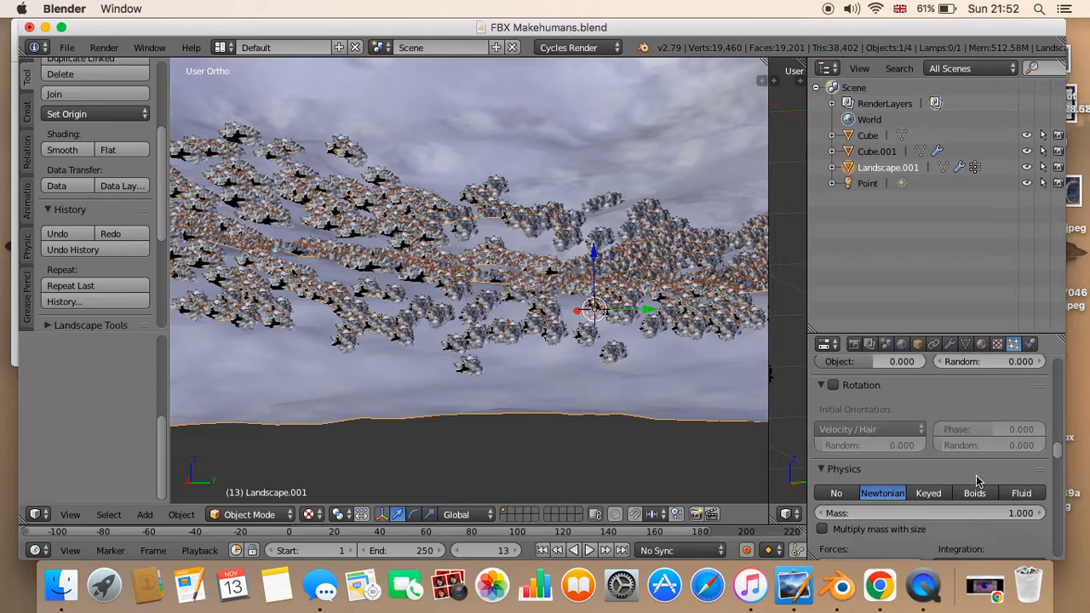
scroll(976, 483, "down", 5)
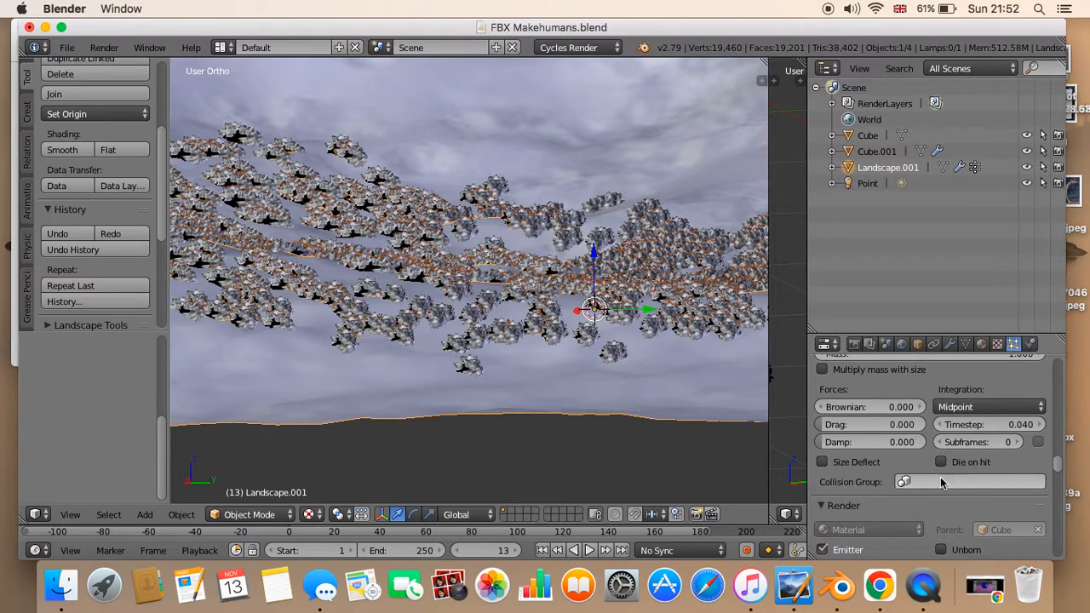
scroll(937, 483, "down", 5)
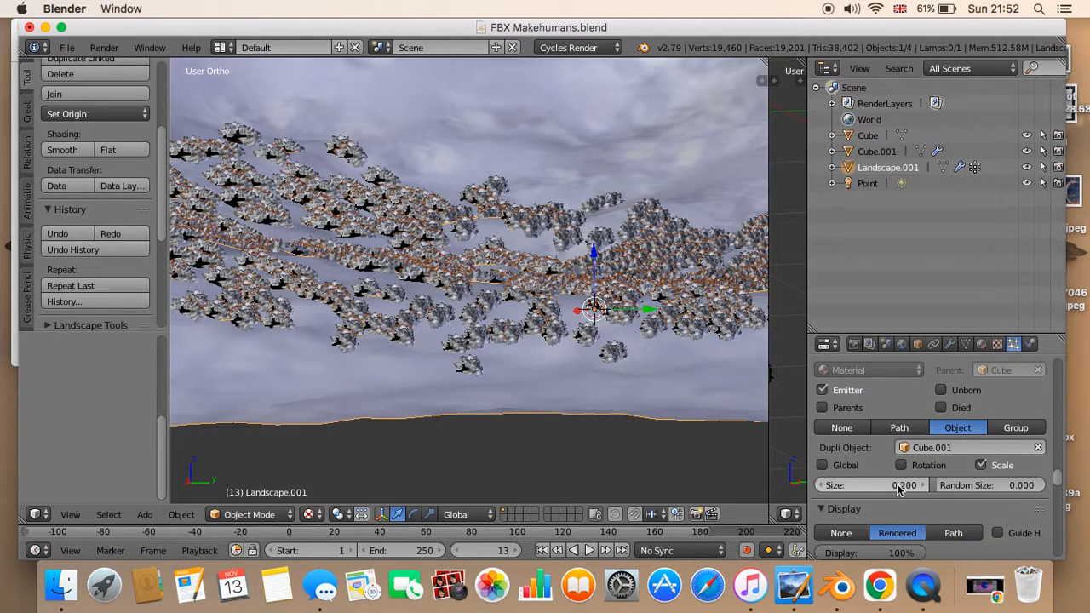
left_click(908, 485)
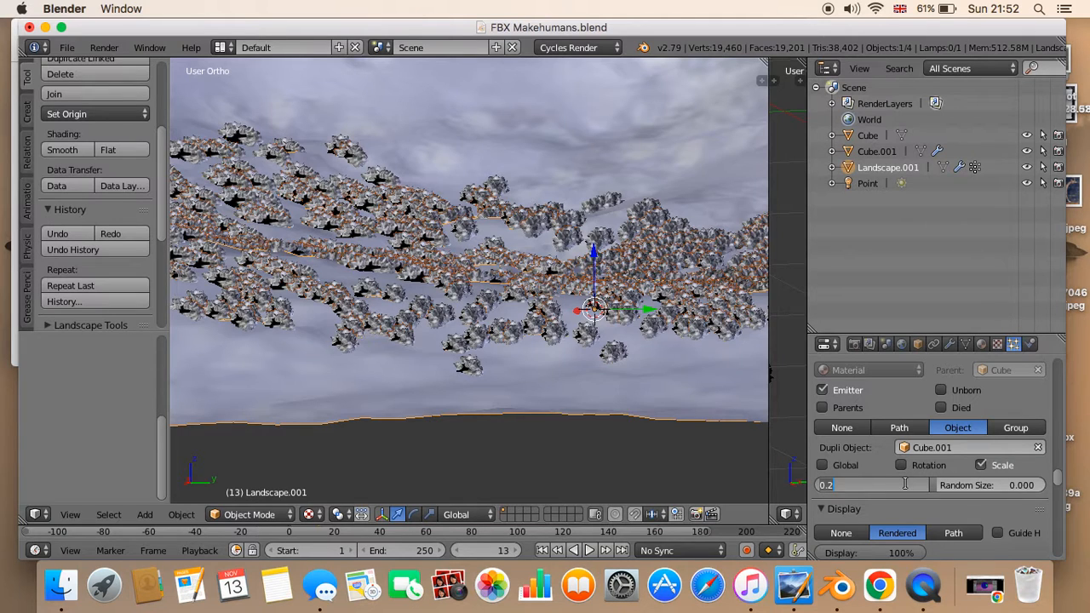
type(".5")
key("Return")
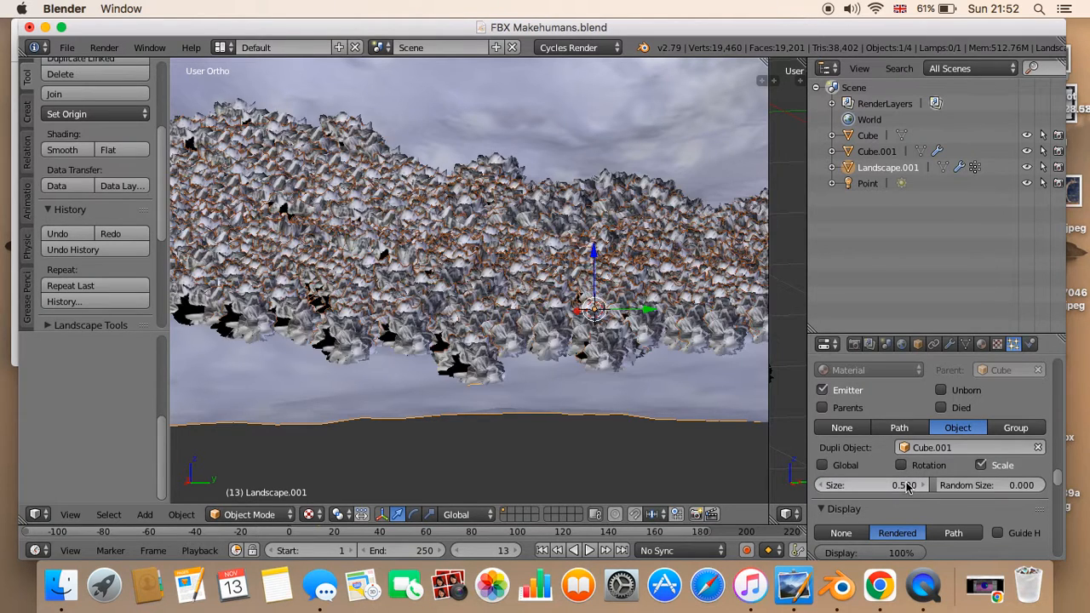
Set the scattered trees' render size to 0.3 and check the tree band along the mountain's foot
scroll(526, 286, "up", 5)
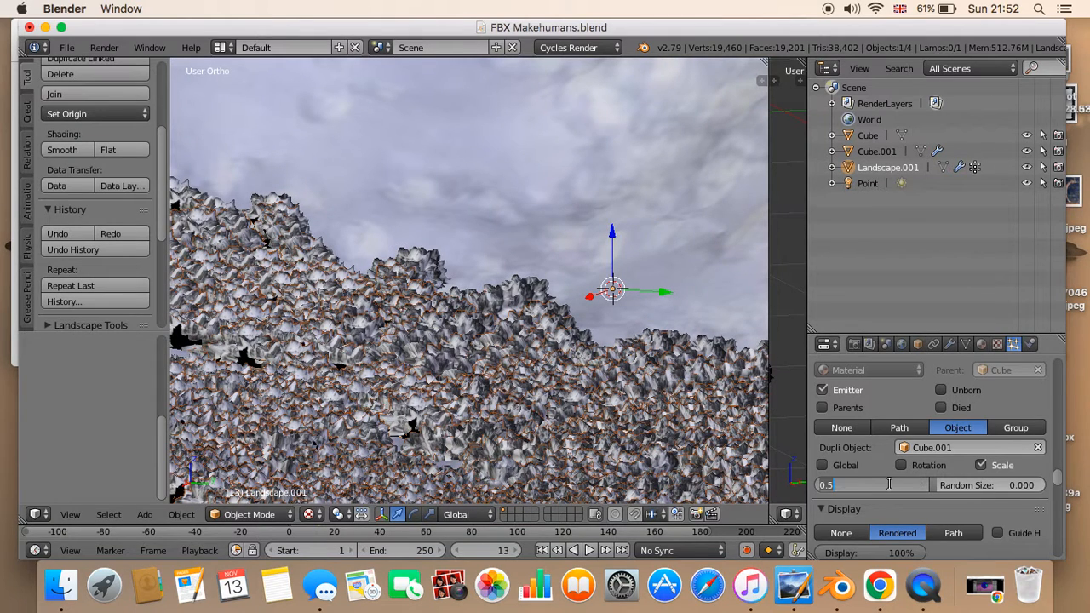
key("Return")
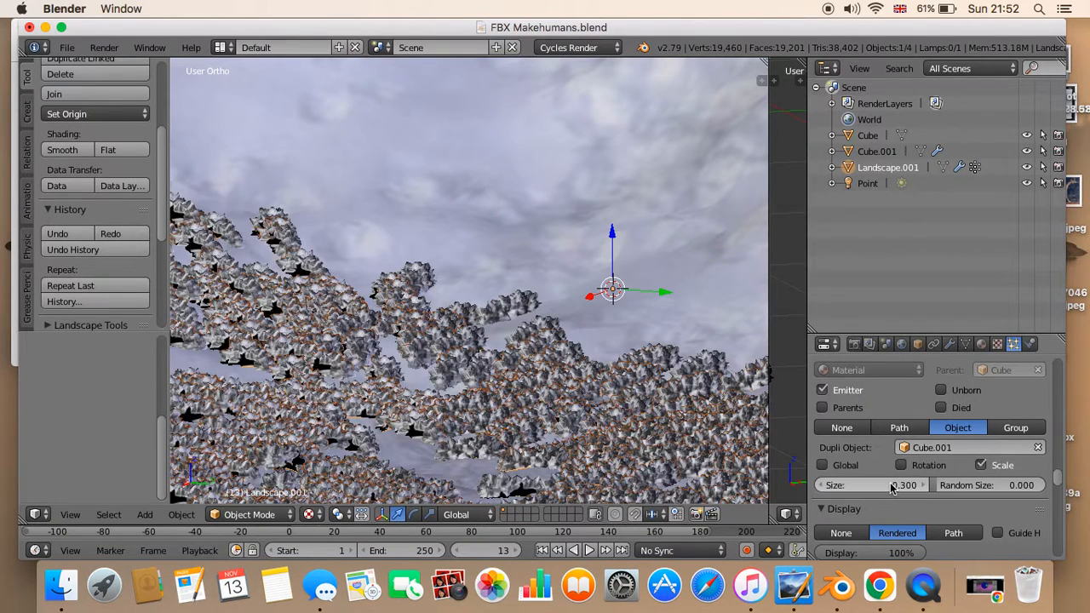
scroll(628, 380, "down", 3)
scroll(628, 380, "down", 10)
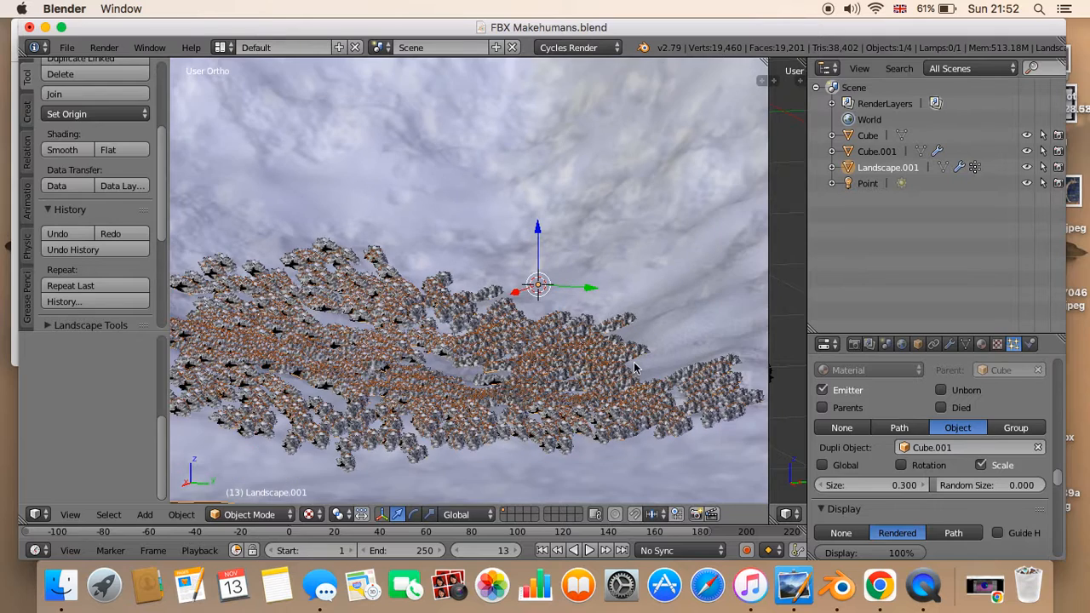
scroll(636, 365, "down", 2)
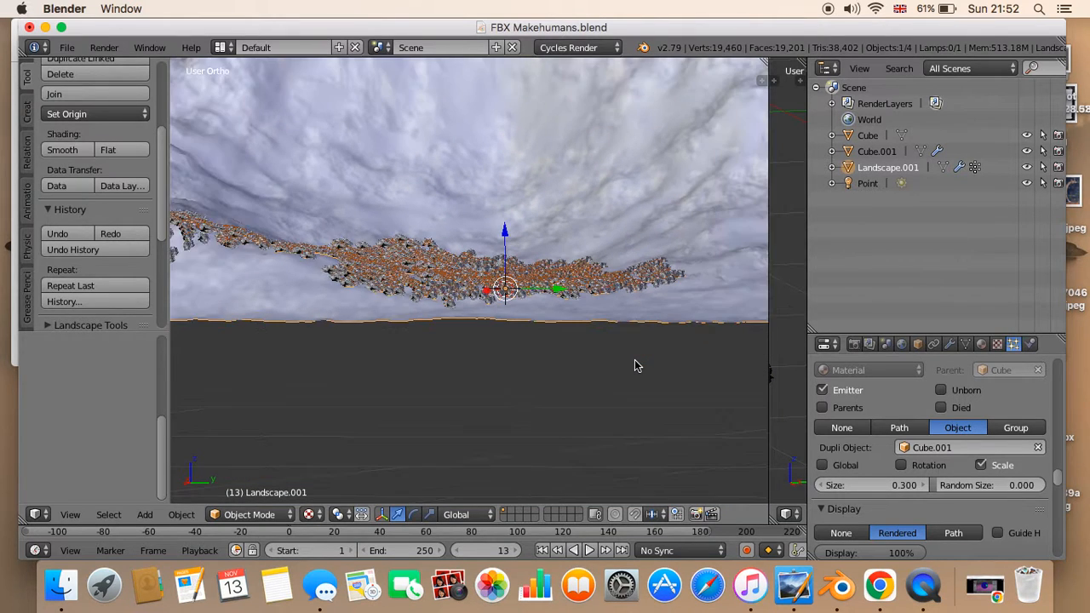
middle_click_drag(635, 290, 623, 354, "shift")
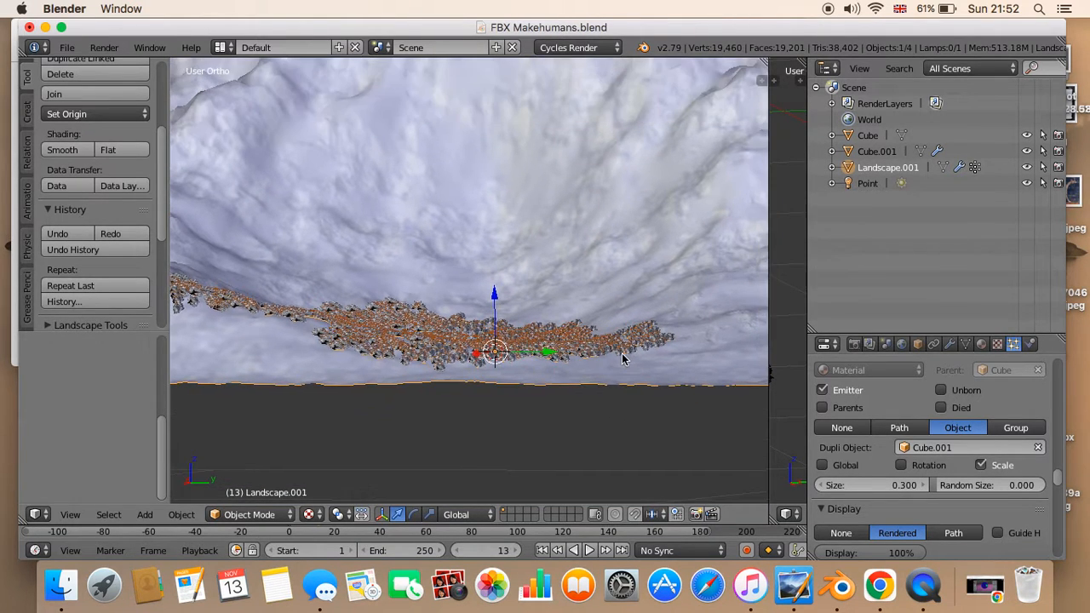
scroll(624, 345, "down", 2)
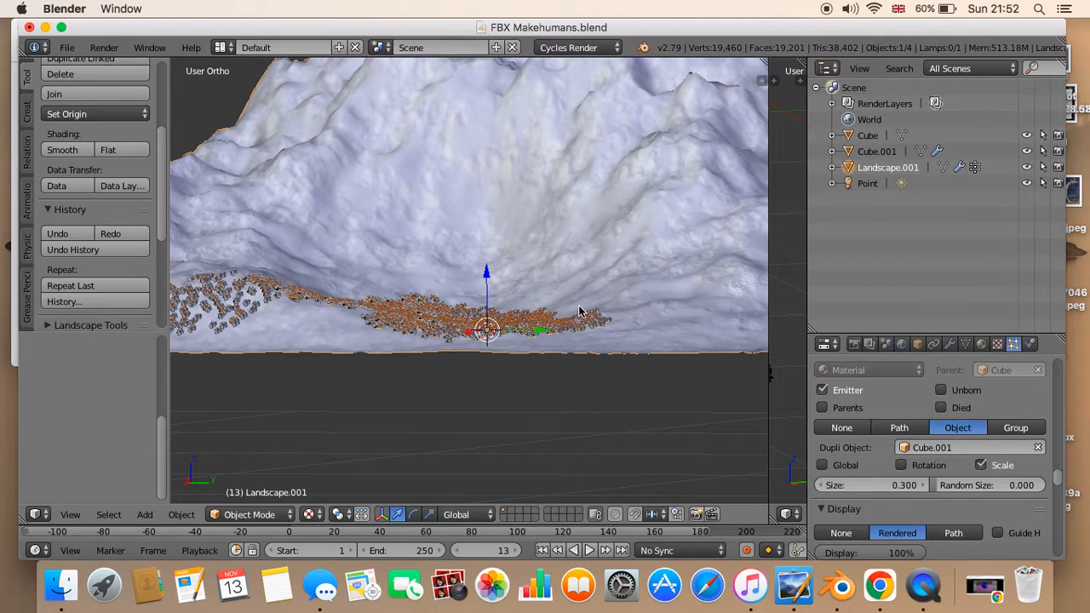
scroll(577, 312, "up", 2)
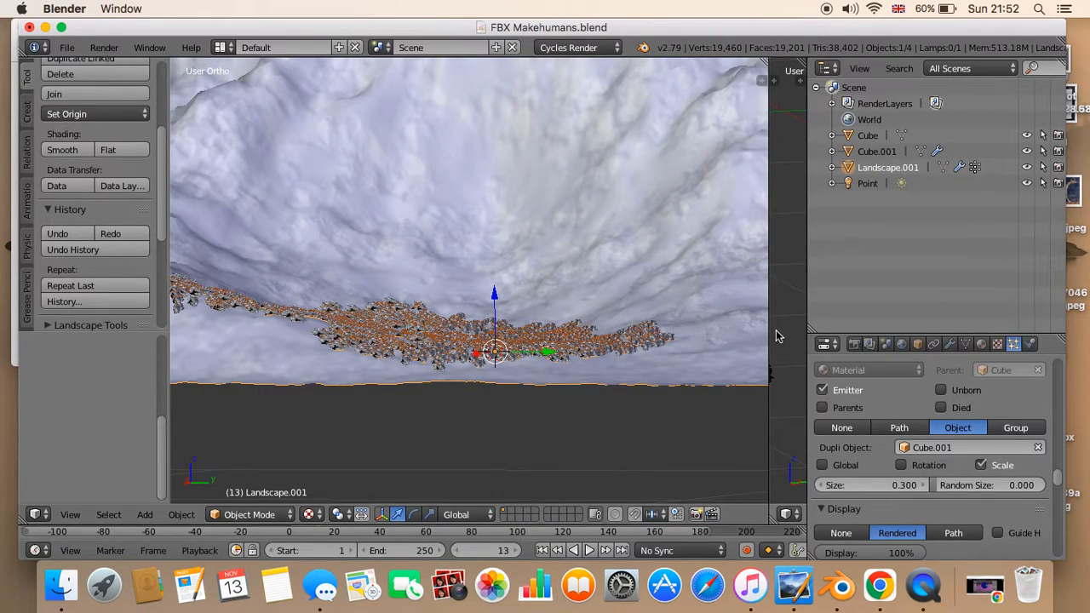
scroll(725, 335, "up", 4)
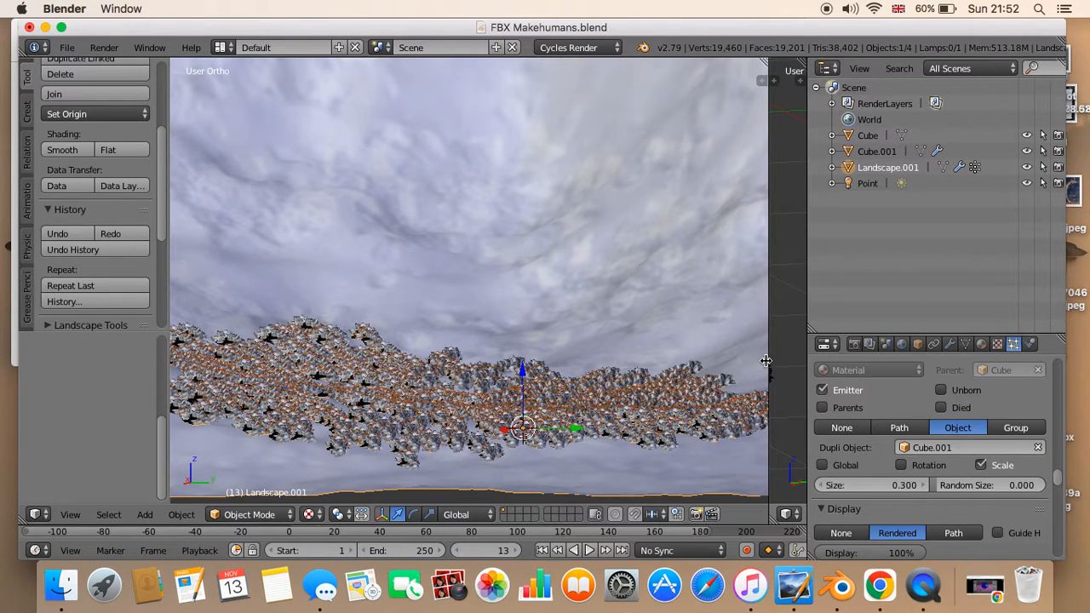
Widen the second 3D view, select the original tree Cube.001 and enter Edit Mode on it
left_click_drag(766, 360, 513, 336)
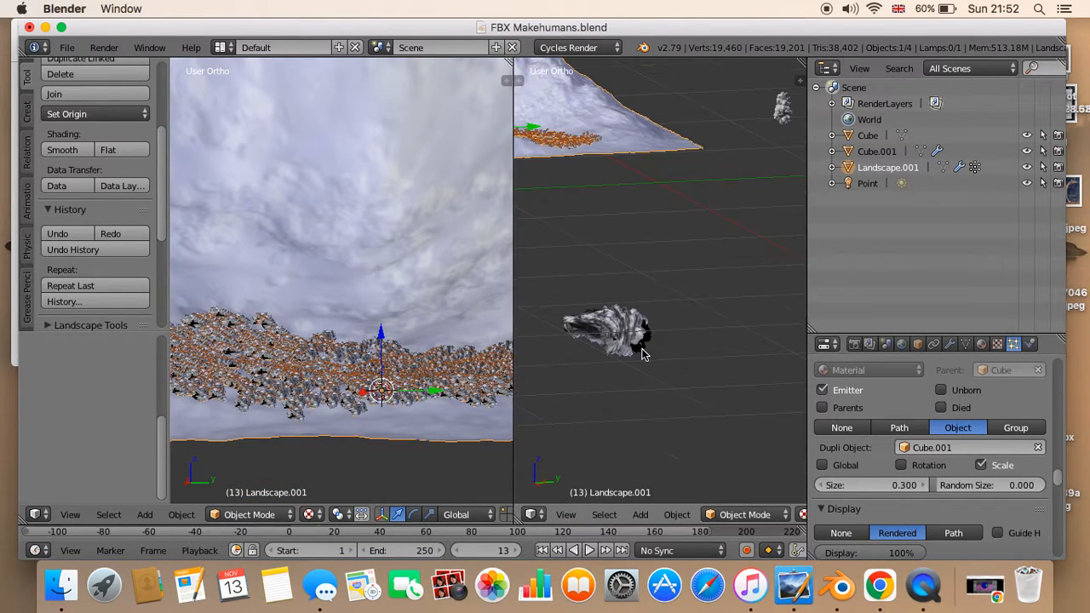
middle_click_drag(643, 355, 662, 322)
right_click(562, 228)
scroll(661, 305, "up", 5)
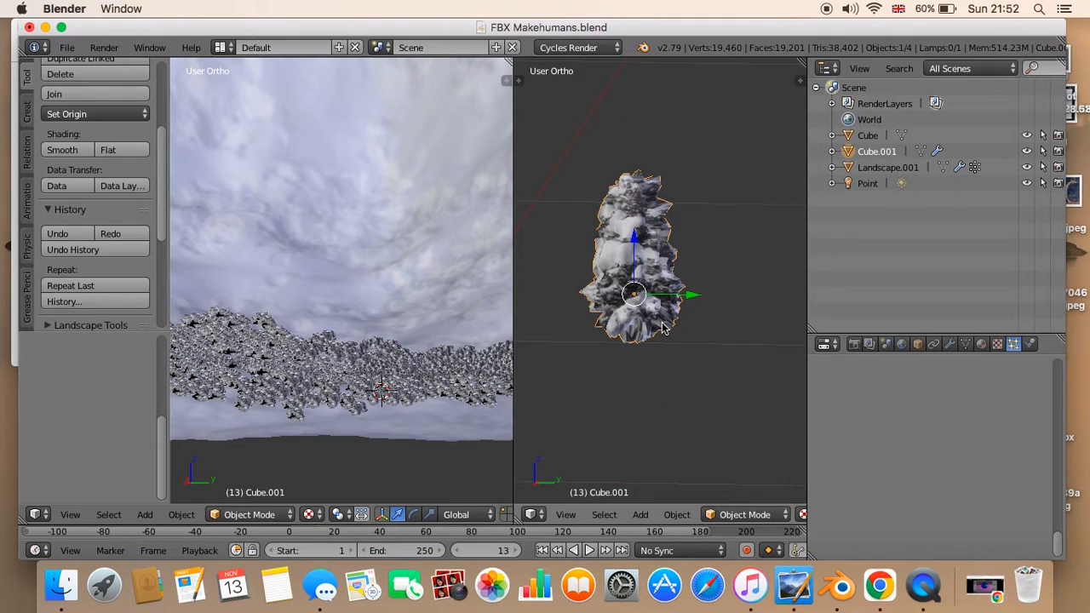
key("Tab")
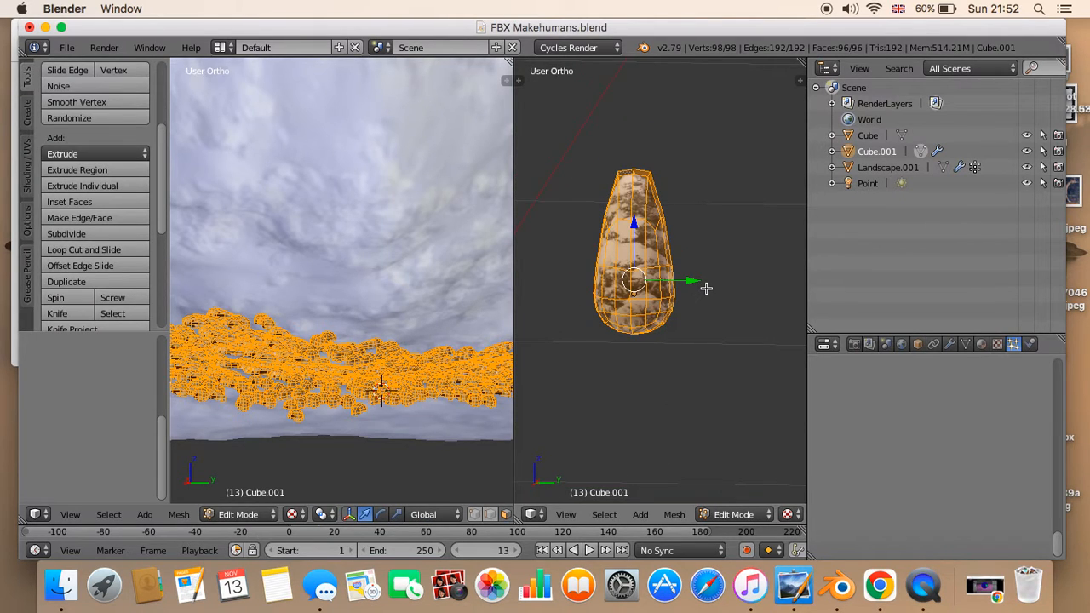
Compare the orientation of the original tree's mesh with its scattered copies on the slope
middle_click_drag(380, 385, 386, 327)
scroll(385, 327, "up", 5)
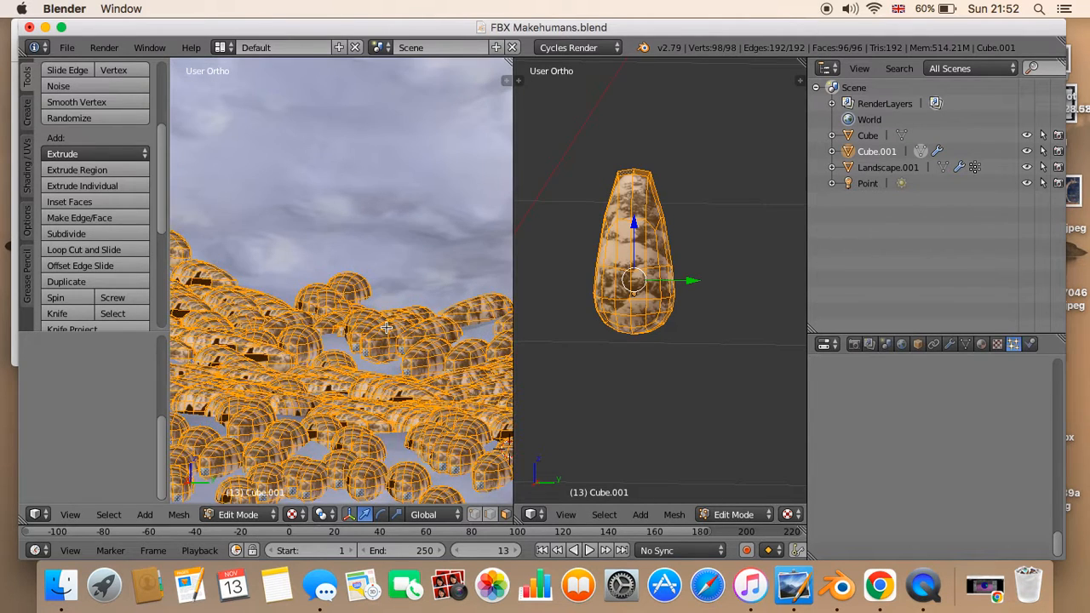
scroll(394, 368, "up", 4)
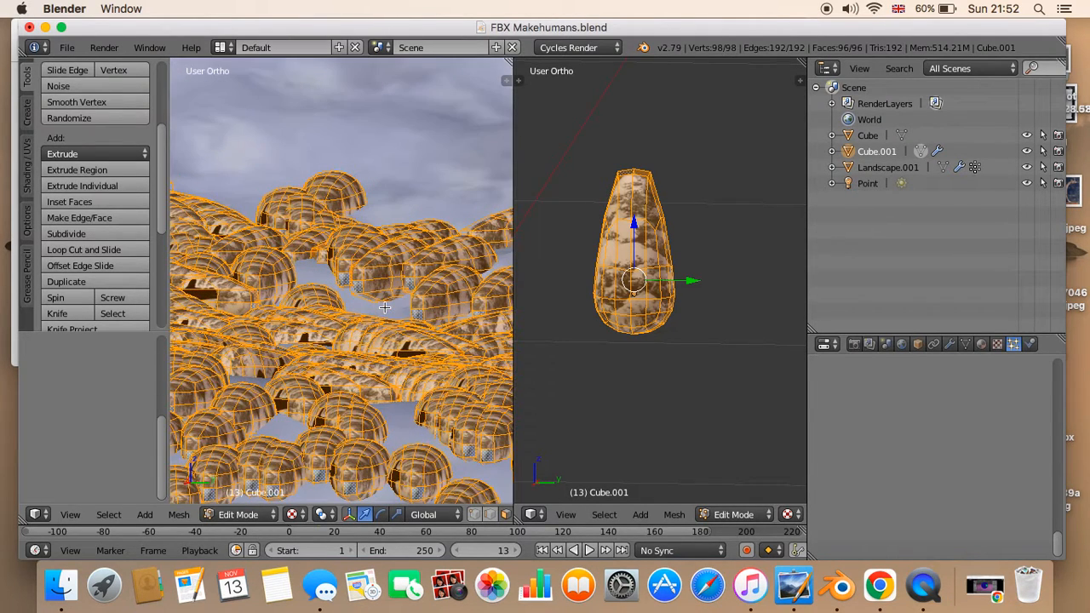
middle_click_drag(673, 255, 667, 297)
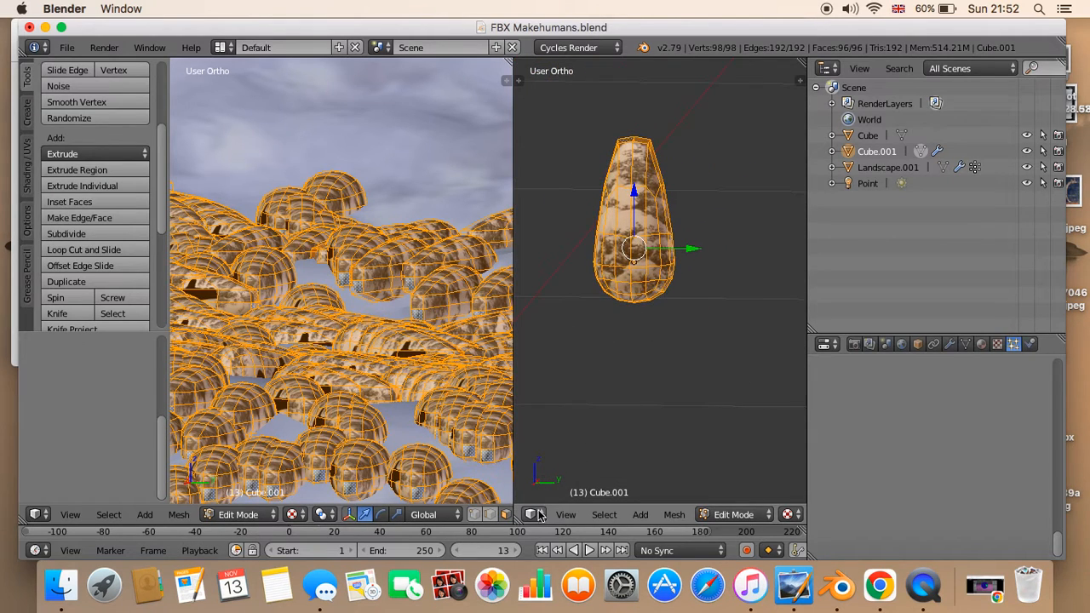
left_click(564, 514)
left_click(597, 132)
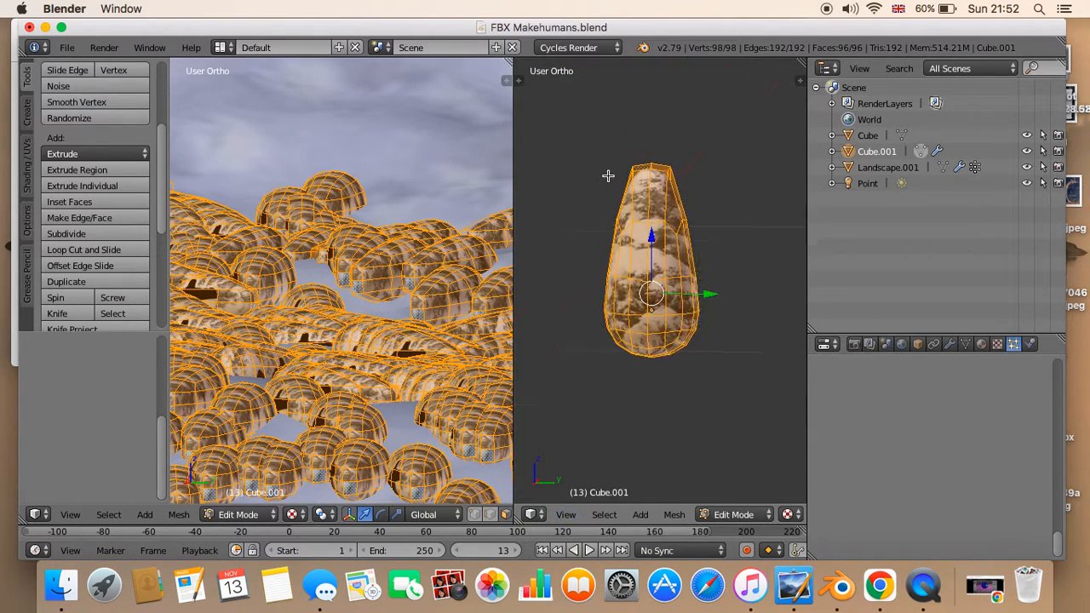
middle_click_drag(678, 244, 661, 281)
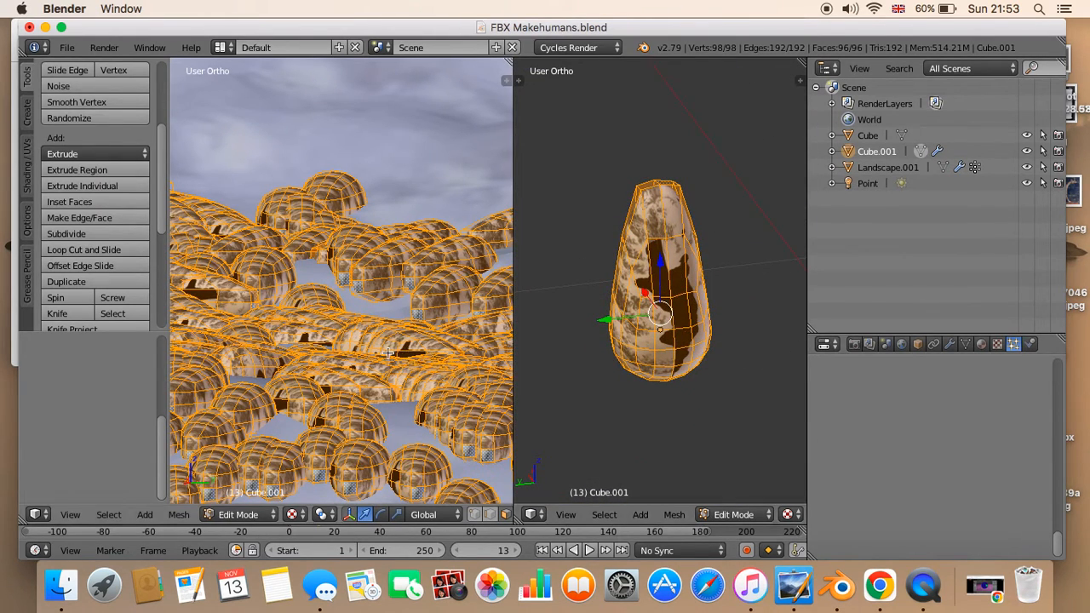
scroll(623, 324, "down", 3)
middle_click_drag(631, 320, 687, 290)
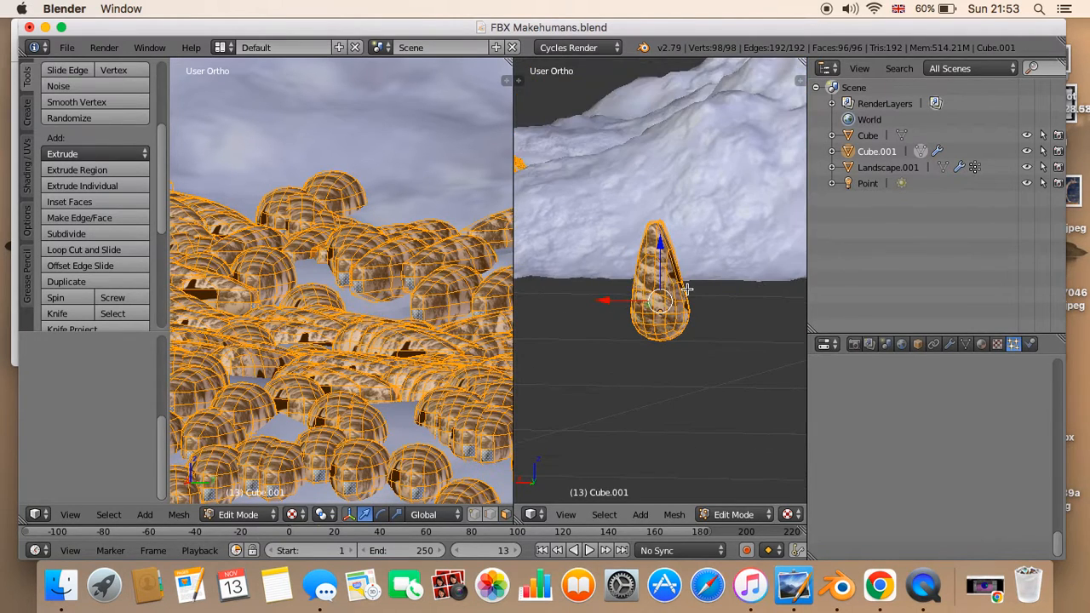
Raise the tree's mesh slightly along Z above its origin and turn off proportional editing
left_click_drag(660, 246, 665, 225)
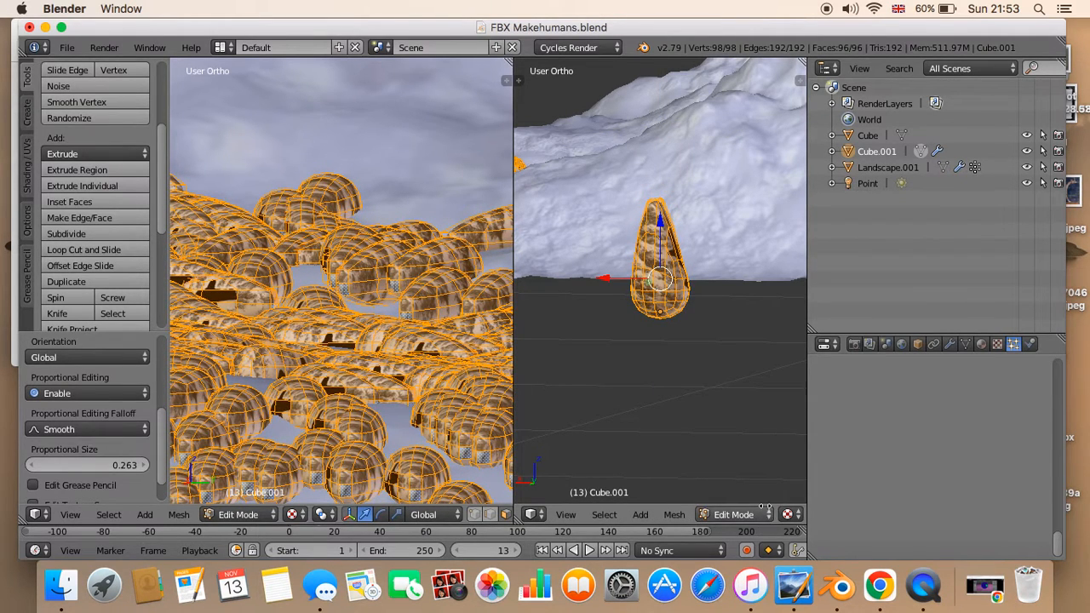
middle_click_drag(754, 514, 673, 514)
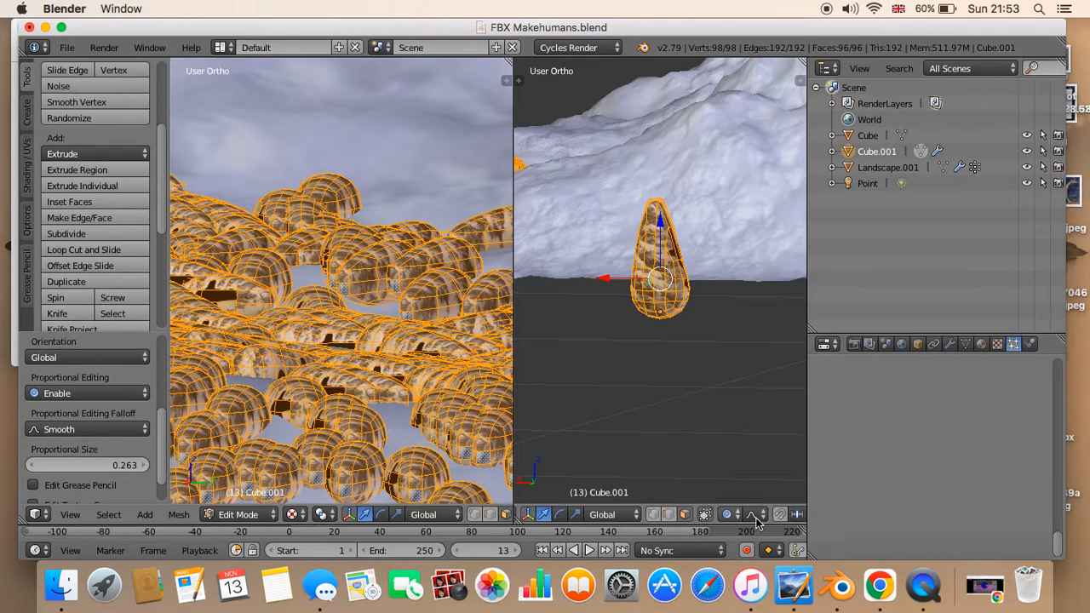
left_click(728, 515)
left_click(738, 495)
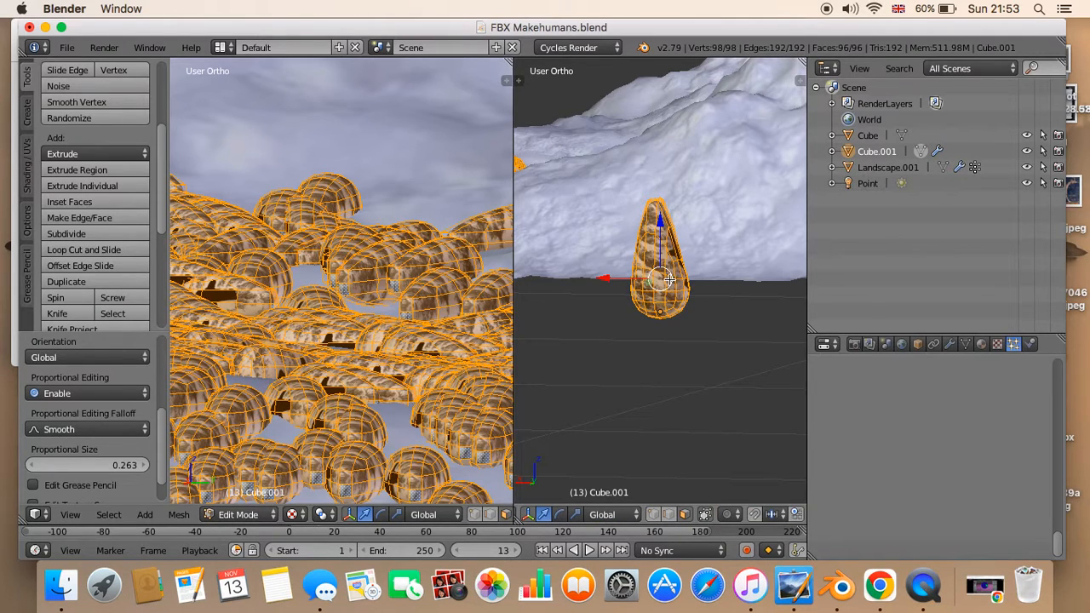
Rotate the whole tree mesh about -81° around the global X axis
middle_click_drag(669, 278, 729, 310)
key("r")
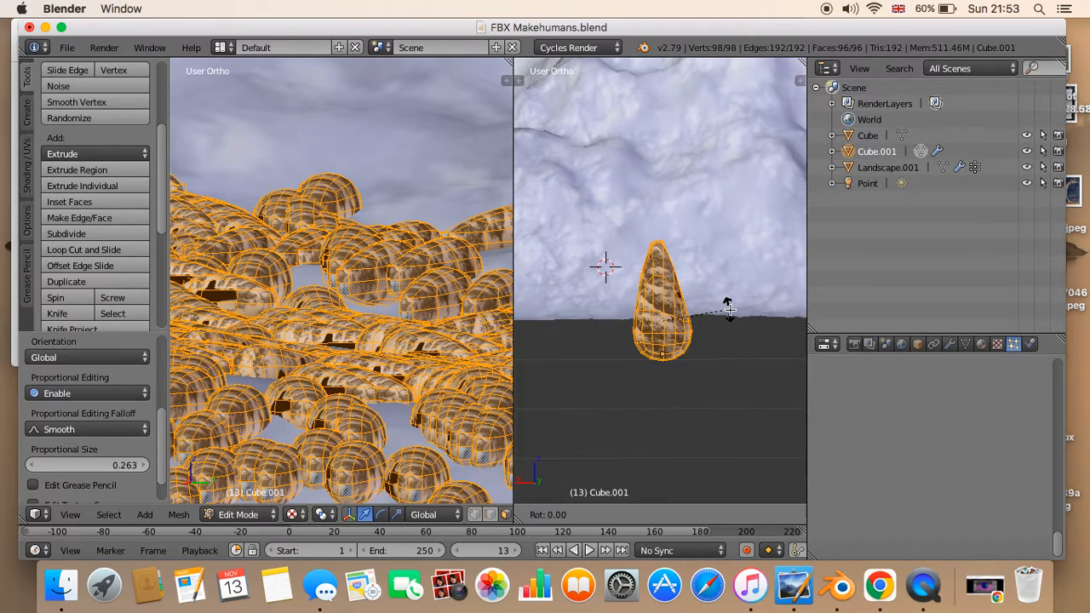
key("x")
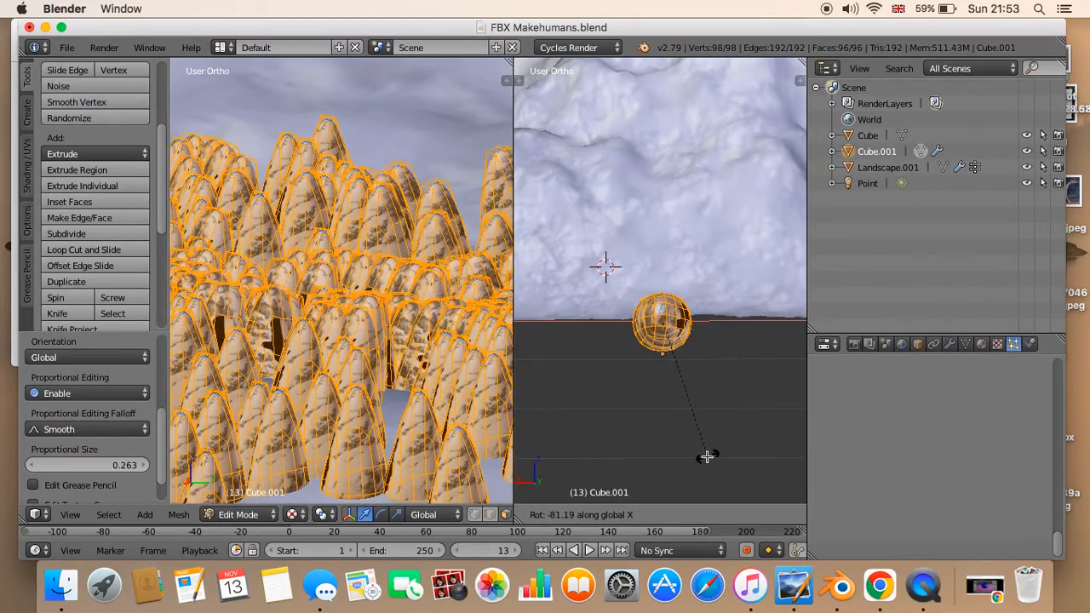
left_click(706, 460)
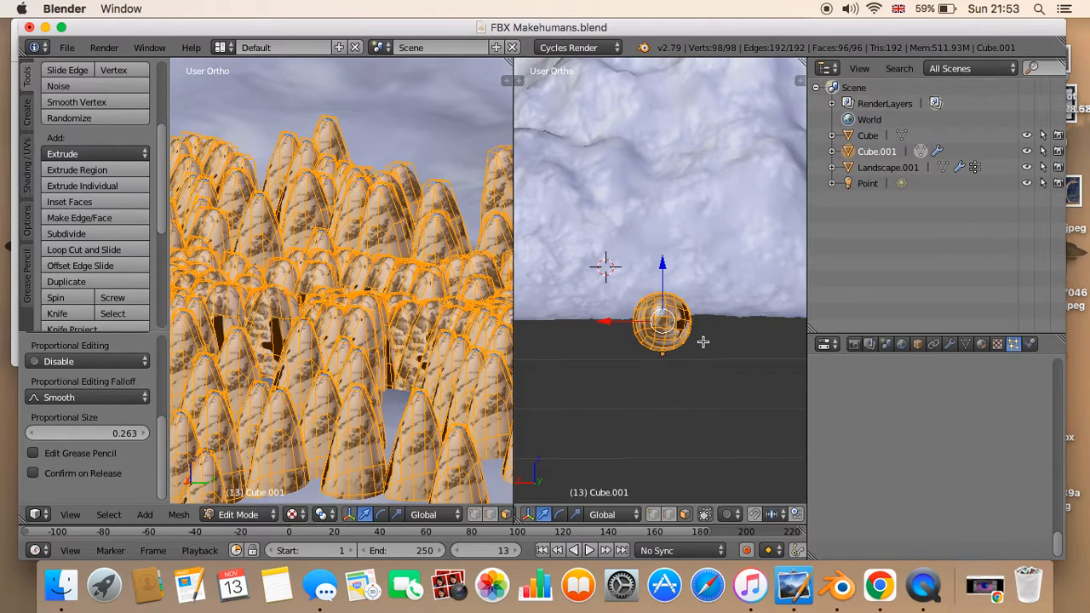
Return the tree to Object Mode and examine the scattered copies on the slope from several angles
scroll(704, 342, "down", 3)
scroll(335, 314, "down", 4)
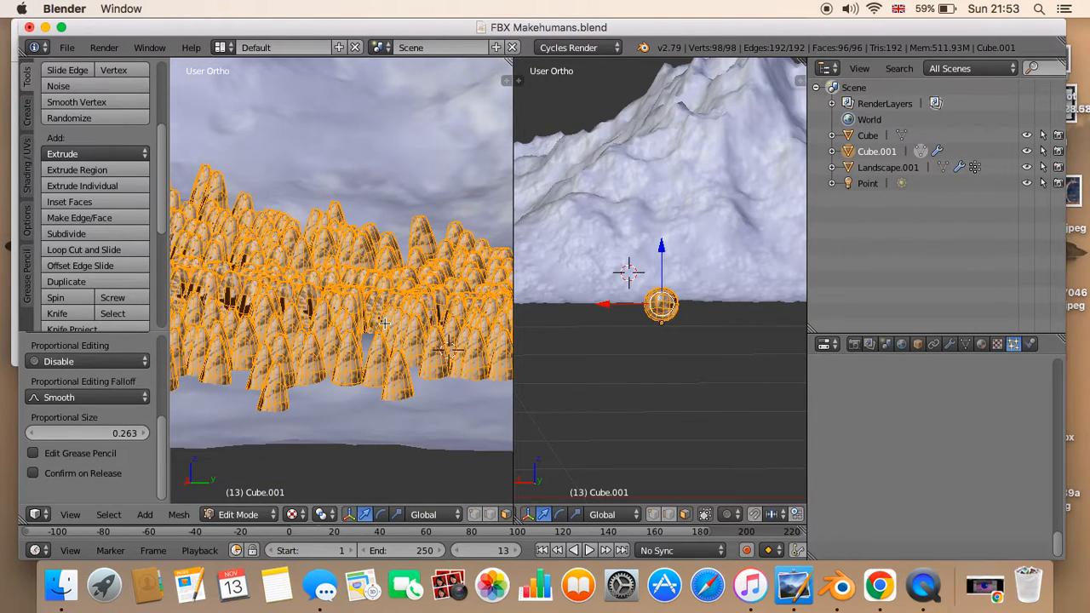
key("Tab")
scroll(477, 339, "up", 2)
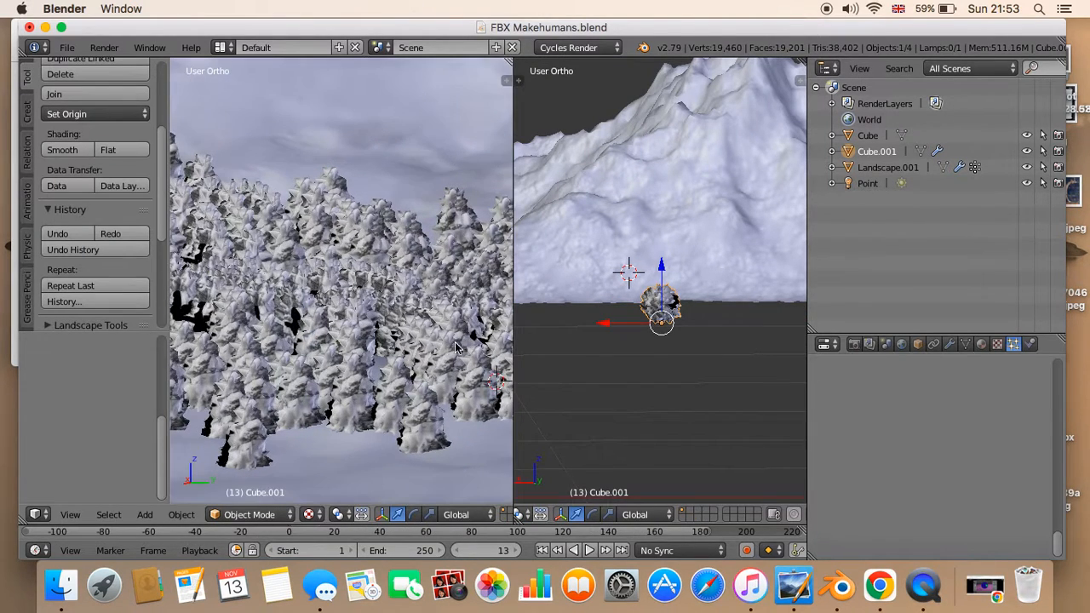
middle_click_drag(401, 349, 499, 300)
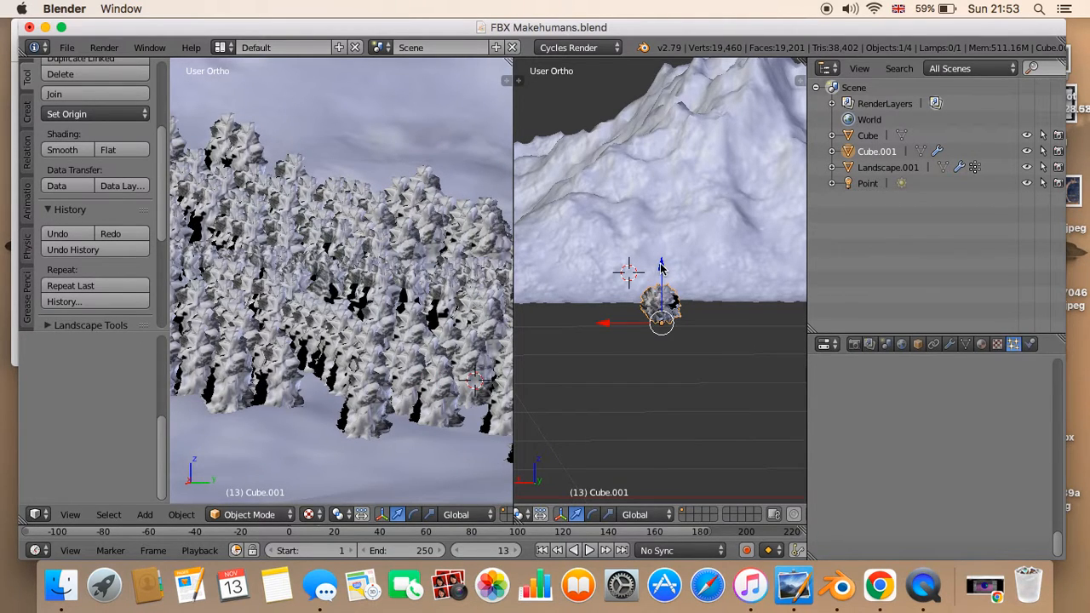
middle_click_drag(396, 421, 387, 409)
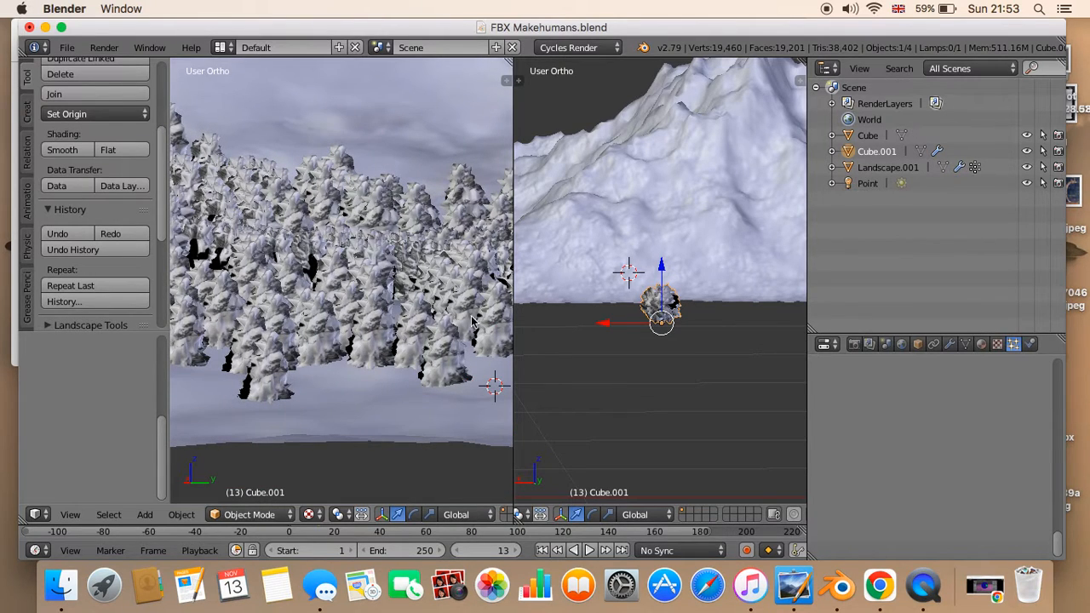
Move the whole tree mesh about 0.04 along the global Y axis and return the tree to Object Mode
middle_click_drag(661, 296, 700, 293)
key("Tab")
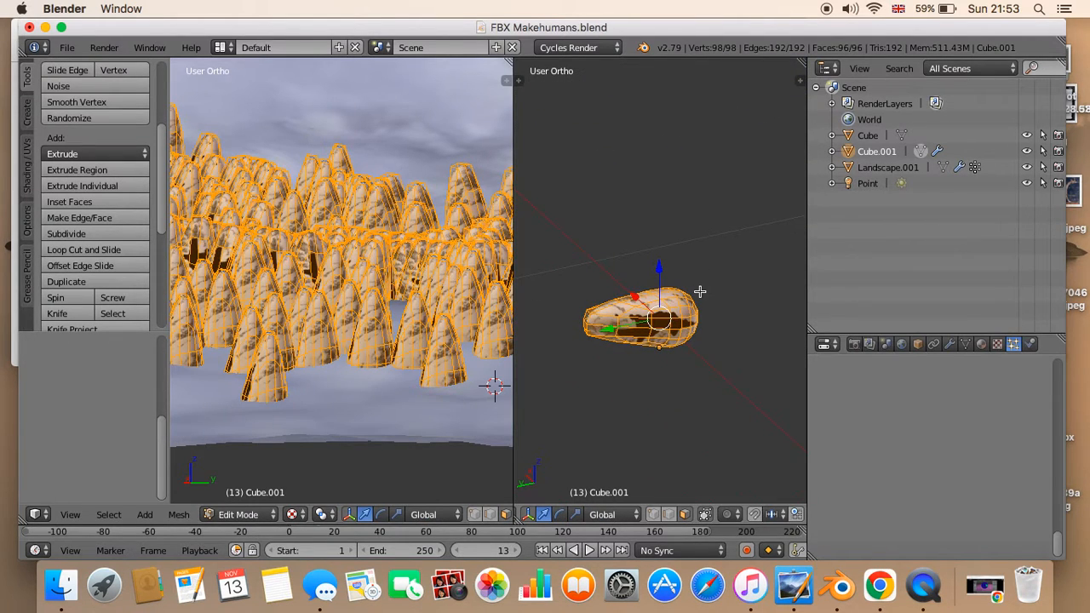
key("g")
key("y")
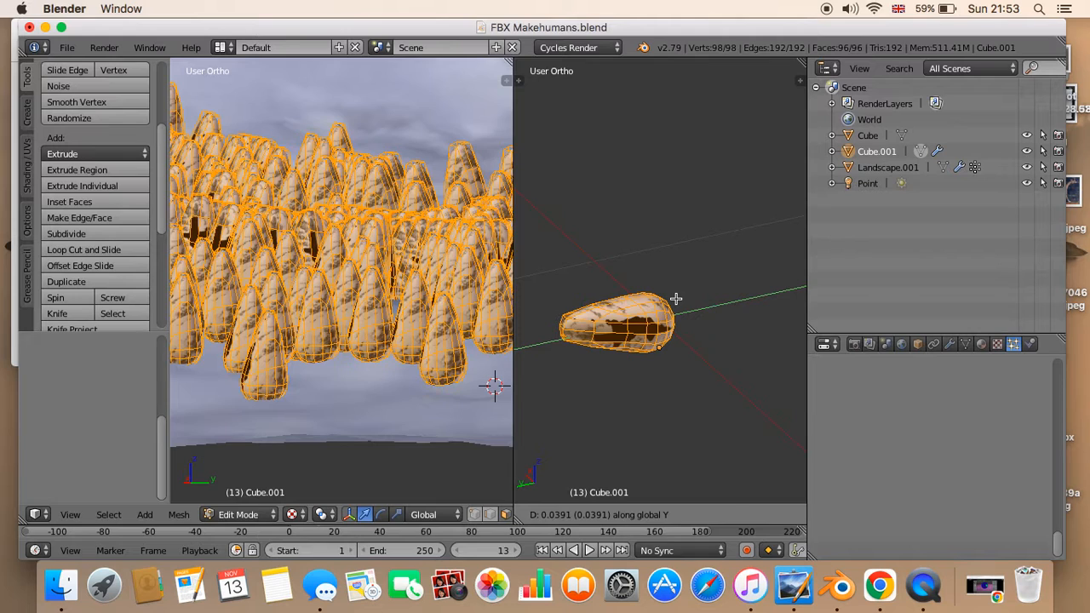
left_click(676, 298)
key("Tab")
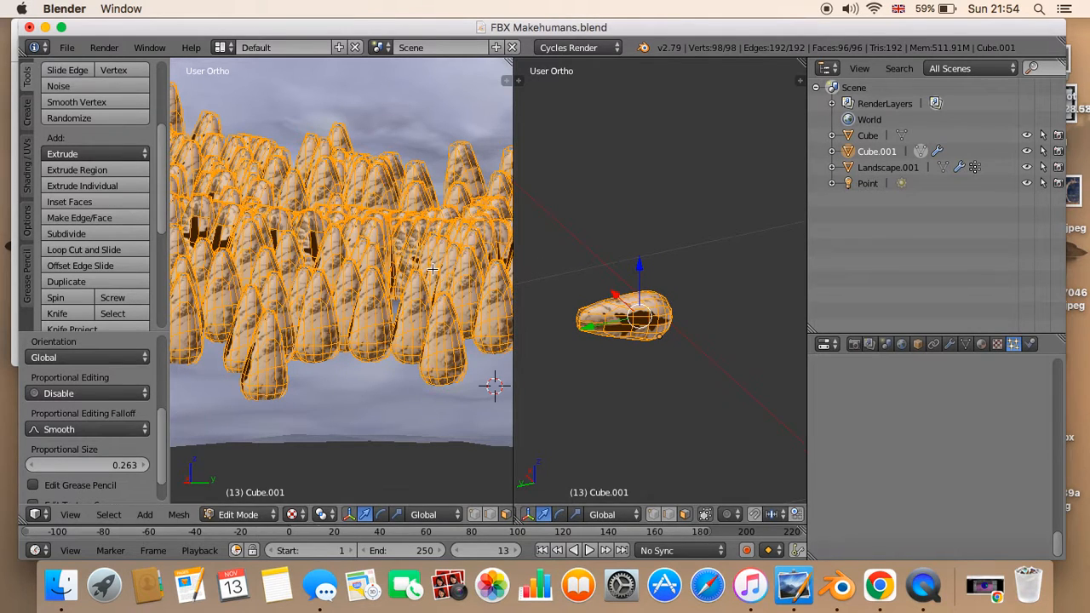
Widen the 3D viewport showing the tree-covered slope by narrowing the viewport with the original tree
scroll(428, 274, "down", 4)
middle_click_drag(429, 275, 473, 279)
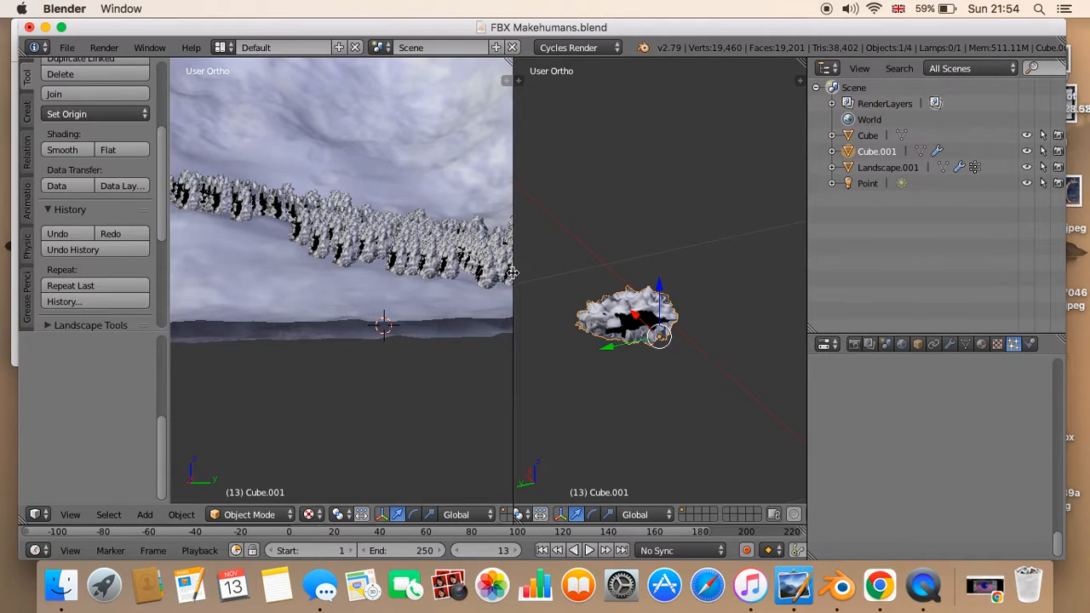
left_click_drag(514, 273, 593, 272)
middle_click_drag(528, 247, 586, 300)
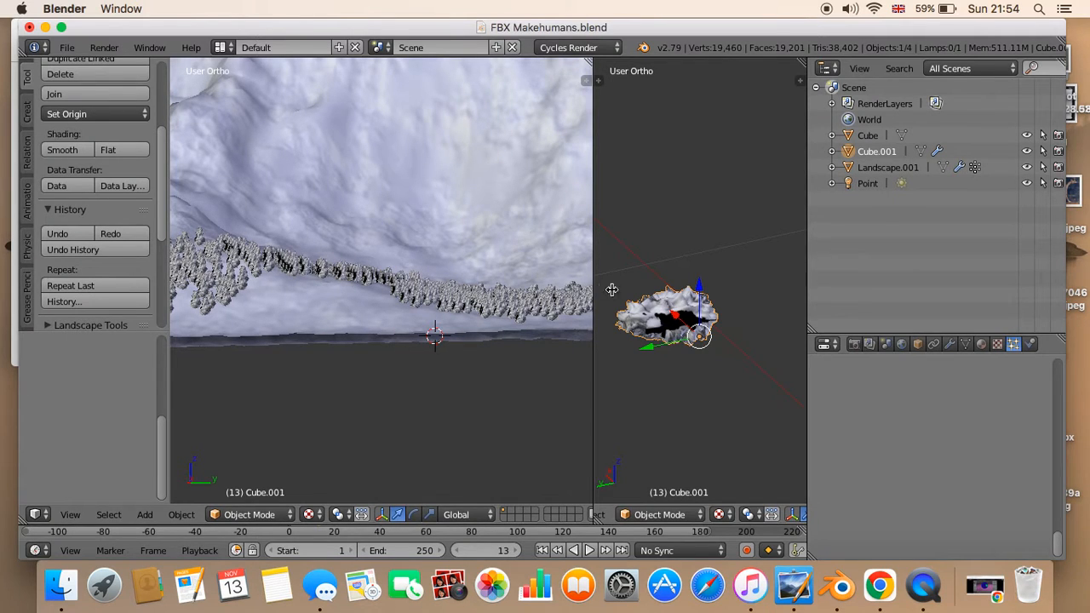
left_click_drag(612, 290, 741, 289)
Select the mountain landscape and bring up its modifiers, with the whole mountain and its trees in view
left_click(952, 346)
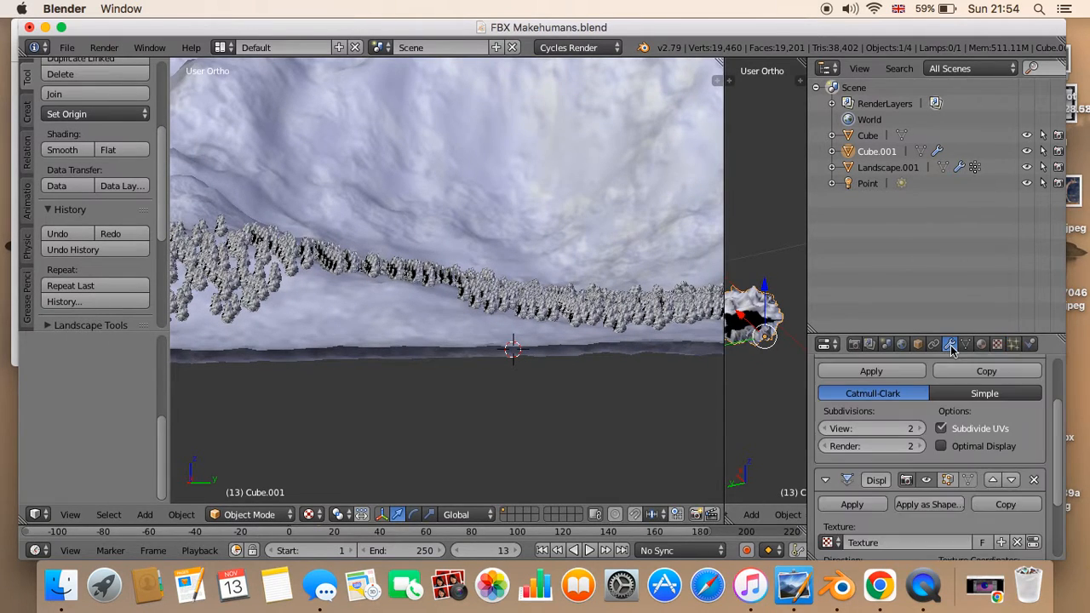
middle_click_drag(545, 176, 499, 172)
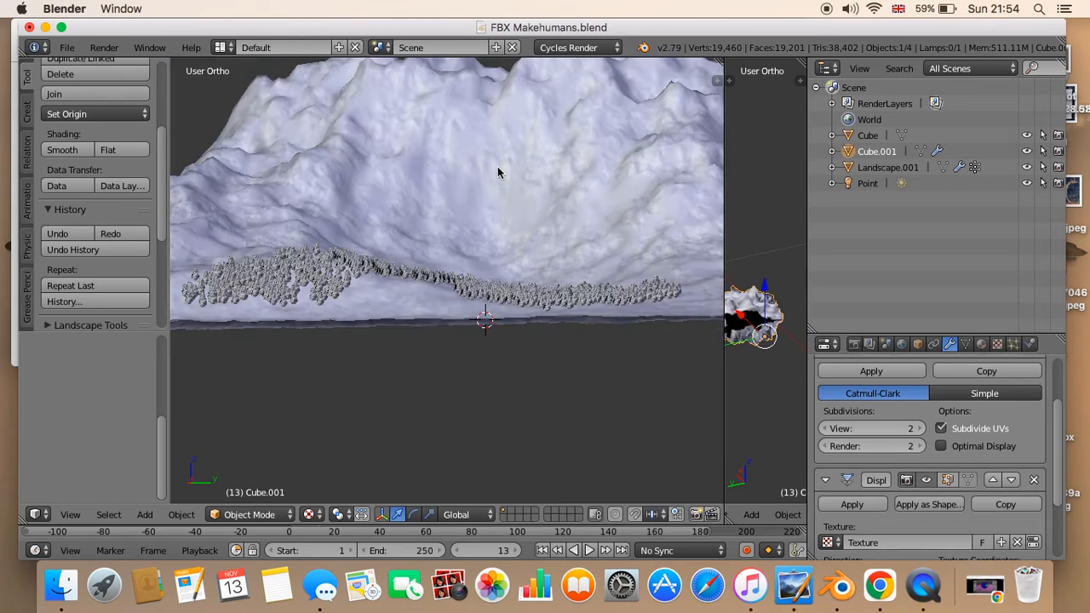
right_click(526, 173)
middle_click_drag(514, 227, 486, 198)
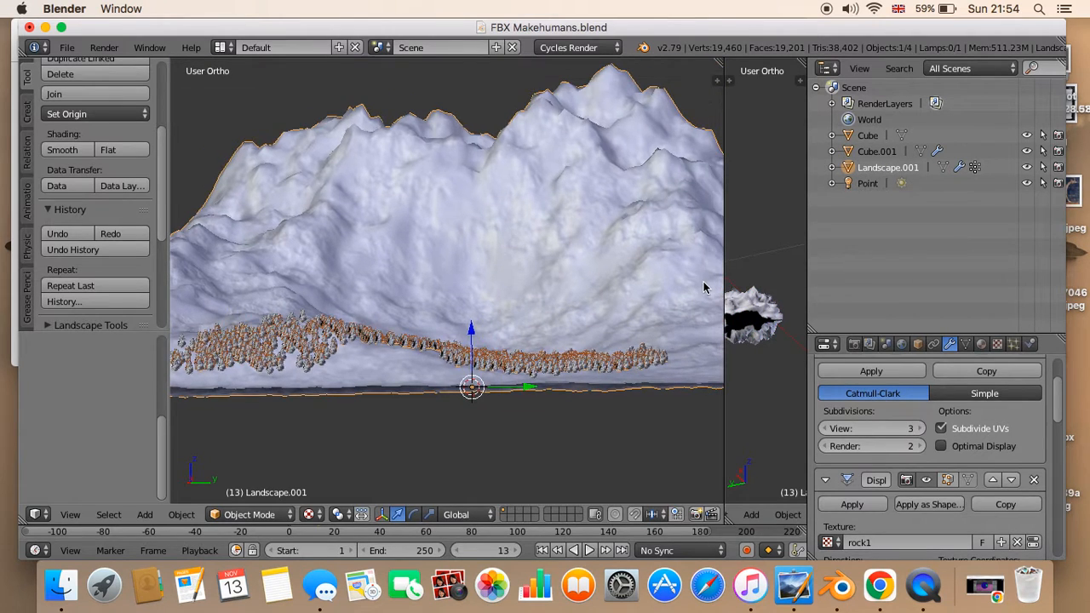
middle_click_drag(598, 365, 598, 366)
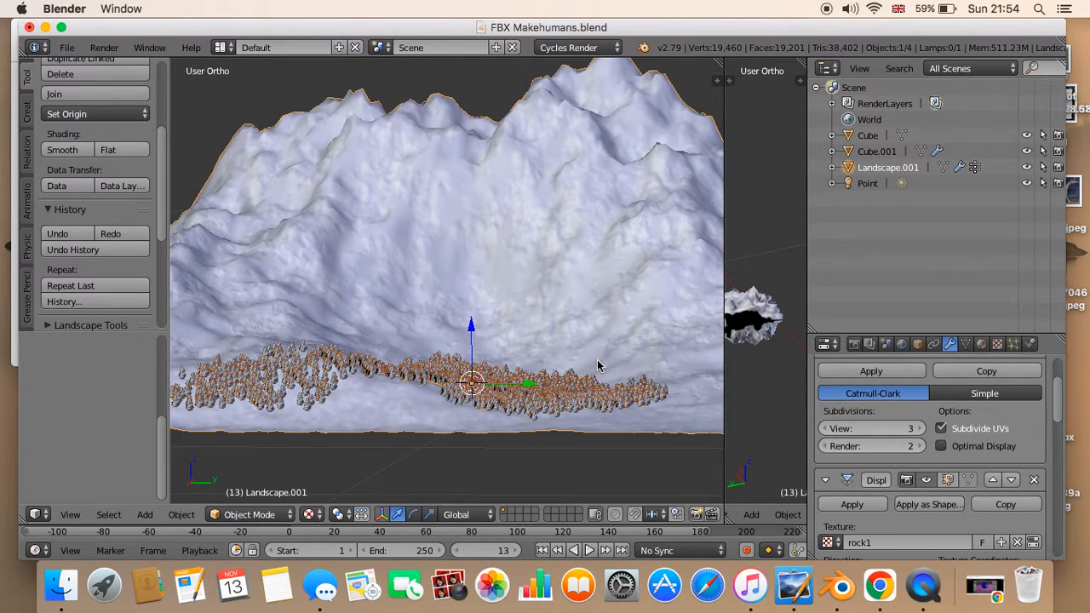
Preview the detailed mountain landscape and its trees with Rendered viewport shading
scroll(946, 375, "up", 3)
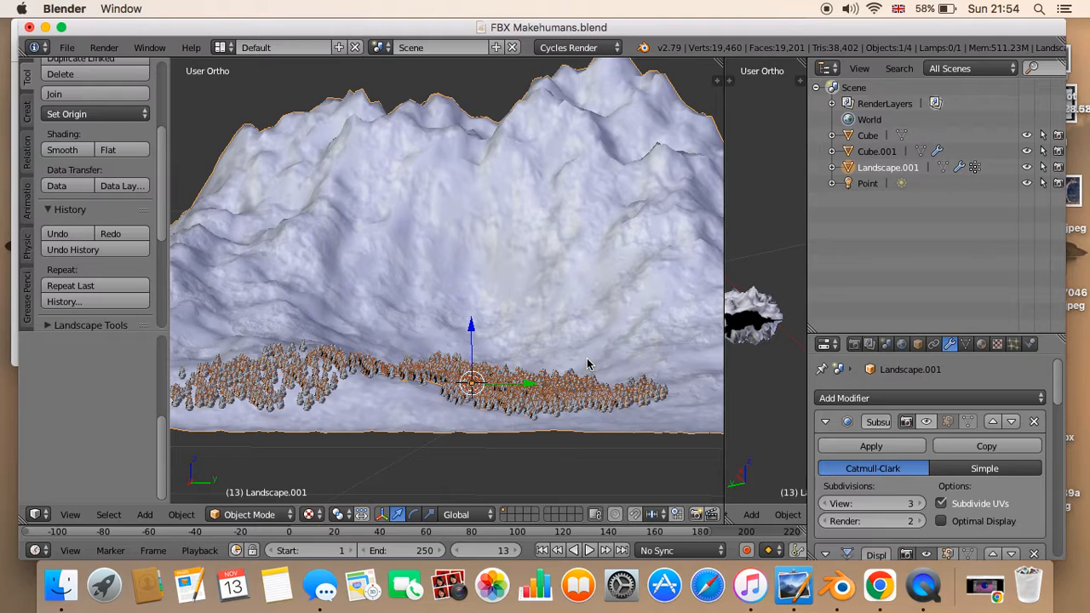
left_click(312, 515)
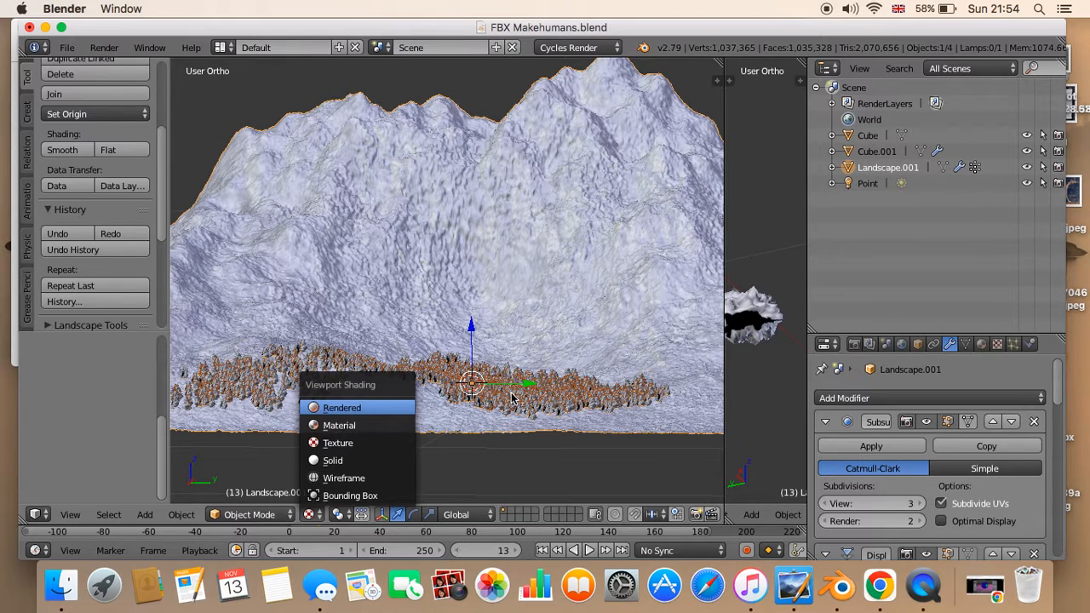
key("Return")
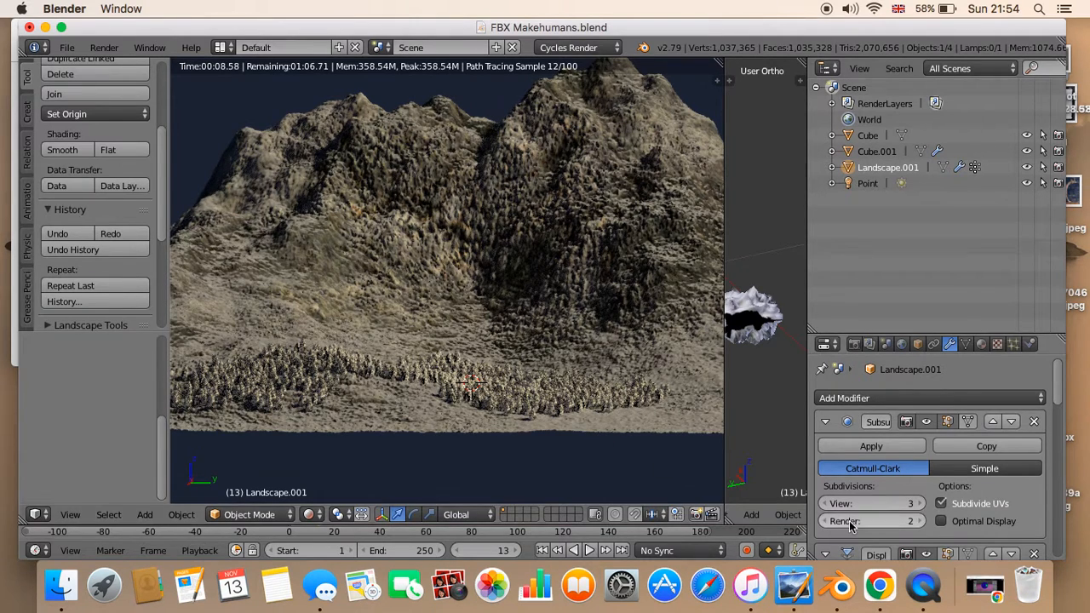
Quit QuickTime Player and enter "addd tree" as the name for saving the screen recording to the Desktop
right_click(930, 587)
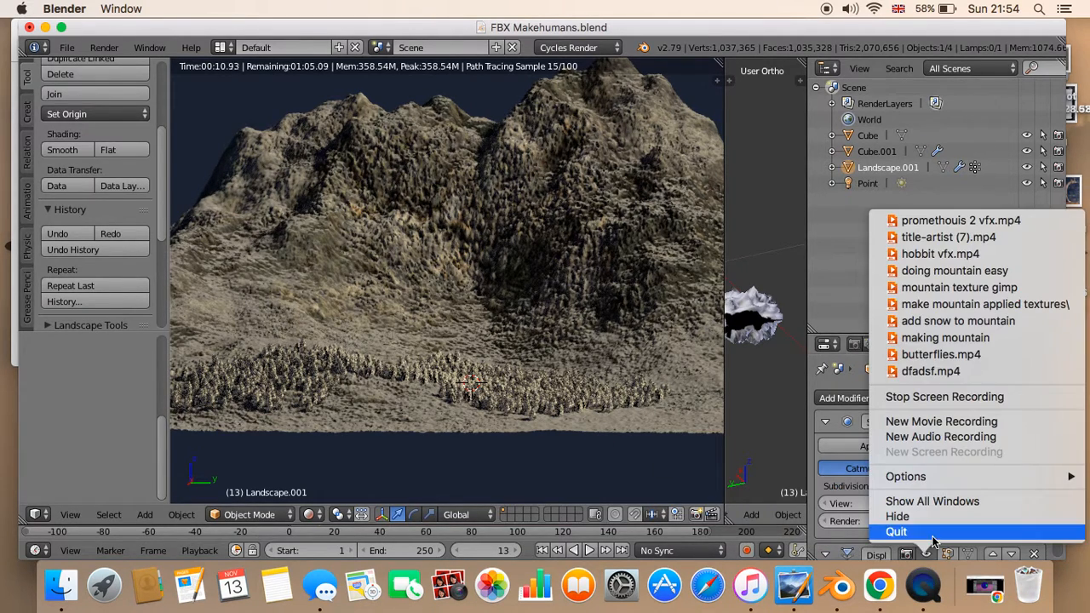
left_click(896, 532)
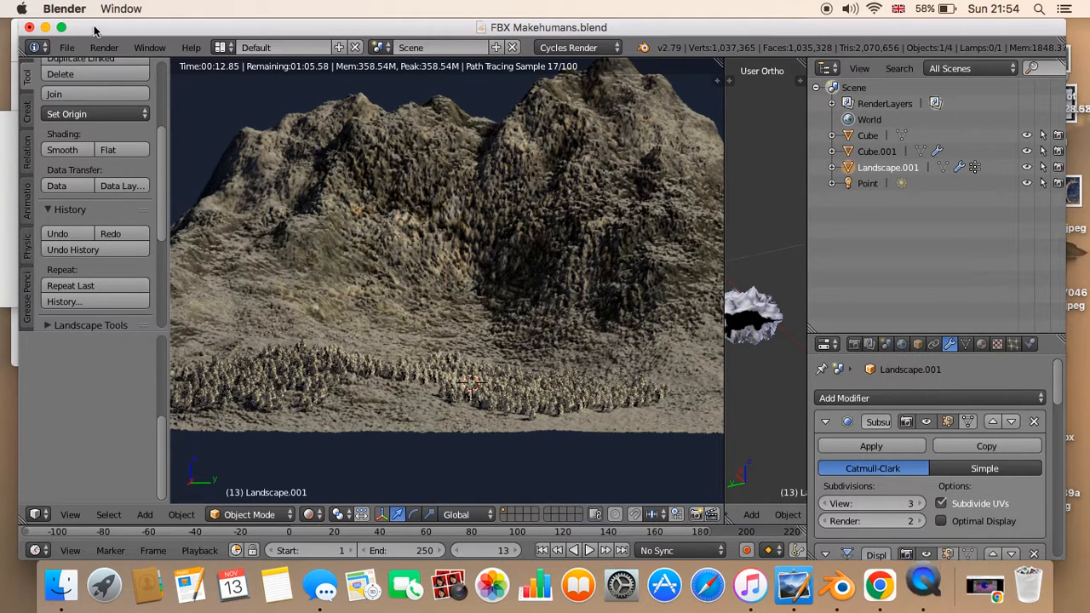
type("ad")
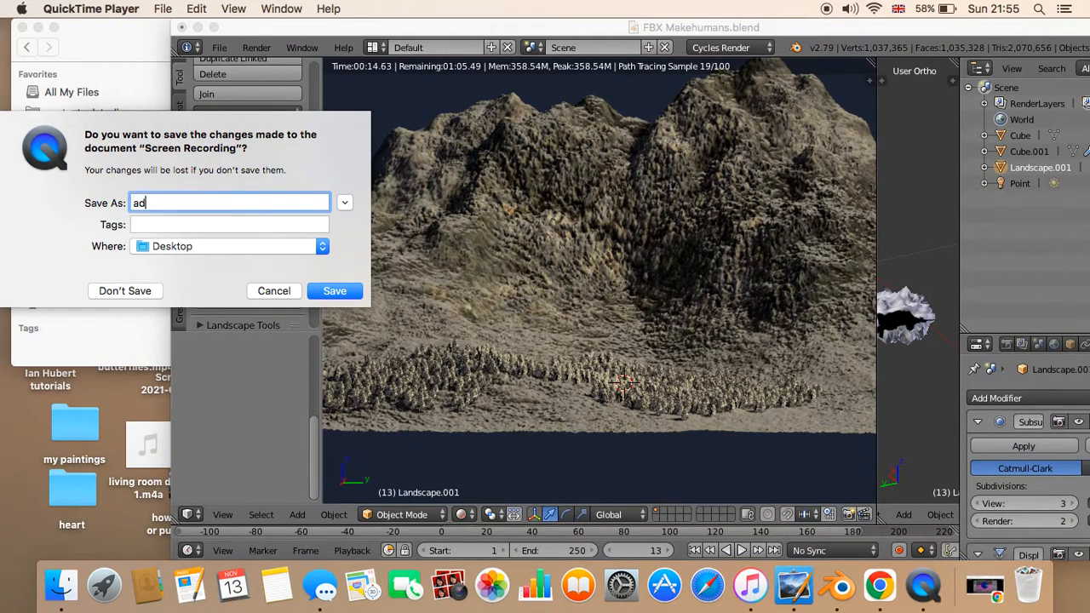
type("dd trees")
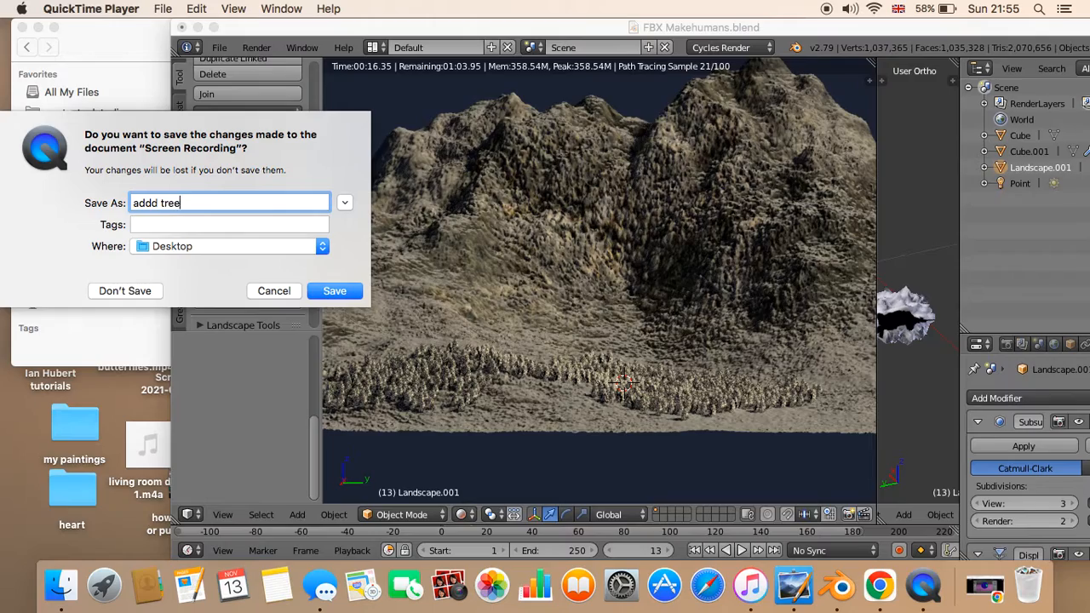